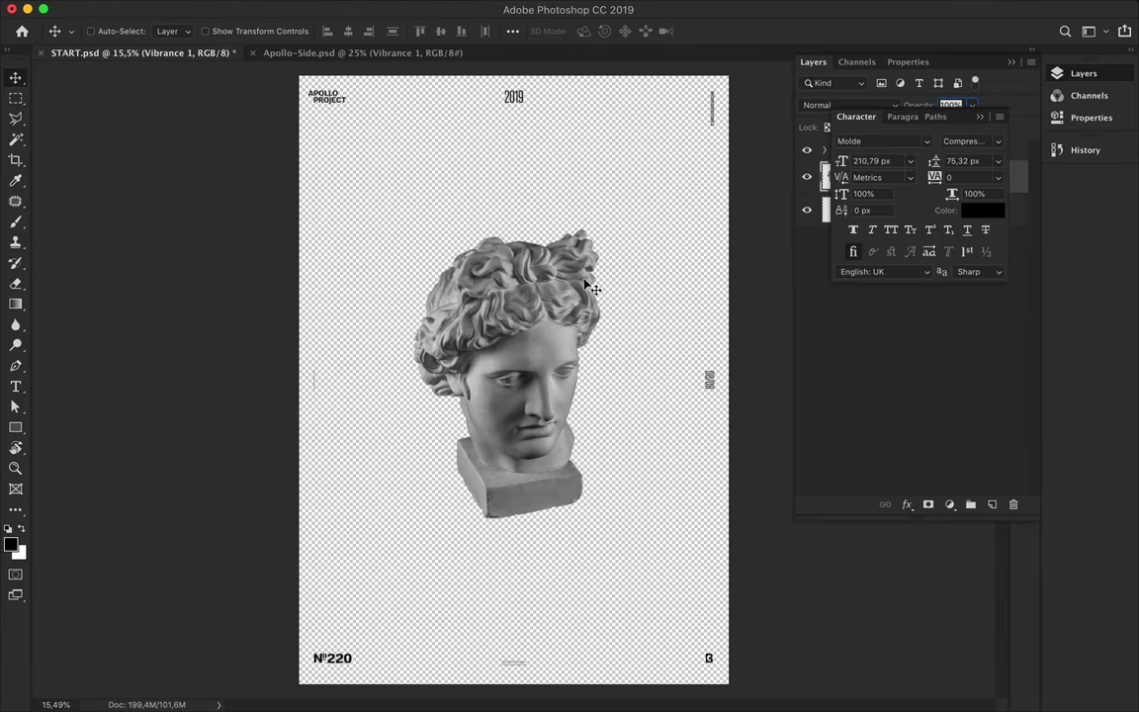
# Draw a light grey rectangle, 7112 × 10055 px, covering the whole canvas behind the bust.
pyautogui.press('u')
pyautogui.click(175, 31)
pyautogui.click(148, 112)
pyautogui.moveTo(732, 73); pyautogui.dragTo(294, 682)
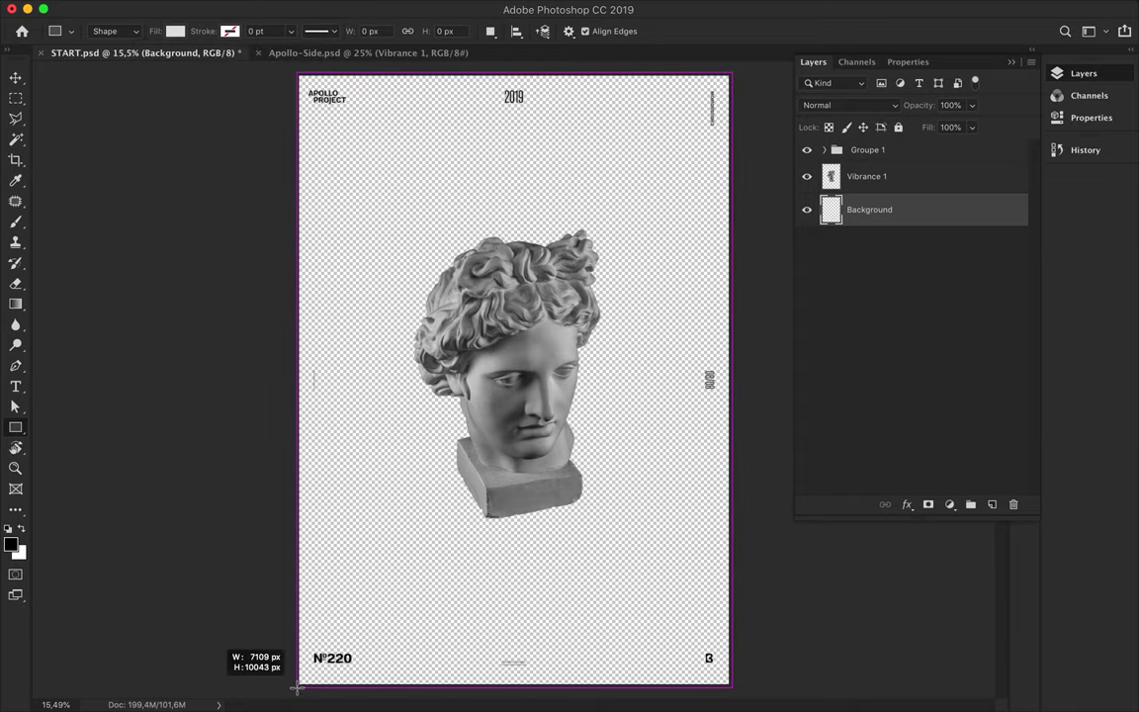
pyautogui.press('v')
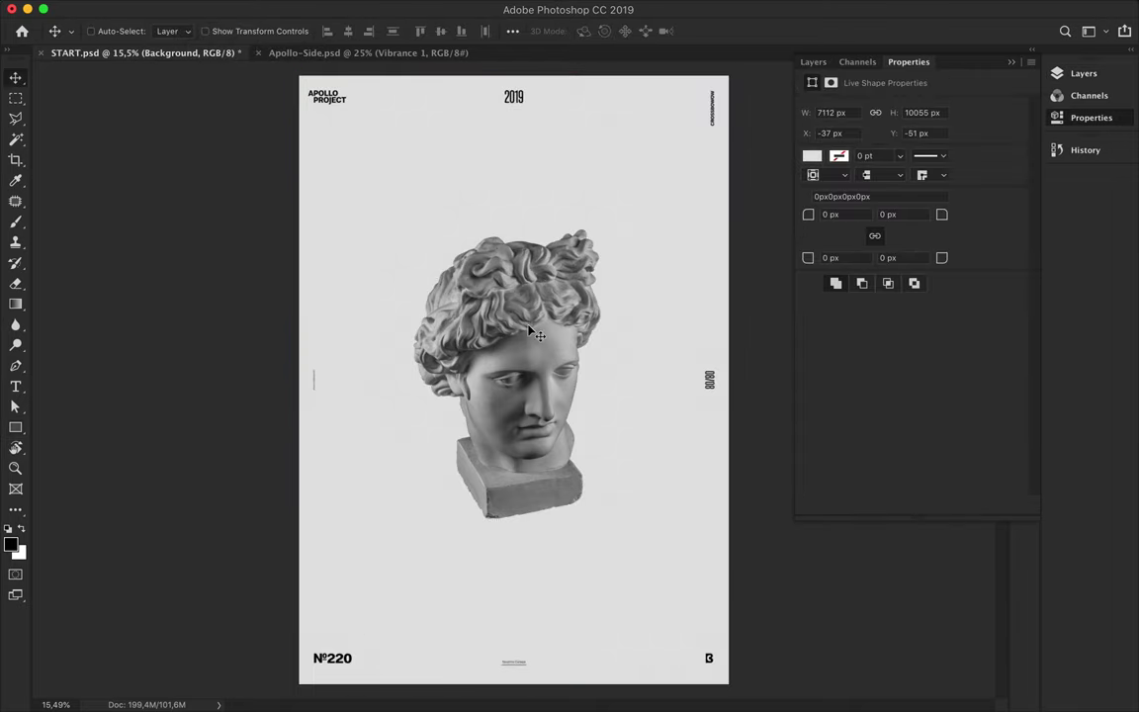
pyautogui.scroll(2, 534, 335)
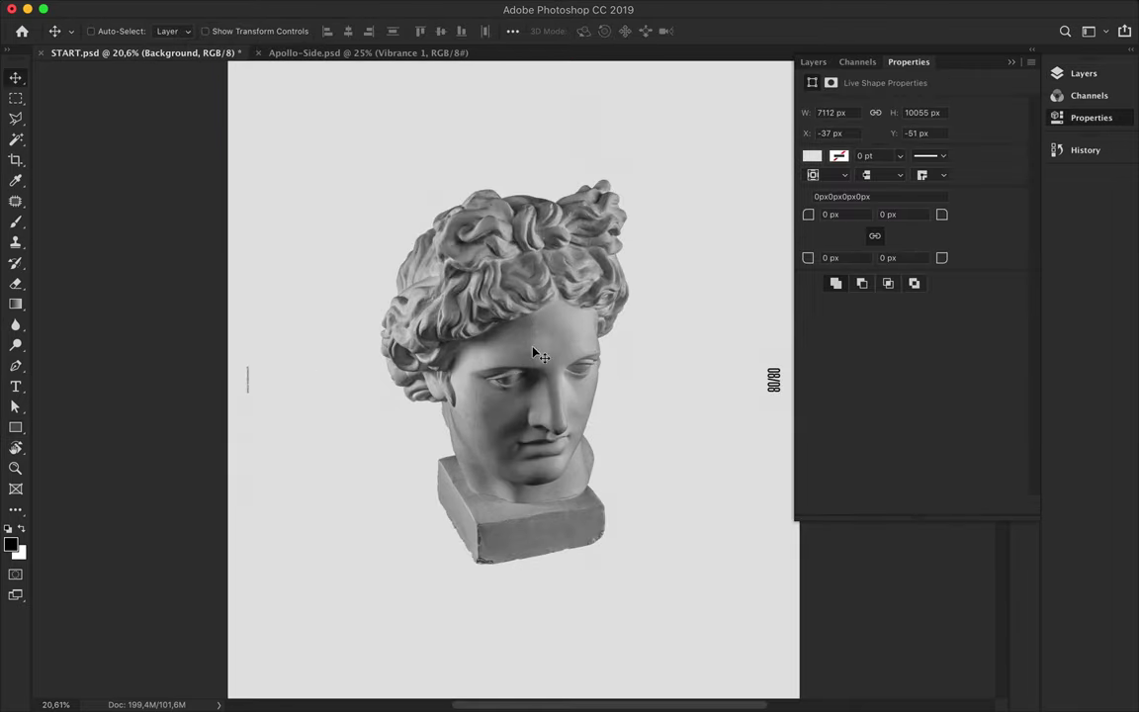
# Copy the right half of the statue head to its own layer and shift it down.
pyautogui.press('m')
pyautogui.moveTo(547, 141); pyautogui.dragTo(678, 661)
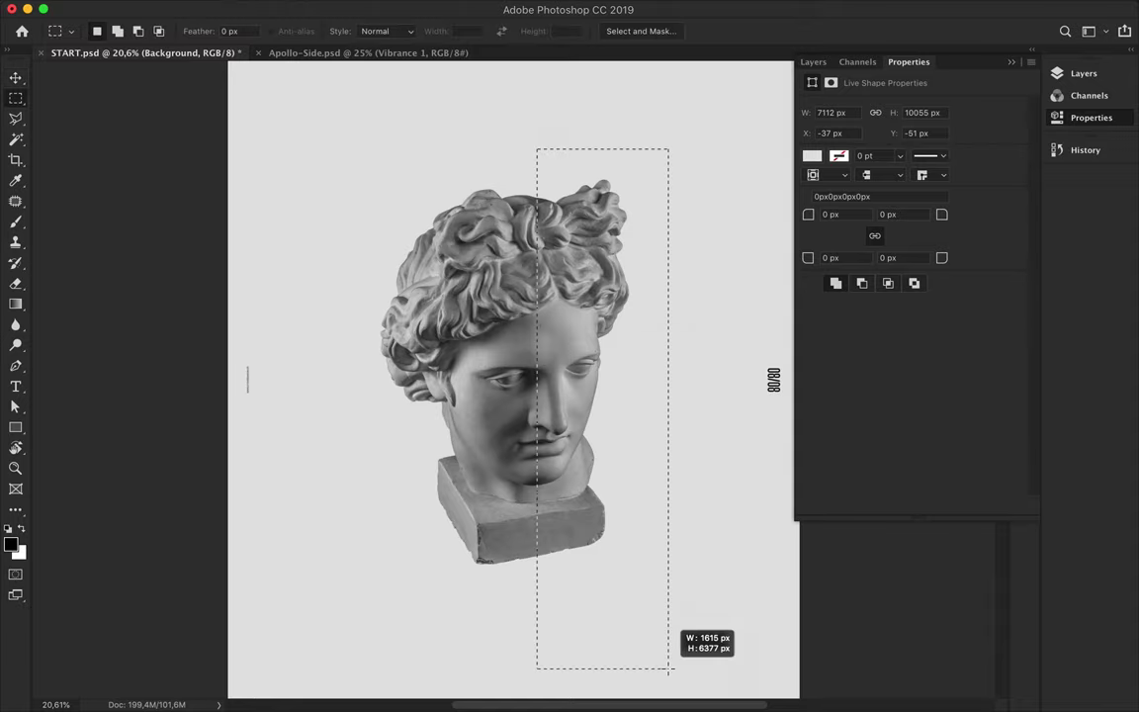
pyautogui.press('BackSpace')
pyautogui.press('Return')
pyautogui.click(813, 62)
pyautogui.click(861, 186)
pyautogui.hotkey('ctrl', 'j')
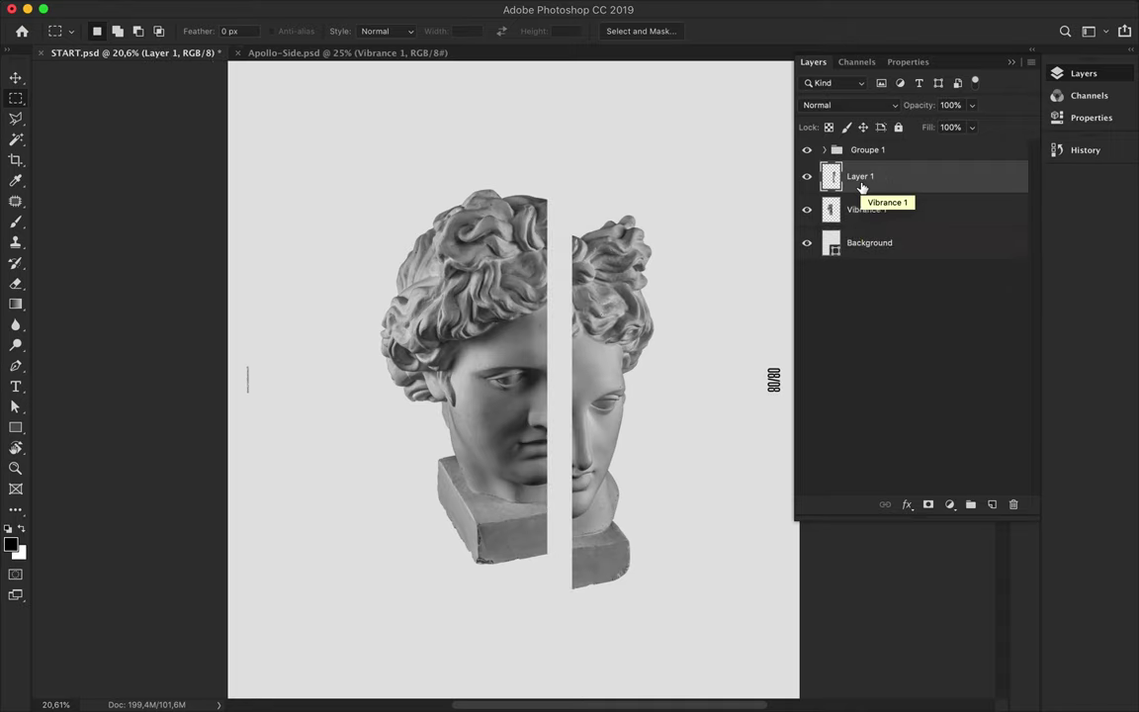
pyautogui.press('v')
pyautogui.moveTo(562, 286); pyautogui.dragTo(561, 313)
# Undo the split half and move the whole Vibrance 1 head slightly lower.
pyautogui.hotkey('ctrl', 'z')
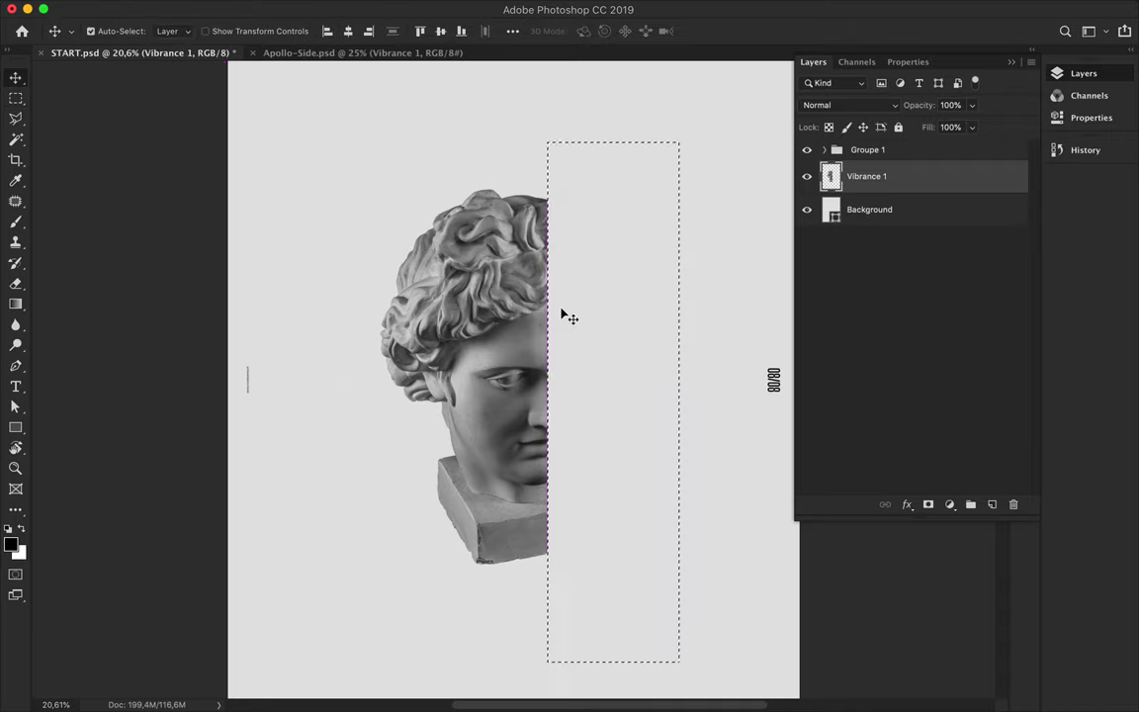
pyautogui.moveTo(516, 298)
pyautogui.mouseDown()
pyautogui.moveTo(517, 319)
pyautogui.moveTo(480, 315)
pyautogui.mouseUp()
pyautogui.scroll(-1, 516, 320)
# Type the word APOLLO above the statue head.
pyautogui.press('t')
pyautogui.click(428, 158)
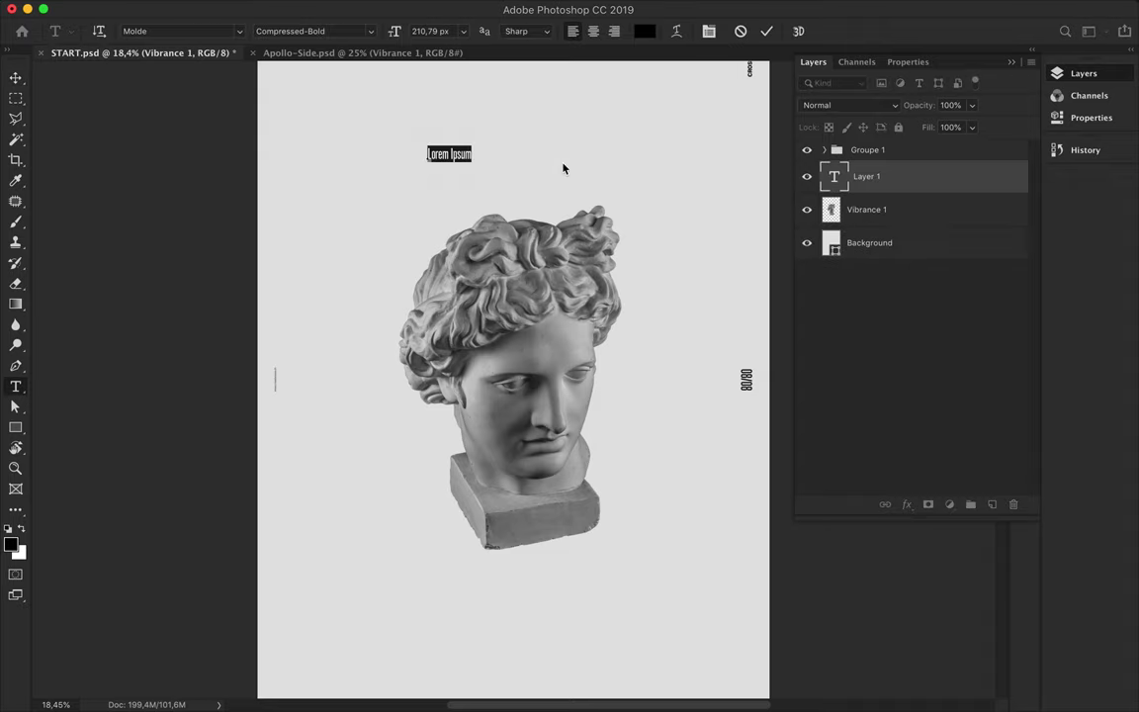
pyautogui.write('APOLLO')
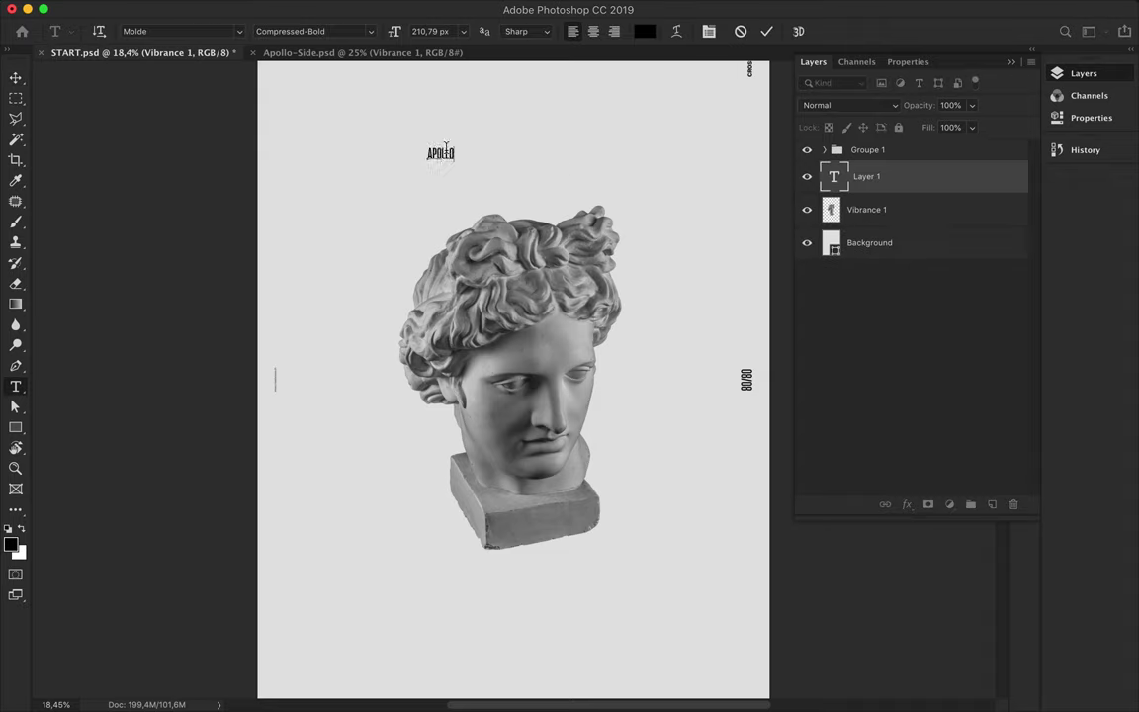
pyautogui.hotkey('ctrl', 'Return')
pyautogui.press('v')
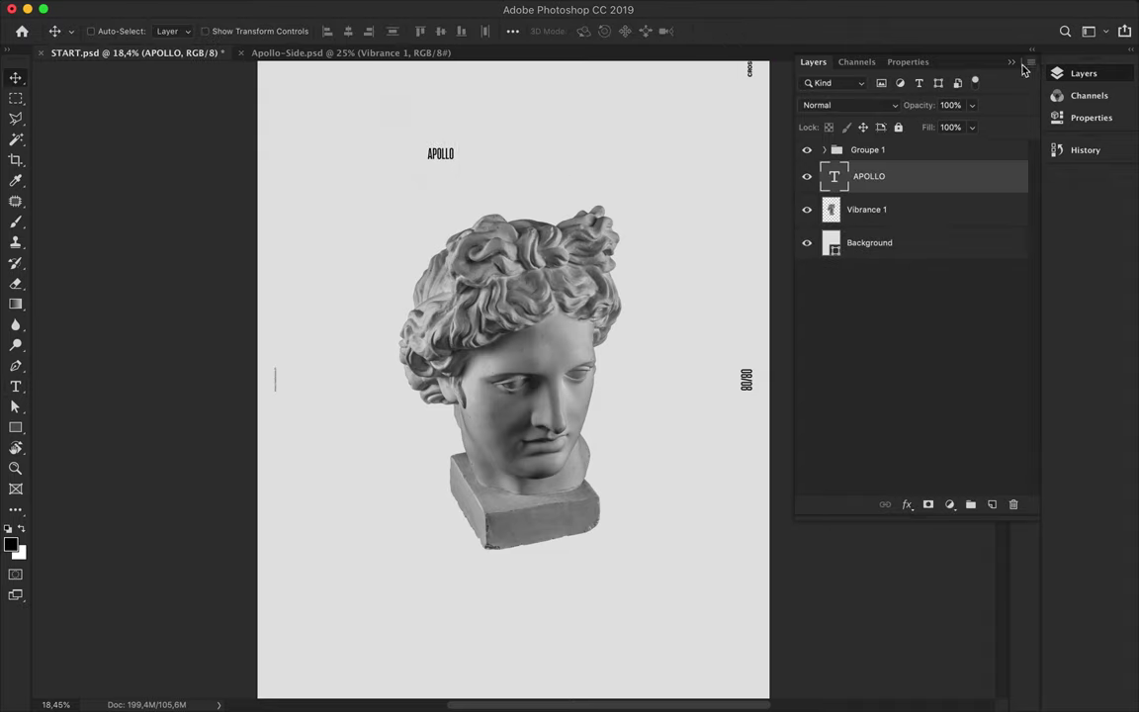
# Set the APOLLO text to 360 px size with 1800 tracking.
pyautogui.click(1027, 130)
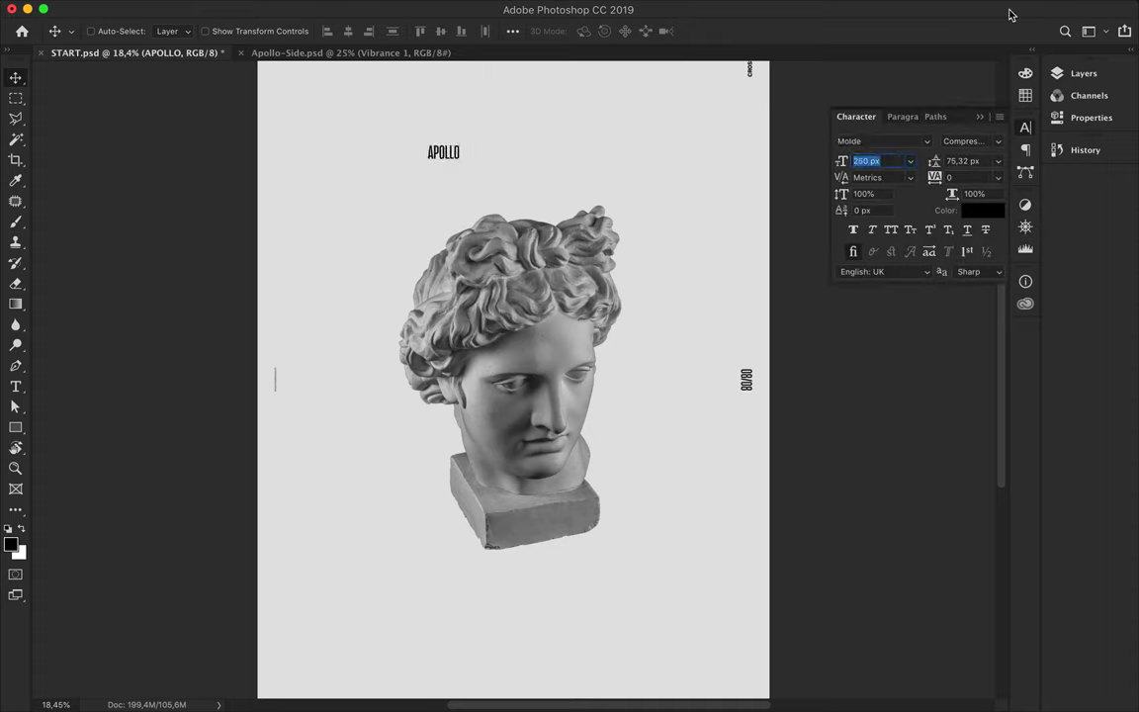
pyautogui.doubleClick(449, 158)
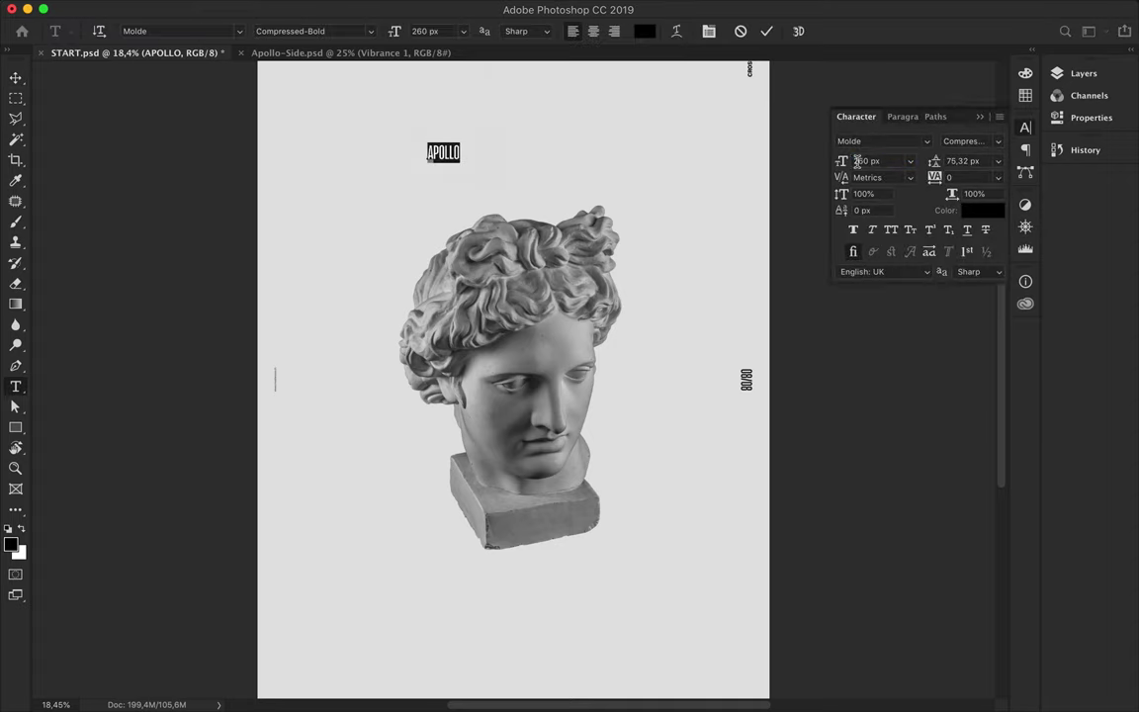
pyautogui.write('360')
pyautogui.click(954, 177)
pyautogui.write('1800')
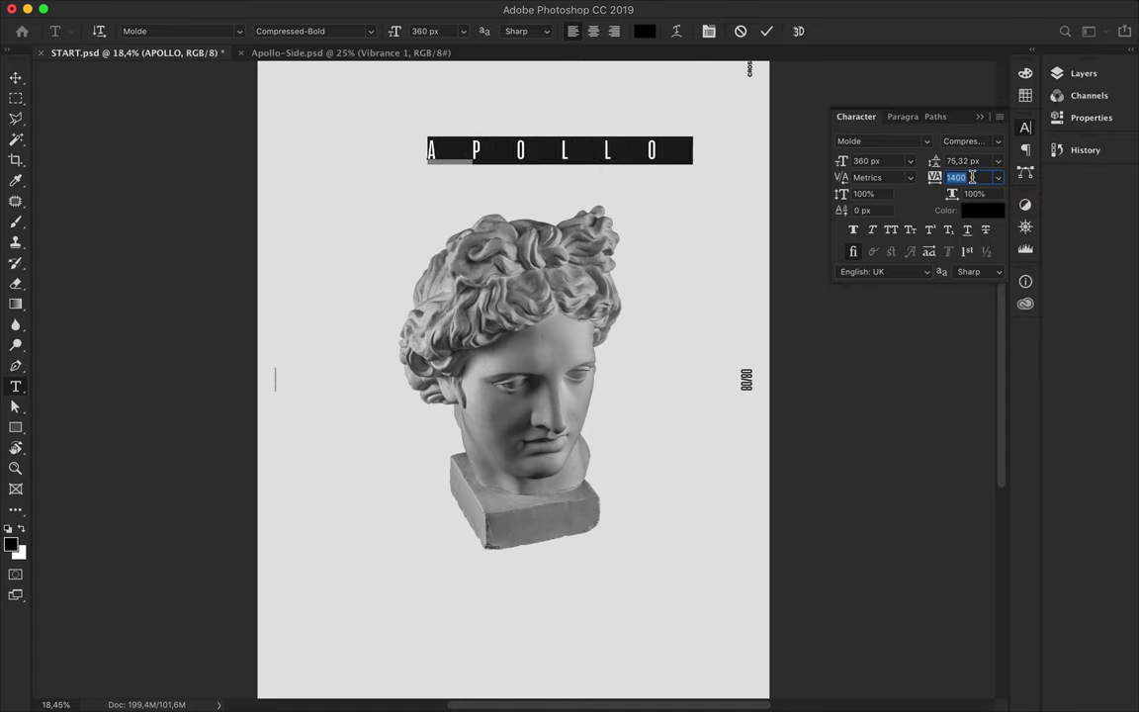
pyautogui.press('Return')
pyautogui.click(15, 77)
# Move APOLLO slightly lower and centre it on the canvas.
pyautogui.moveTo(514, 128); pyautogui.dragTo(519, 154)
pyautogui.click(513, 31)
pyautogui.click(553, 176)
pyautogui.click(547, 188)
pyautogui.hotkey('ctrl', '0')
# Duplicate APOLLO below the head, rotate the copy 180° and centre it horizontally.
pyautogui.moveTo(531, 209); pyautogui.dragTo(529, 554)
pyautogui.hotkey('ctrl', 't')
pyautogui.moveTo(692, 573); pyautogui.dragTo(692, 623)
pyautogui.press('Return')
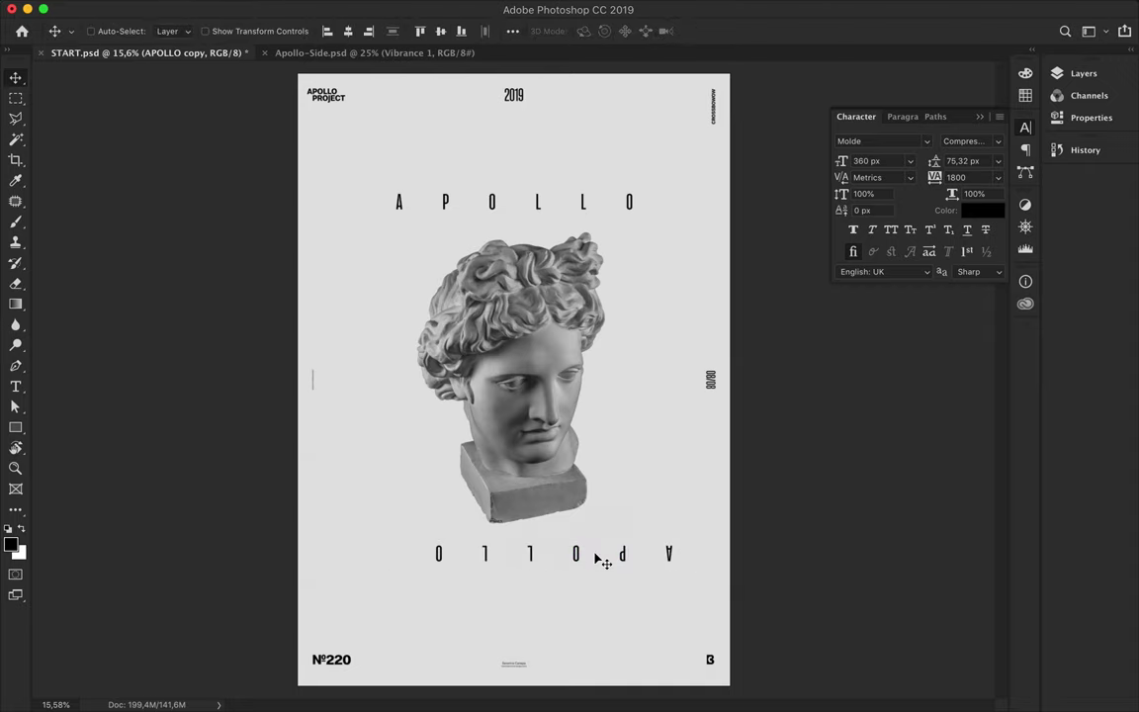
pyautogui.click(348, 31)
pyautogui.keyDown('ctrl'); pyautogui.click(494, 205); pyautogui.keyUp('ctrl')
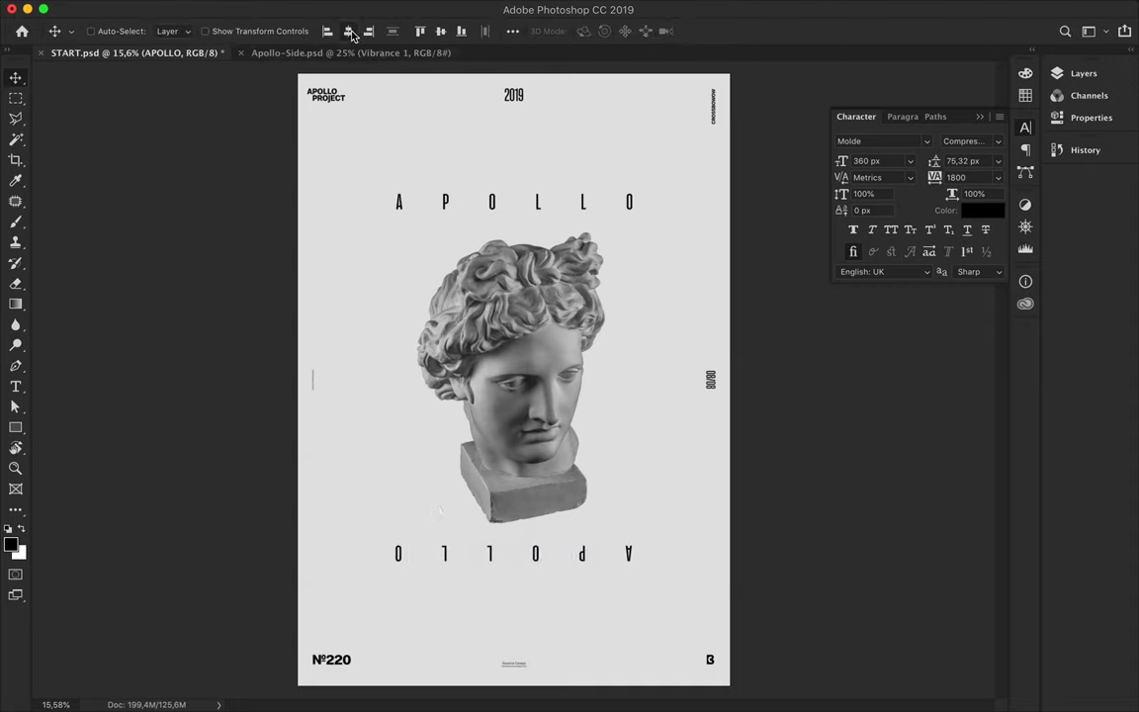
# Copy a thin band through the upside-down APOLLO letters onto a new Layer 1.
pyautogui.press('m')
pyautogui.moveTo(383, 539); pyautogui.dragTo(645, 561)
pyautogui.press('F7')
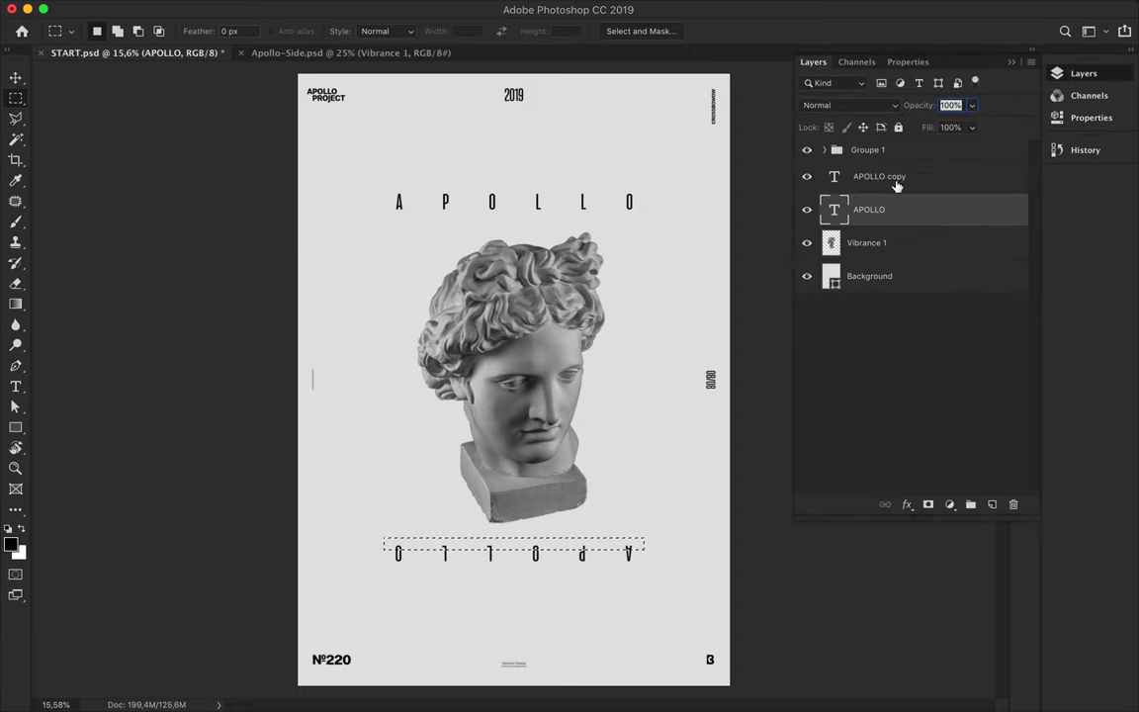
pyautogui.click(895, 178)
pyautogui.hotkey('ctrl', 'j')
pyautogui.press('v')
pyautogui.scroll(3, 418, 531)
pyautogui.scroll(-10, 418, 531)
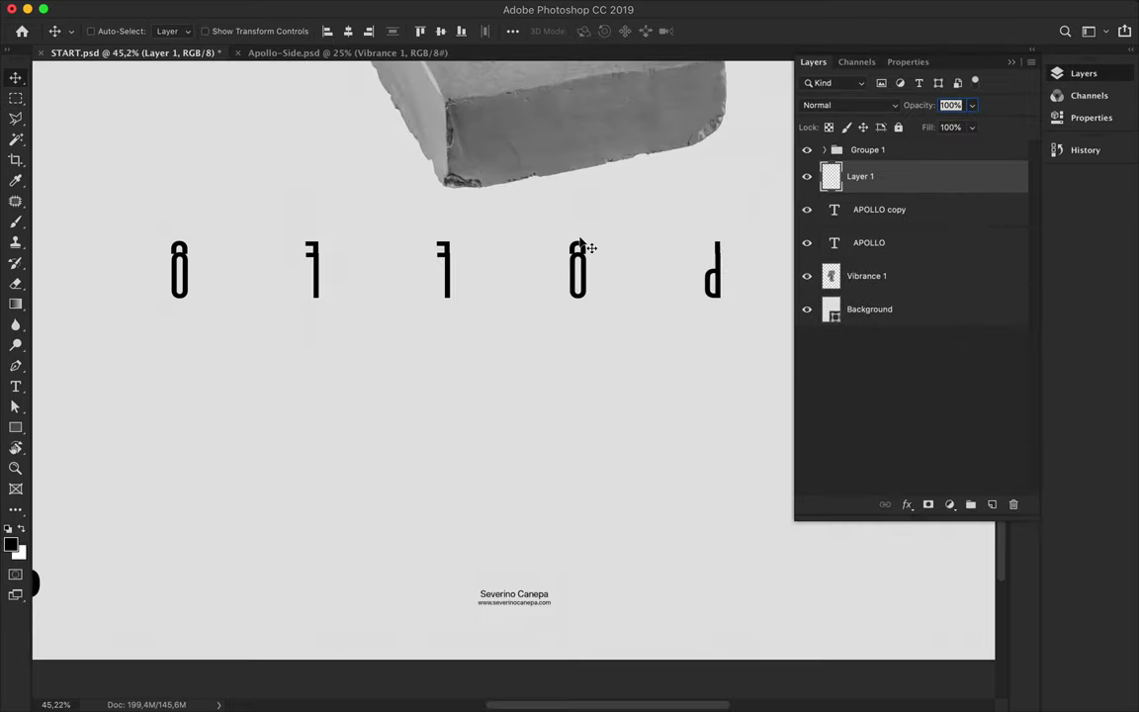
# Stretch the letter slice far upward into tall thin lines over the statue.
pyautogui.hotkey('ctrl', 't')
pyautogui.scroll(2, 517, 257)
pyautogui.moveTo(513, 257)
pyautogui.mouseDown()
pyautogui.moveTo(530, 117)
pyautogui.moveTo(514, 452)
pyautogui.moveTo(515, 78)
pyautogui.mouseUp()
pyautogui.scroll(-5, 479, 158)
pyautogui.press('Return')
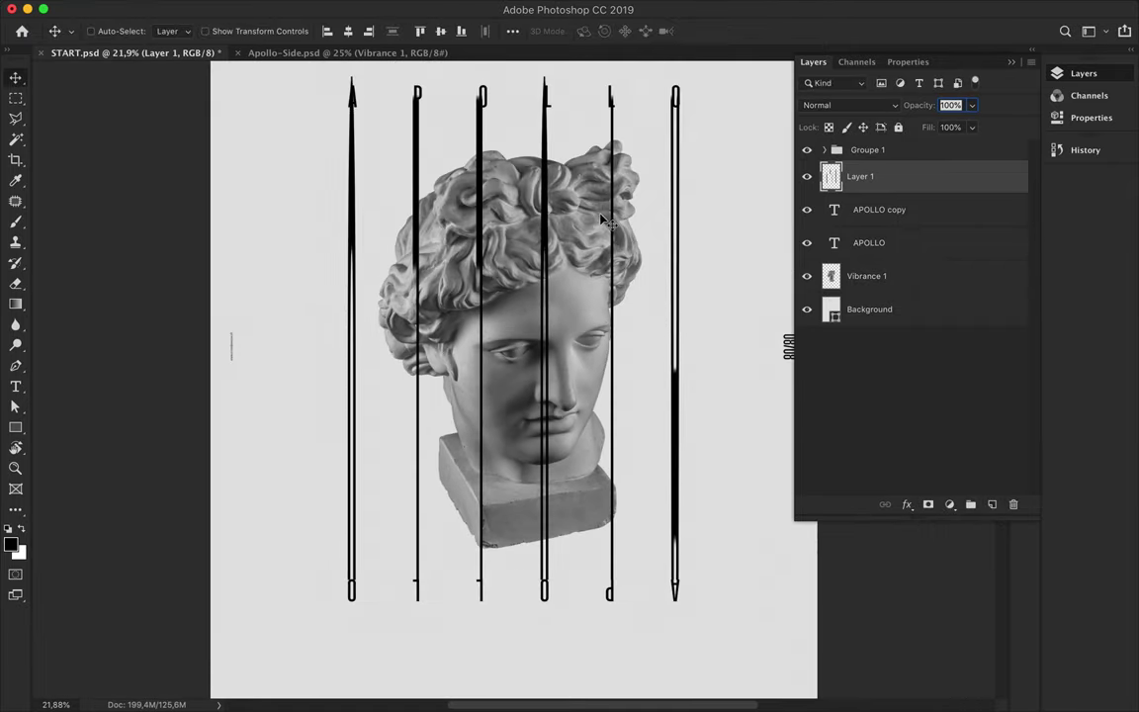
pyautogui.scroll(-1, 539, 191)
pyautogui.scroll(-1, 524, 197)
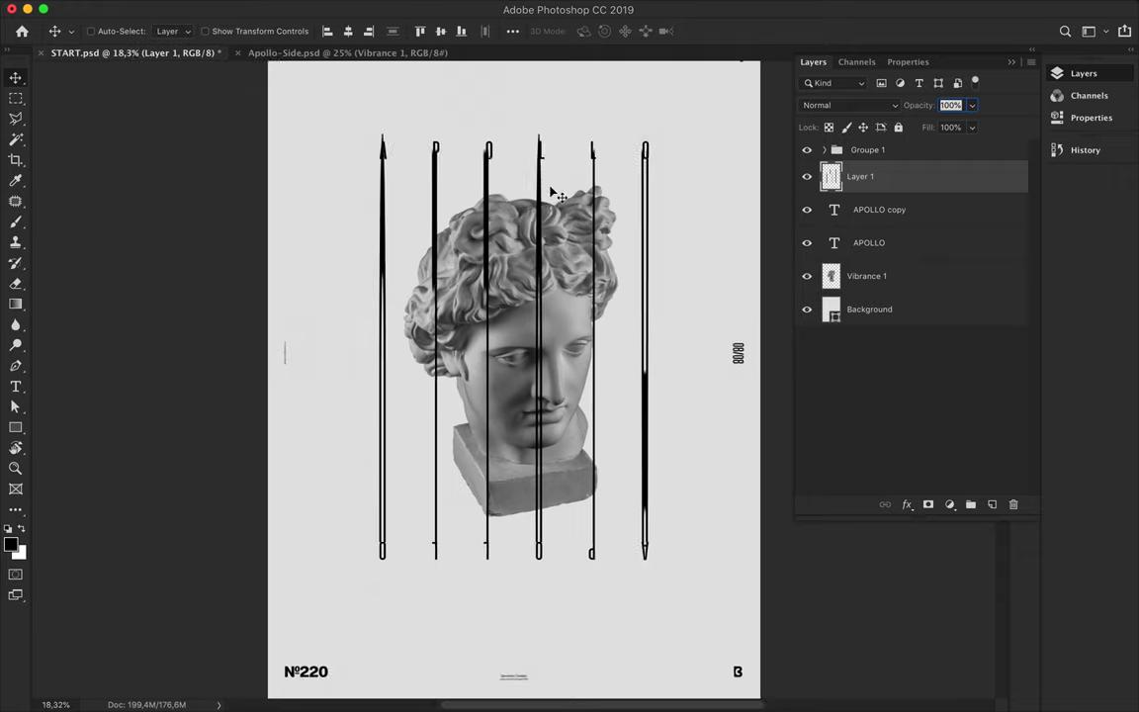
pyautogui.scroll(-1, 583, 163)
pyautogui.scroll(-2, 603, 168)
pyautogui.scroll(2, 559, 192)
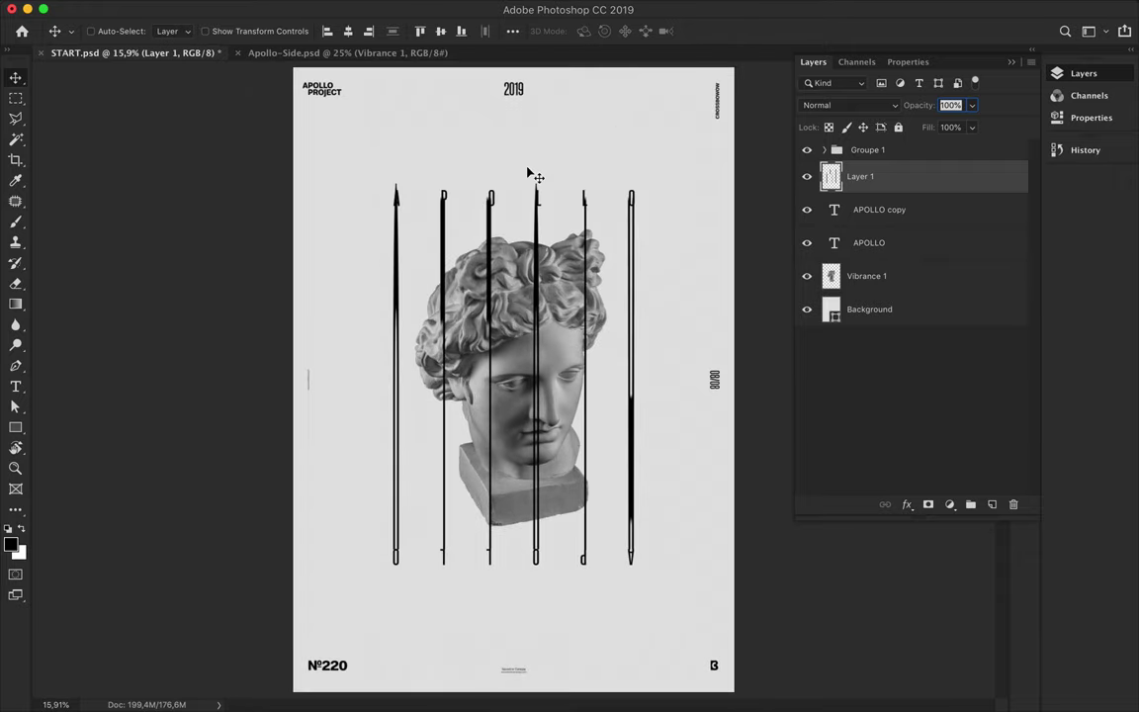
pyautogui.click(16, 428)
# Choose the pastel gradient preset in the Gradient tool.
pyautogui.press('g')
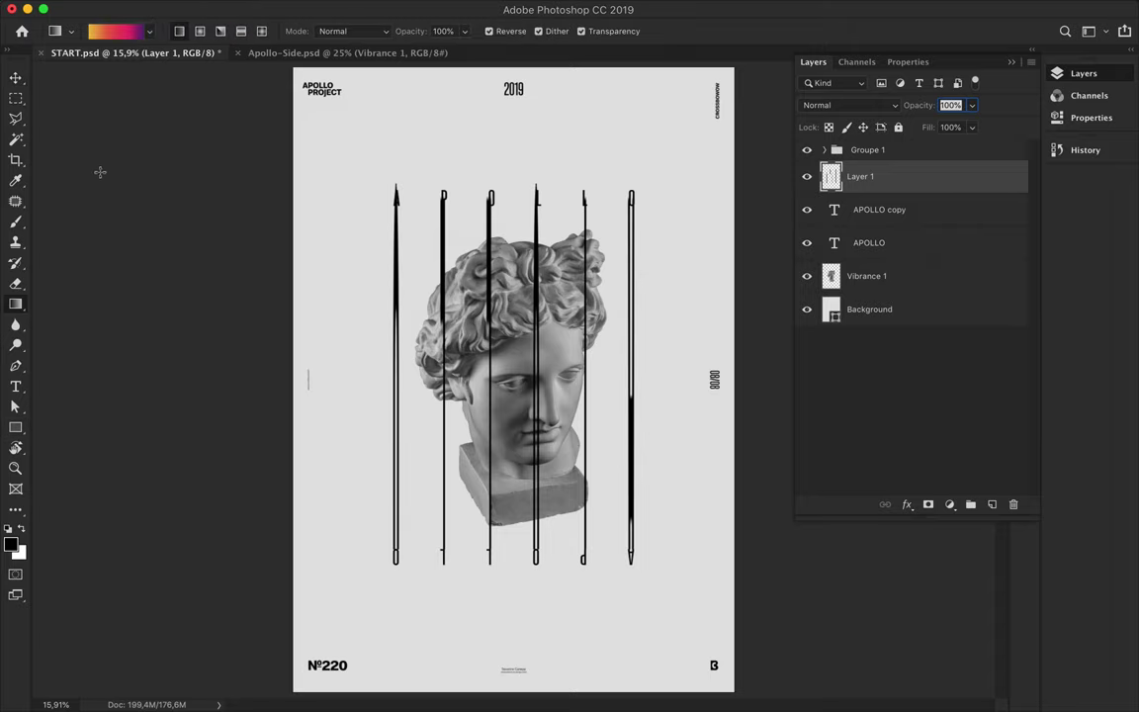
pyautogui.click(116, 30)
pyautogui.scroll(-2, 376, 148)
pyautogui.click(366, 144)
pyautogui.click(591, 69)
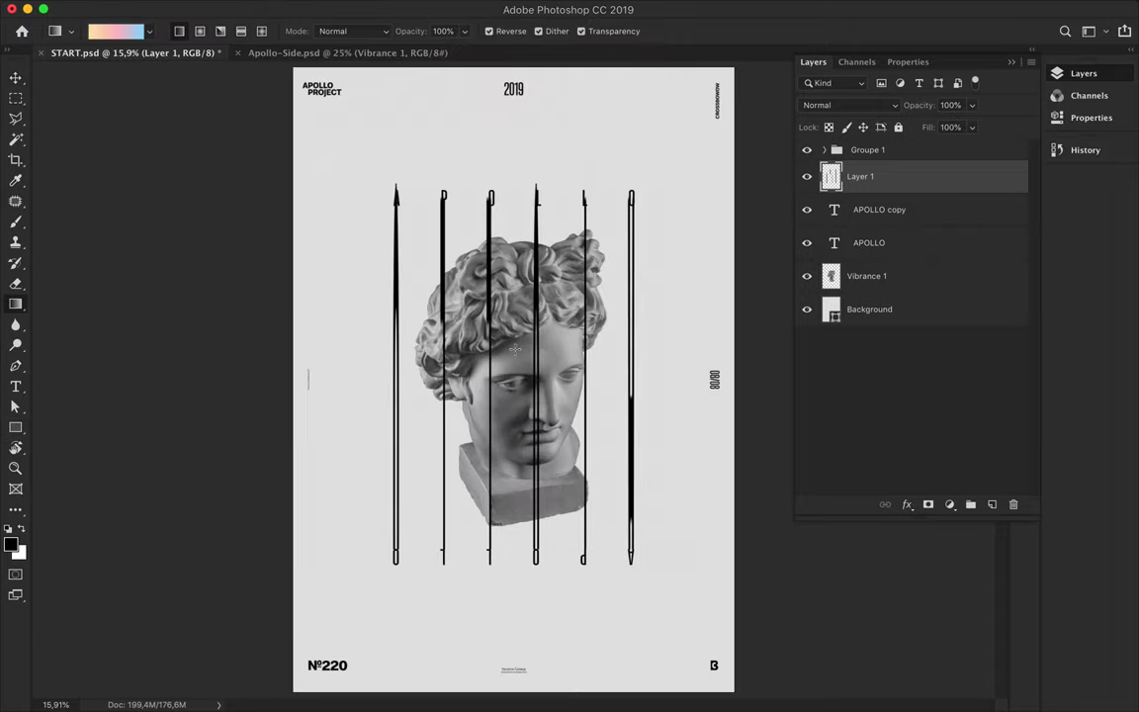
# Draw a pastel gradient-filled ellipse over the head, then undo it.
pyautogui.click(16, 428)
pyautogui.rightClick(16, 427)
pyautogui.click(79, 409)
pyautogui.click(175, 31)
pyautogui.click(250, 62)
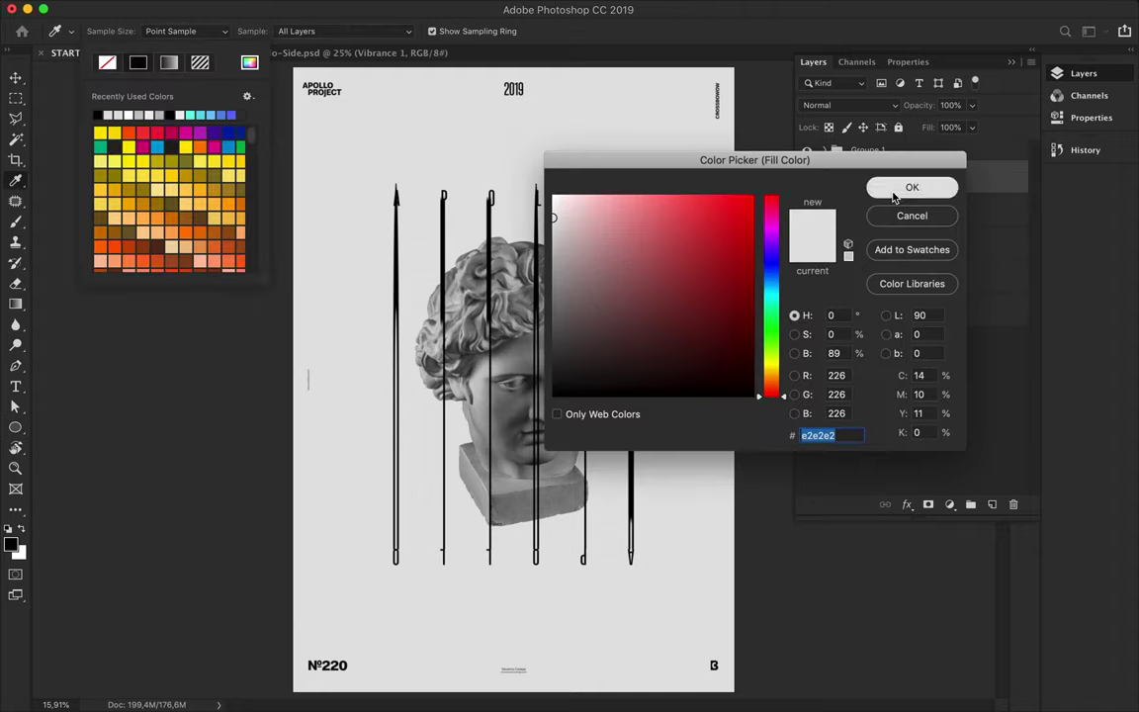
pyautogui.click(911, 187)
pyautogui.click(168, 62)
pyautogui.scroll(-2, 184, 142)
pyautogui.scroll(-2, 184, 141)
pyautogui.click(167, 129)
pyautogui.moveTo(443, 283); pyautogui.dragTo(605, 446)
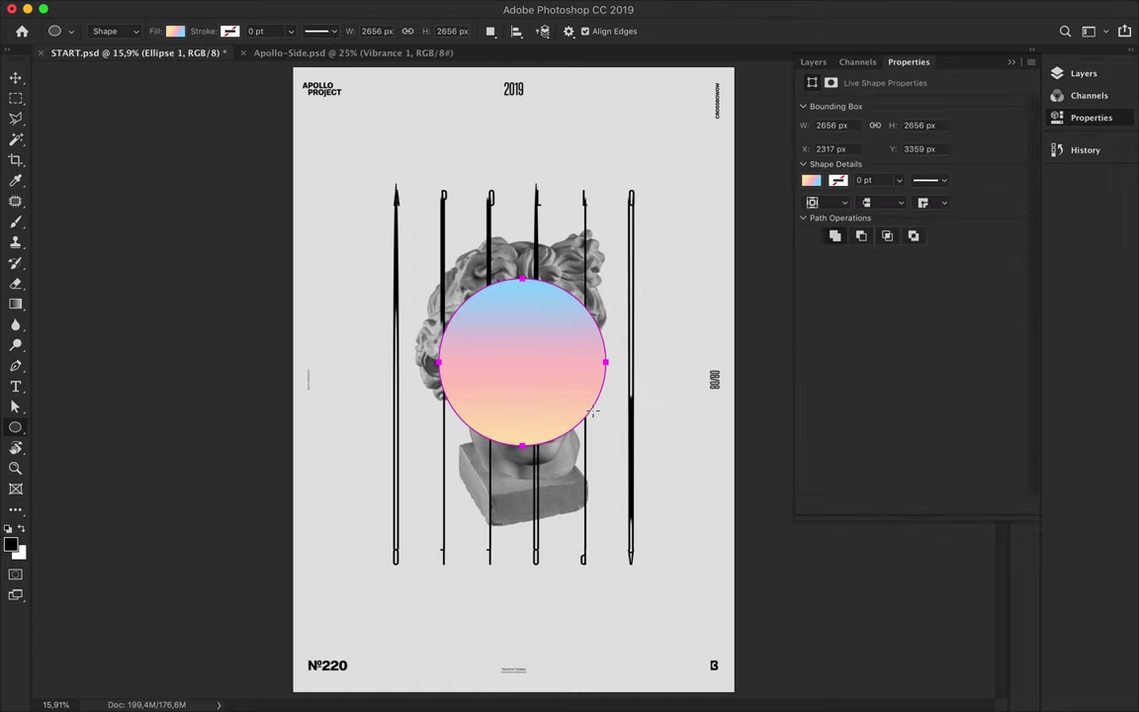
pyautogui.hotkey('ctrl', 'z')
# Set the ellipse fill to a radial pastel gradient and draw a circle on the face.
pyautogui.click(175, 33)
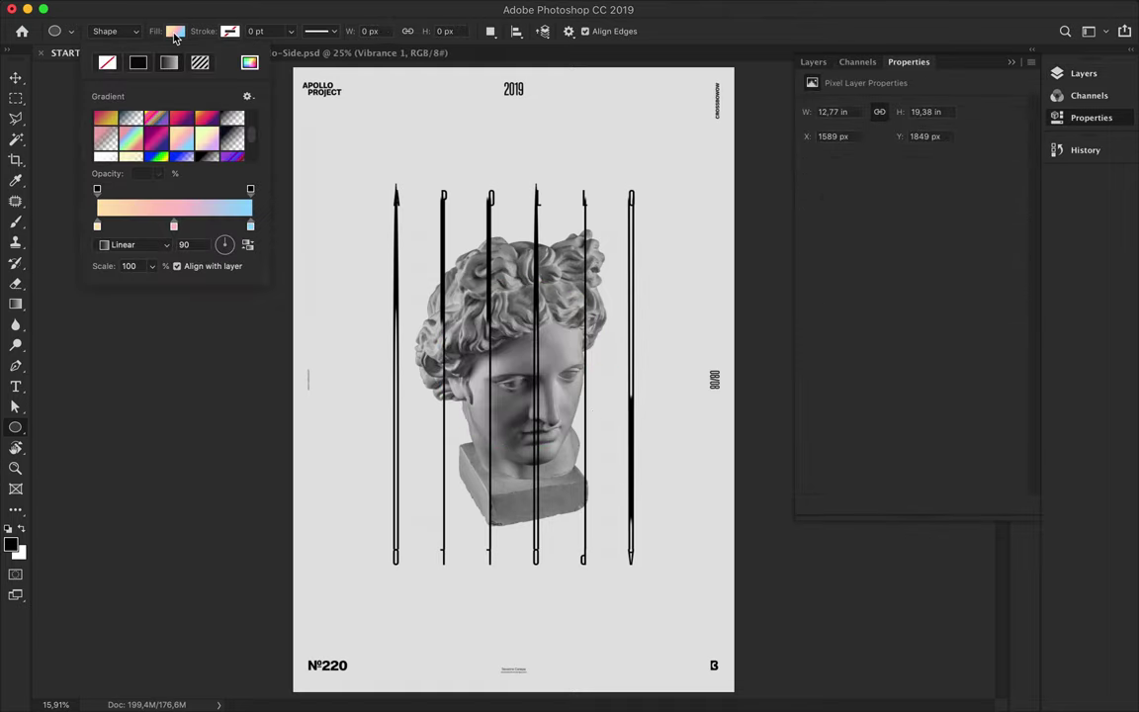
pyautogui.press('g')
pyautogui.click(24, 425)
pyautogui.click(178, 32)
pyautogui.scroll(-2, 179, 142)
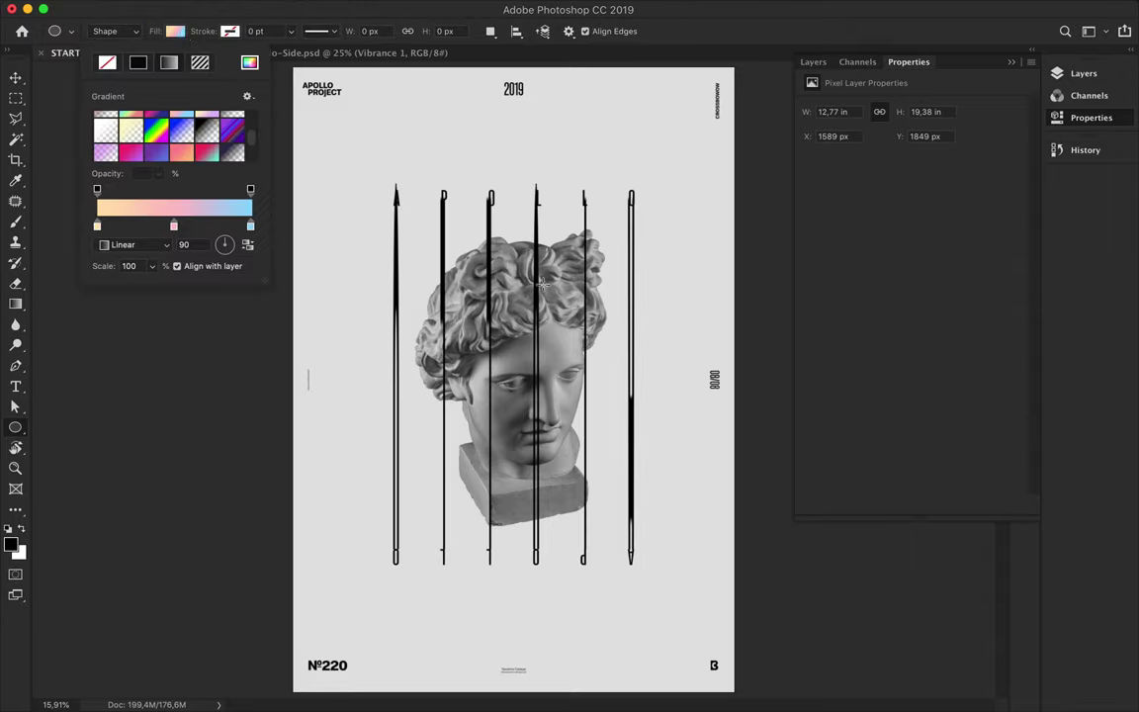
pyautogui.click(133, 244)
pyautogui.click(152, 257)
pyautogui.click(535, 374)
pyautogui.click(539, 376)
pyautogui.moveTo(533, 372); pyautogui.dragTo(634, 451)
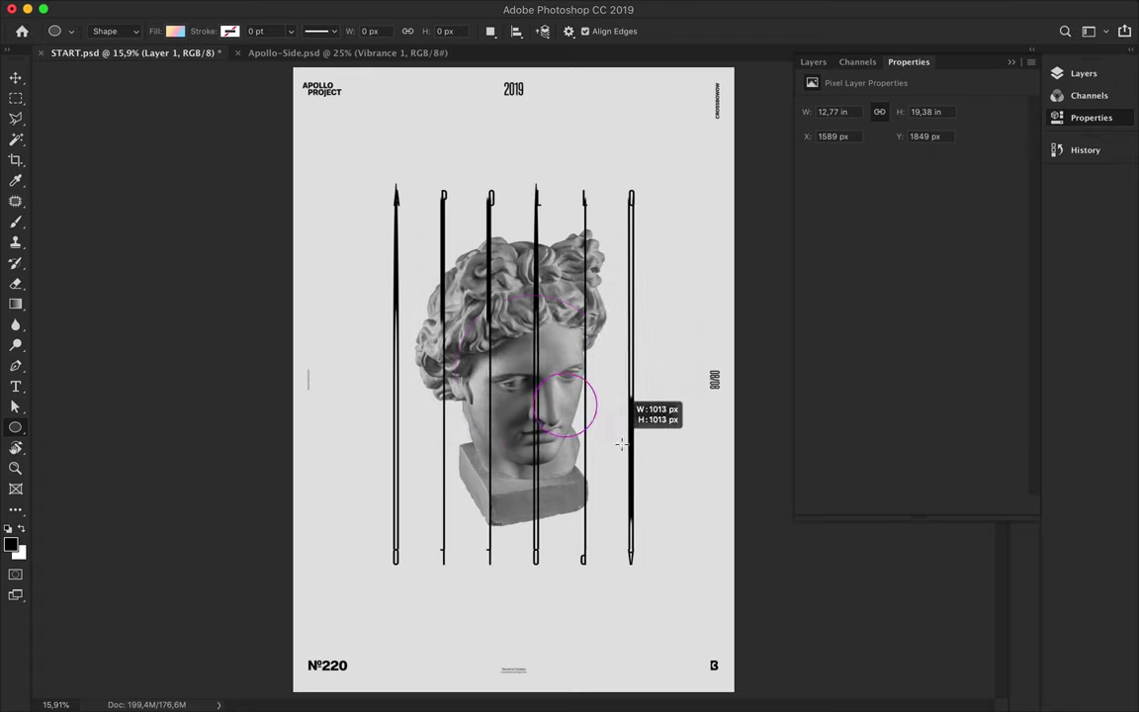
# Move the circle up behind the statue head layer and duplicate it.
pyautogui.press('v')
pyautogui.moveTo(571, 406); pyautogui.dragTo(558, 267)
pyautogui.click(1078, 74)
pyautogui.moveTo(860, 176); pyautogui.dragTo(883, 330)
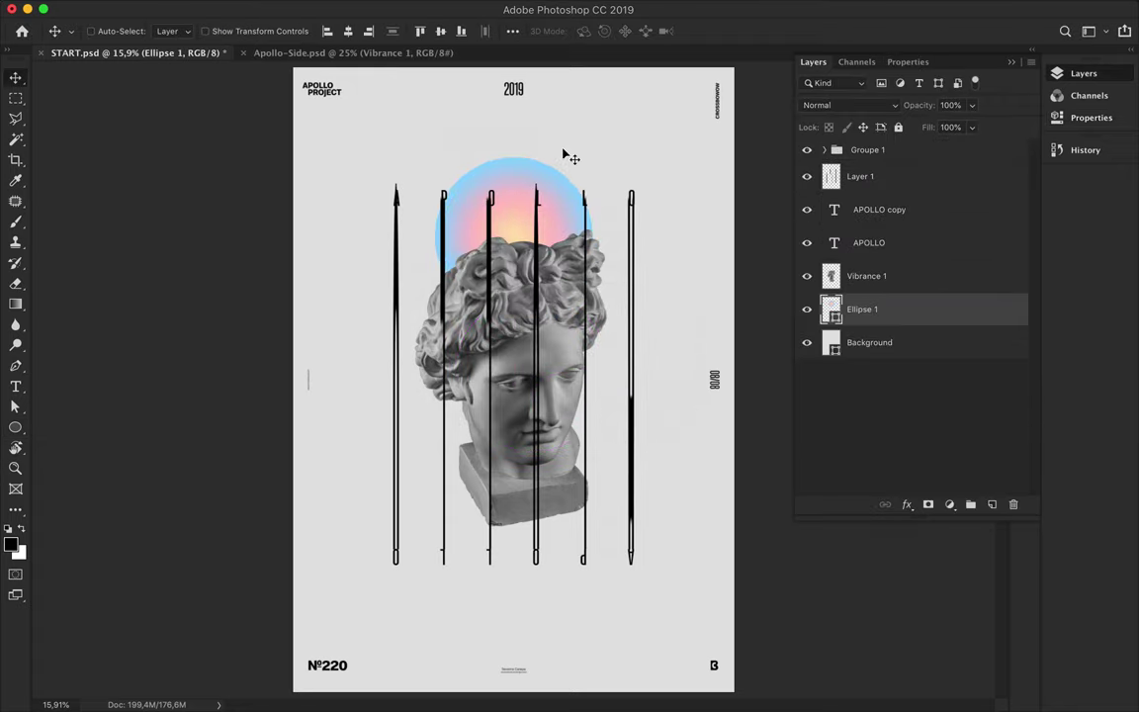
pyautogui.press('super+j')
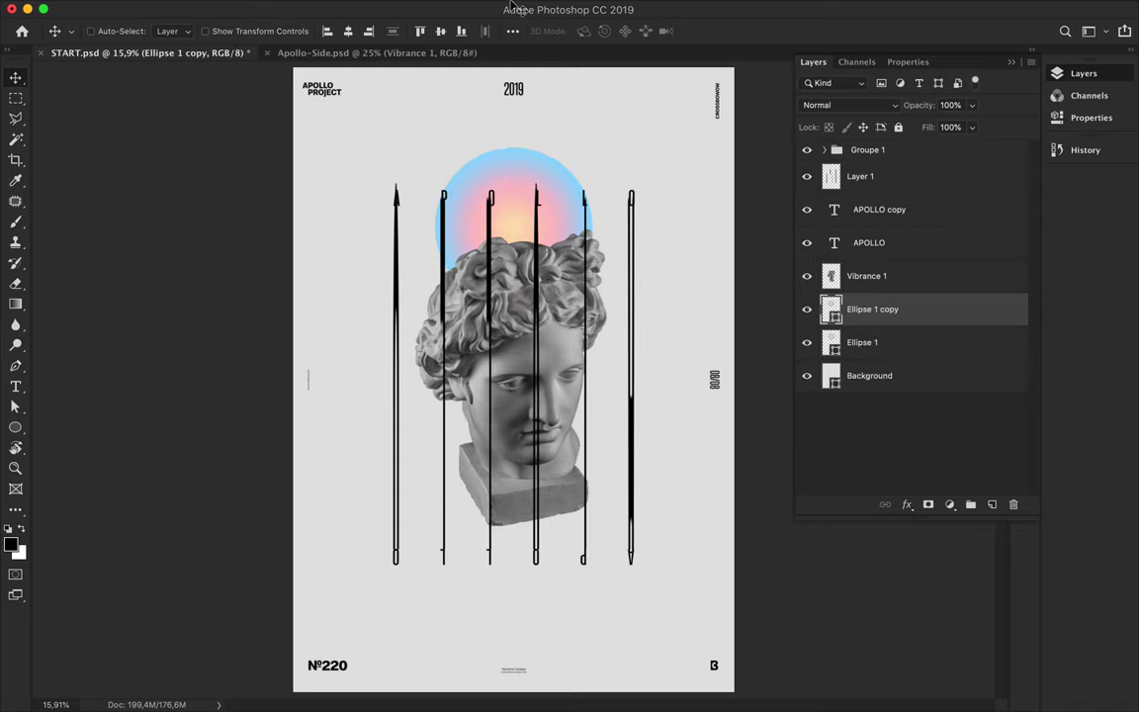
# Convert Ellipse 1 copy to a Smart Object and apply a Gaussian Blur of about 126 px.
pyautogui.click(388, 8)
pyautogui.moveTo(403, 226)
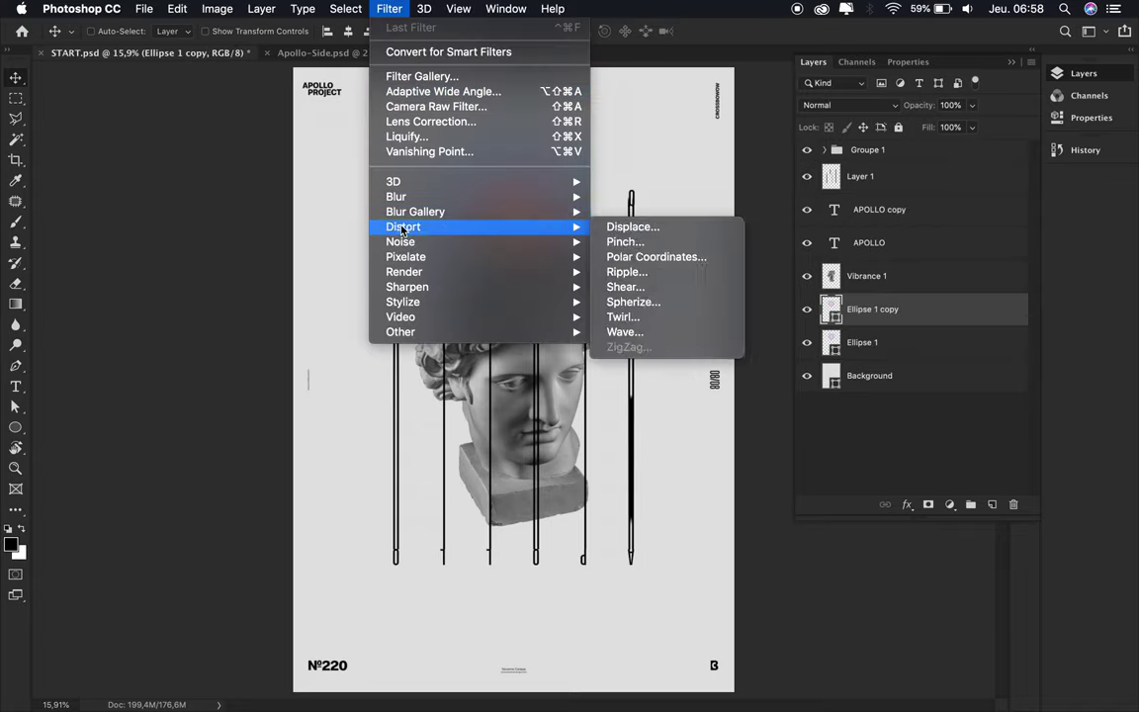
pyautogui.click(655, 257)
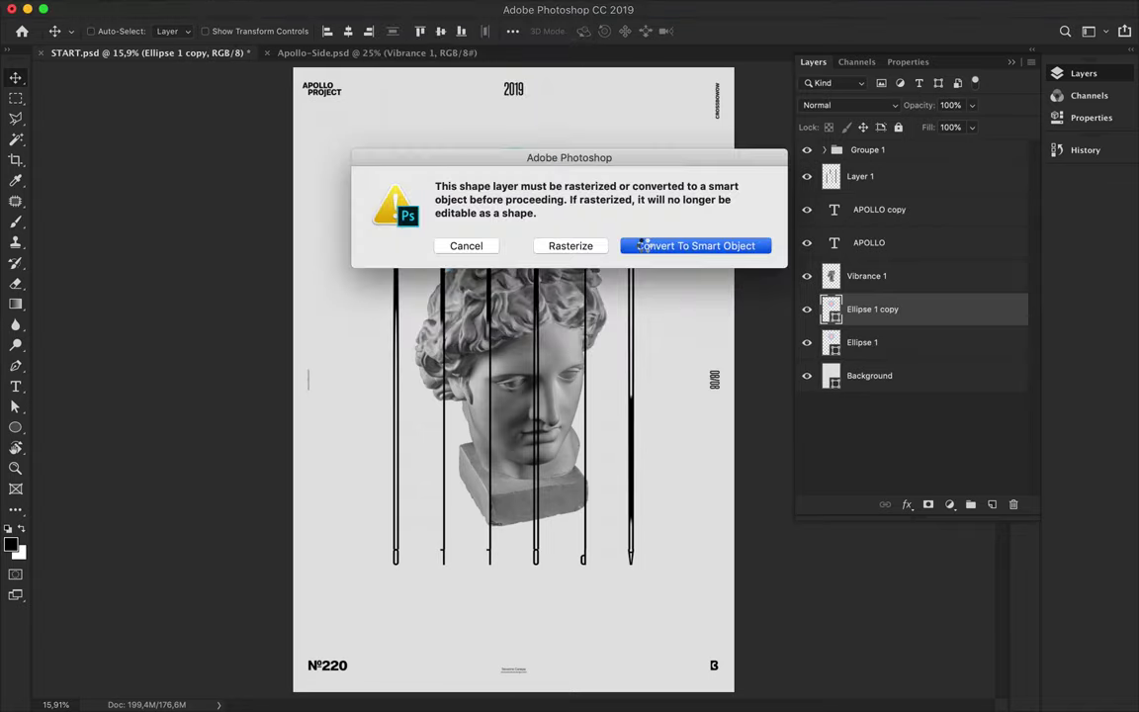
pyautogui.click(647, 246)
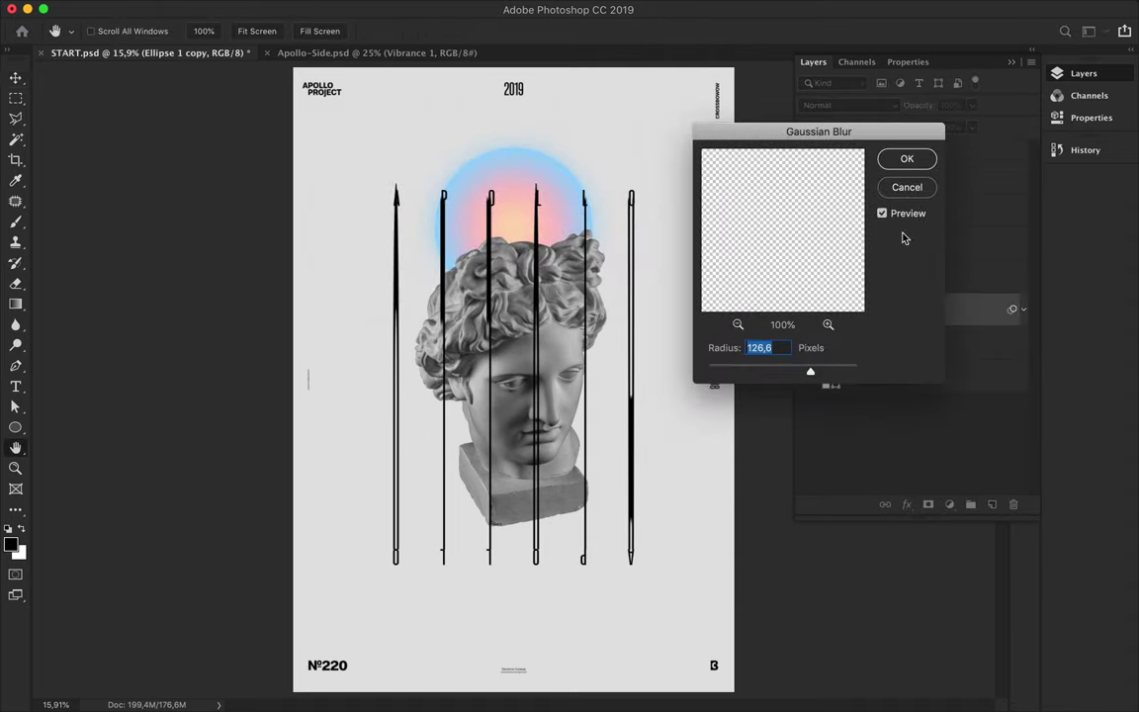
pyautogui.click(906, 160)
# Try Lighter Color and Pin Light blend modes on the glow, then keep Normal.
pyautogui.click(840, 105)
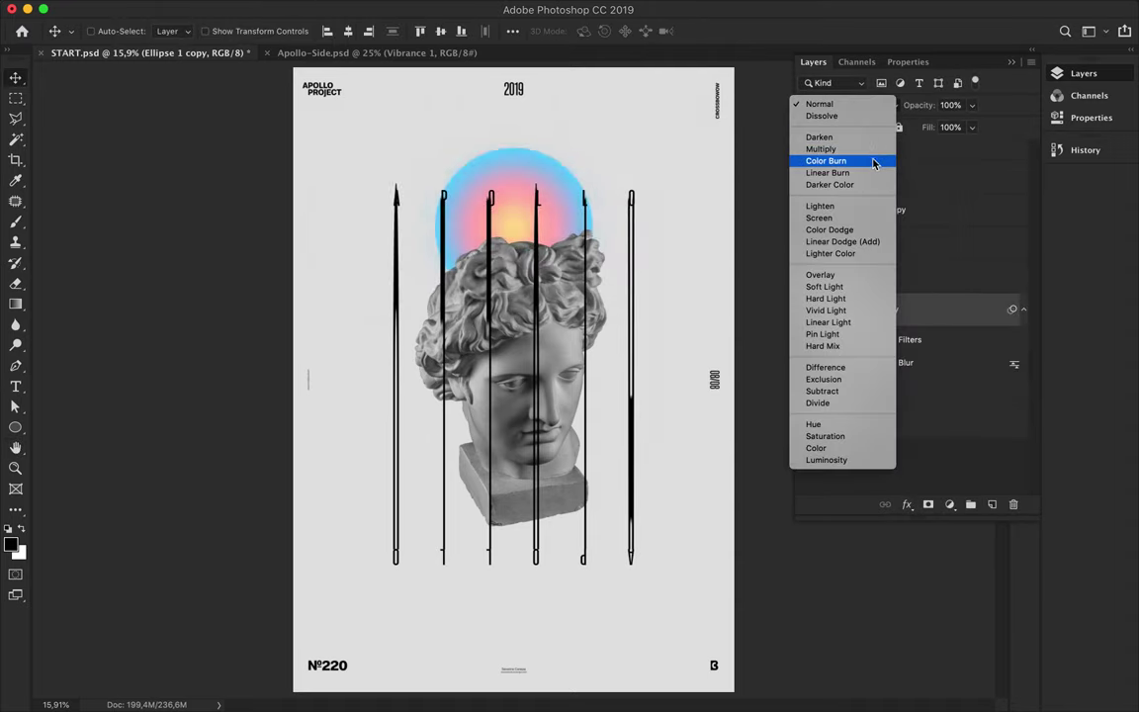
pyautogui.click(835, 253)
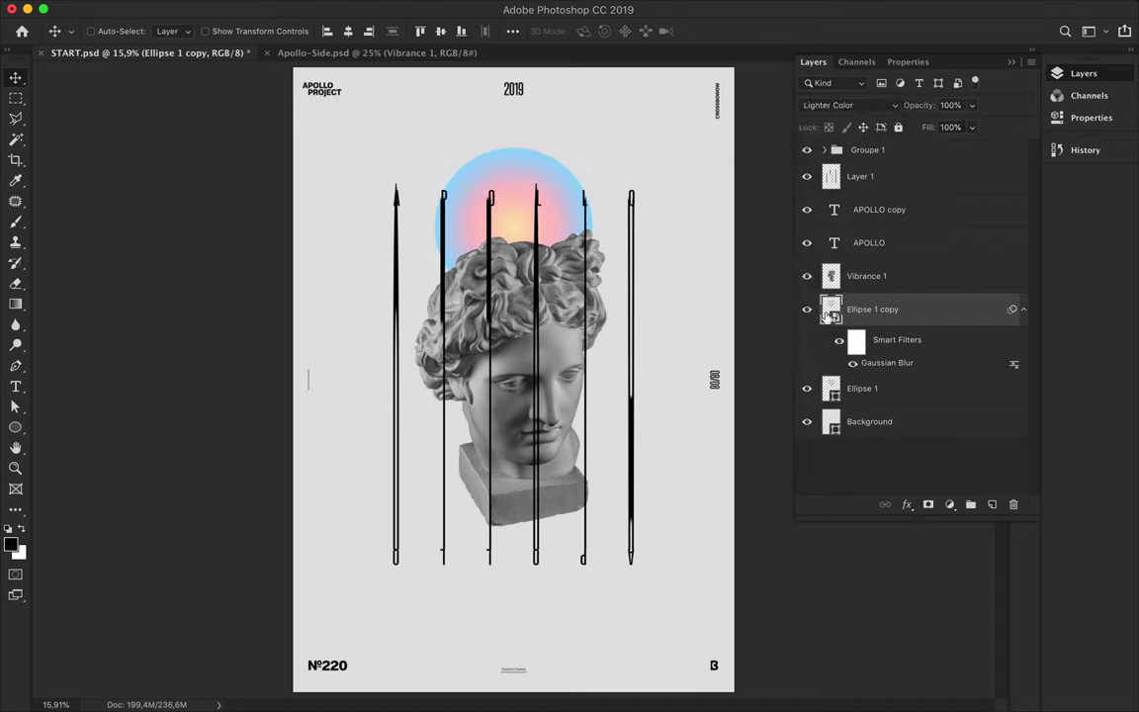
pyautogui.click(840, 105)
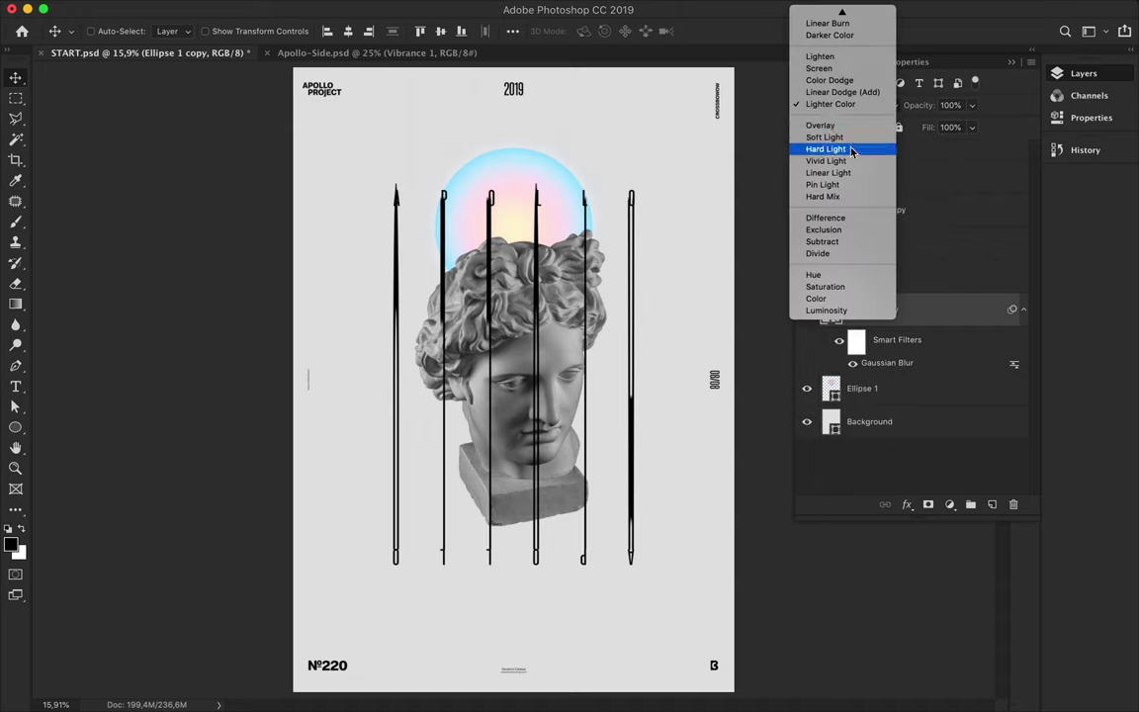
pyautogui.click(835, 184)
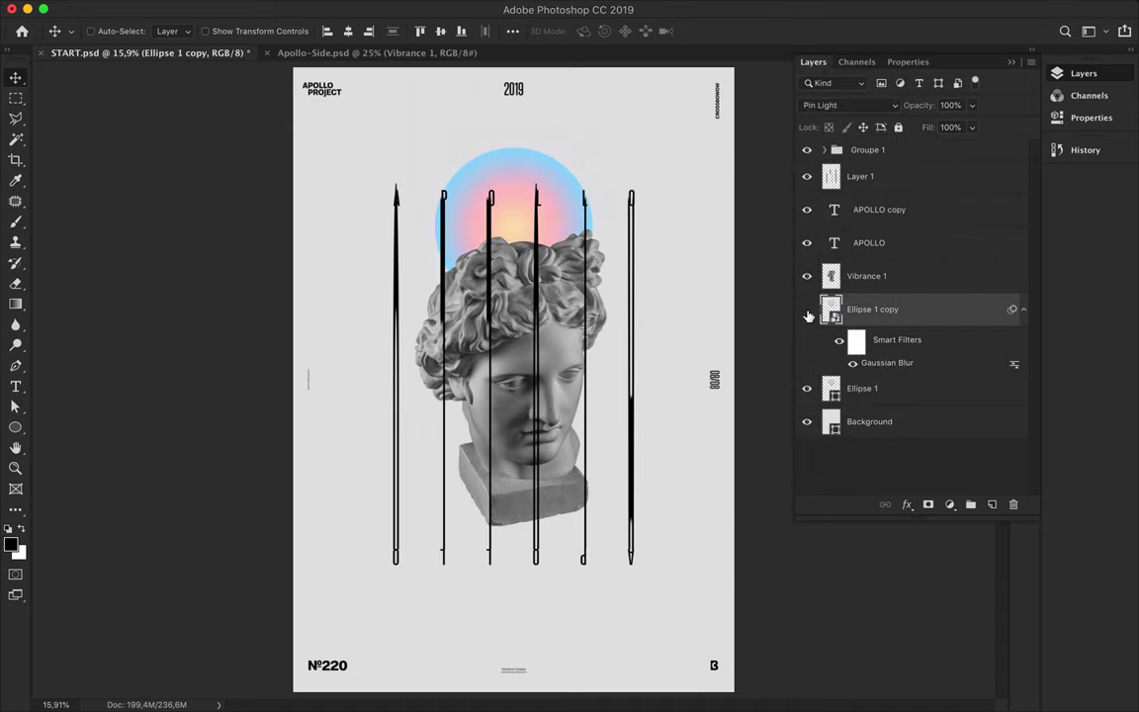
pyautogui.click(852, 105)
pyautogui.click(826, 12)
# Move the glow up-left and duplicate it as Ellipse 1 copy 2 below Ellipse 1.
pyautogui.moveTo(555, 186); pyautogui.dragTo(535, 184)
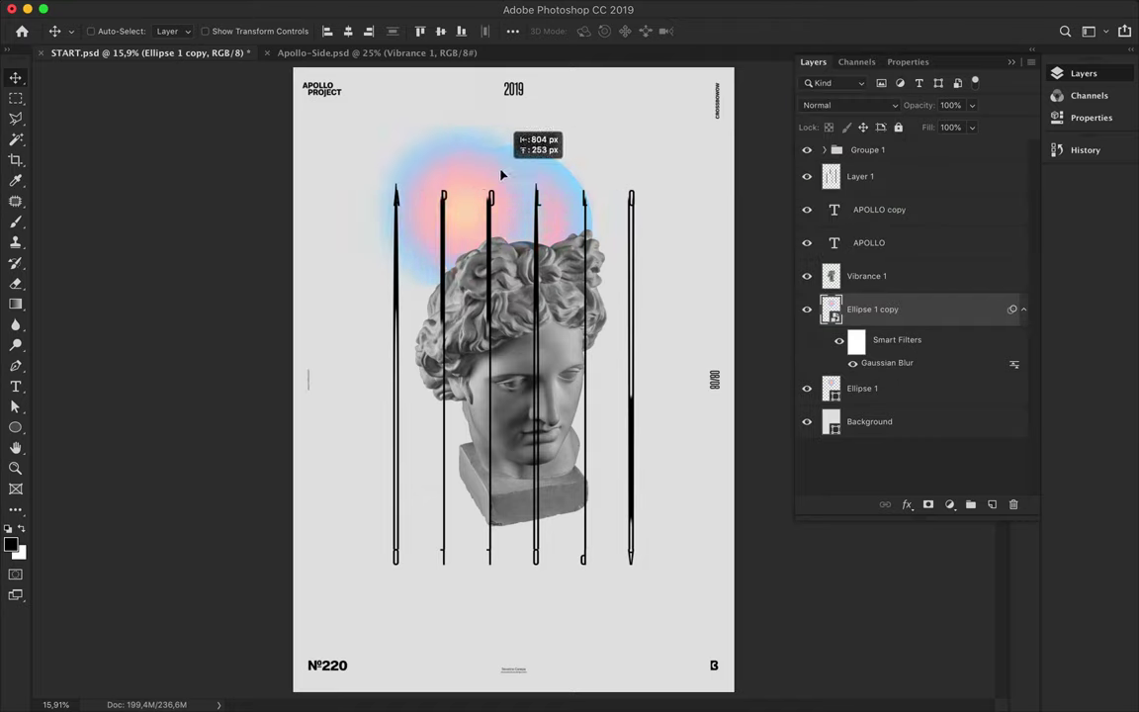
pyautogui.moveTo(535, 184); pyautogui.dragTo(583, 166)
pyautogui.moveTo(875, 308); pyautogui.dragTo(872, 482)
pyautogui.click(1023, 421)
pyautogui.click(1025, 310)
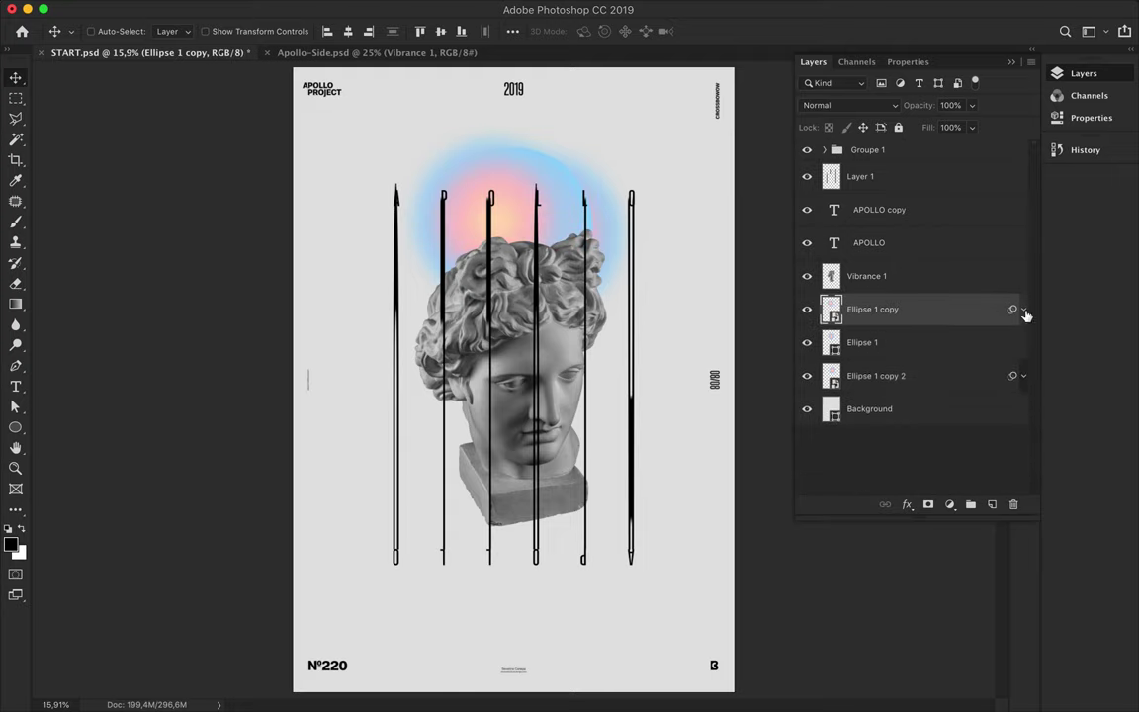
# Select the Vibrance 1 head layer and marquee a band across the statue's eyes.
pyautogui.keyDown('ctrl'); pyautogui.click(614, 239); pyautogui.keyUp('ctrl')
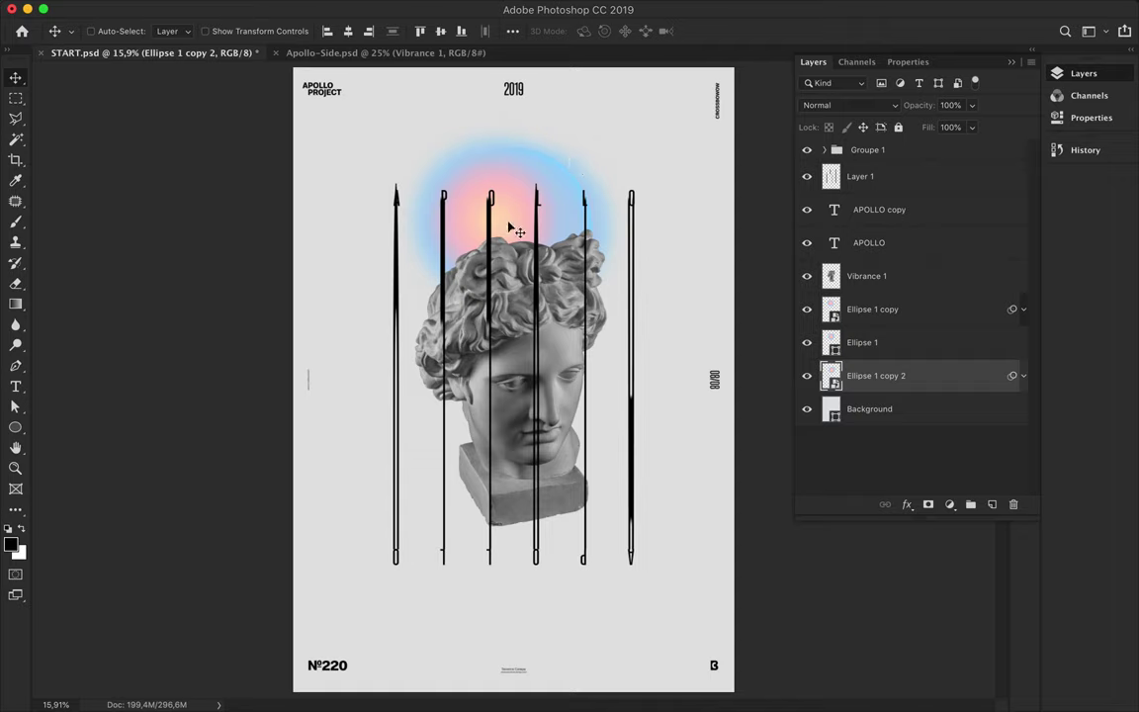
pyautogui.click(513, 323)
pyautogui.press('m')
pyautogui.moveTo(410, 347); pyautogui.dragTo(551, 405)
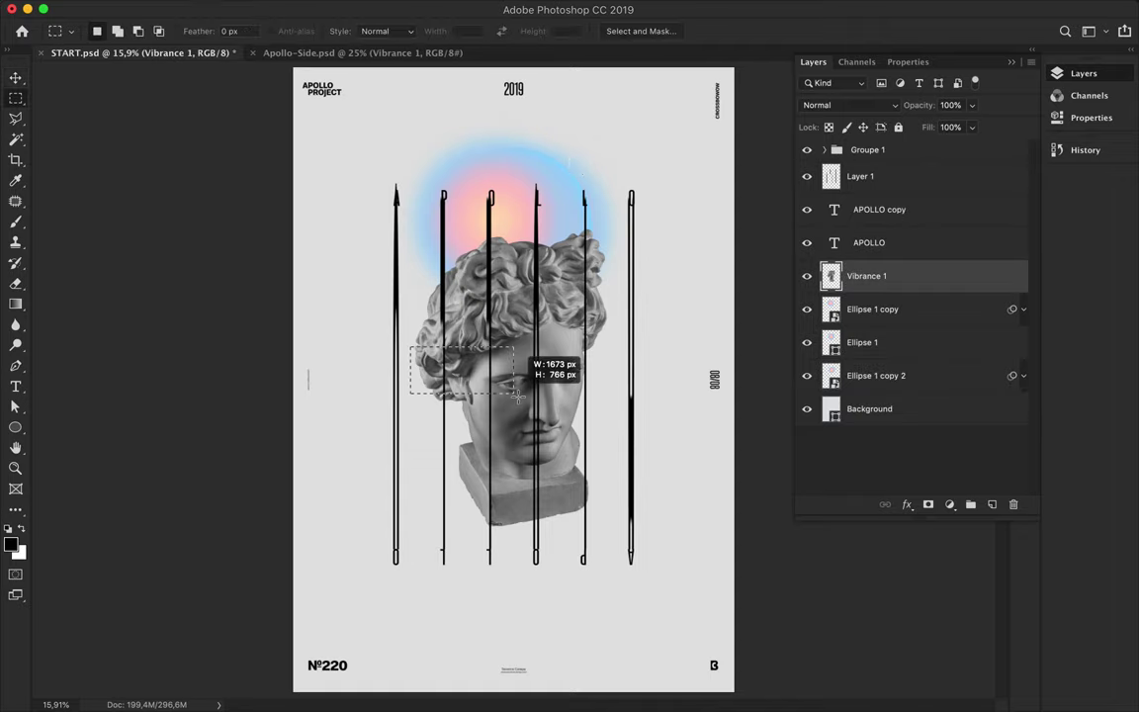
# Copy the eye band to Layer 2, shift it left, then enlarge and skew it.
pyautogui.hotkey('ctrl', 'j')
pyautogui.moveTo(561, 409); pyautogui.dragTo(551, 410)
pyautogui.press('v')
pyautogui.hotkey('ctrl', 't')
pyautogui.moveTo(400, 346)
pyautogui.mouseDown()
pyautogui.moveTo(407, 325)
pyautogui.moveTo(358, 319)
pyautogui.mouseUp()
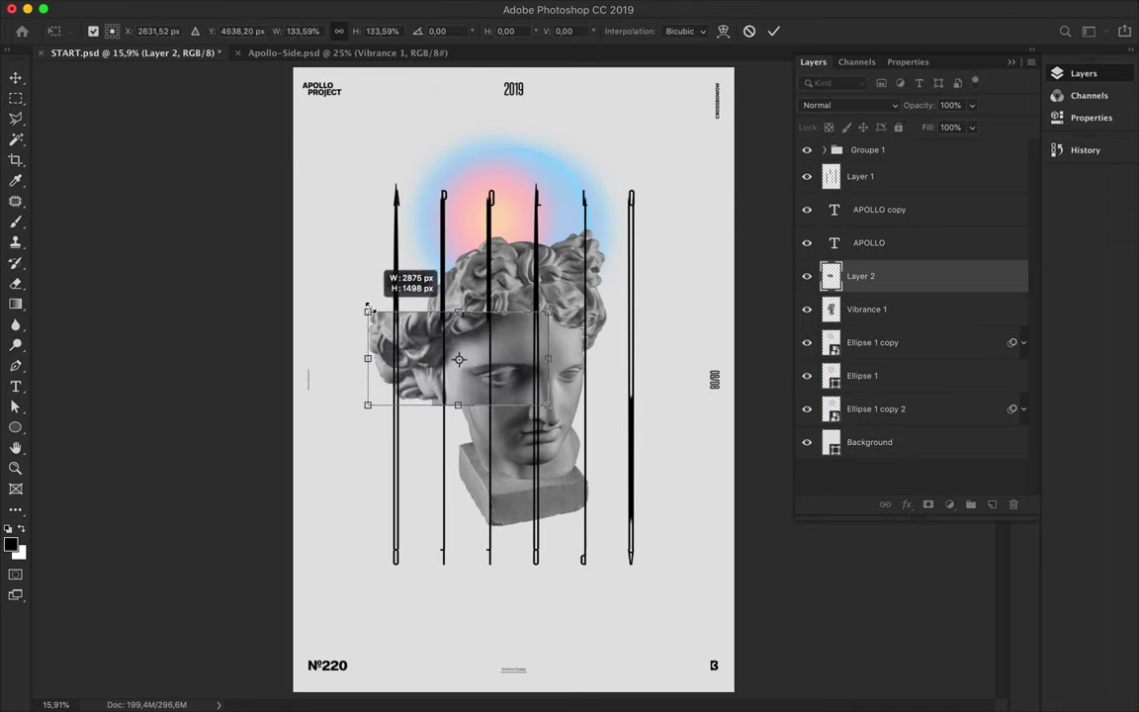
pyautogui.press('Return')
# Apply a 34.6 px Gaussian Blur to the eye band.
pyautogui.click(388, 9)
pyautogui.moveTo(397, 197)
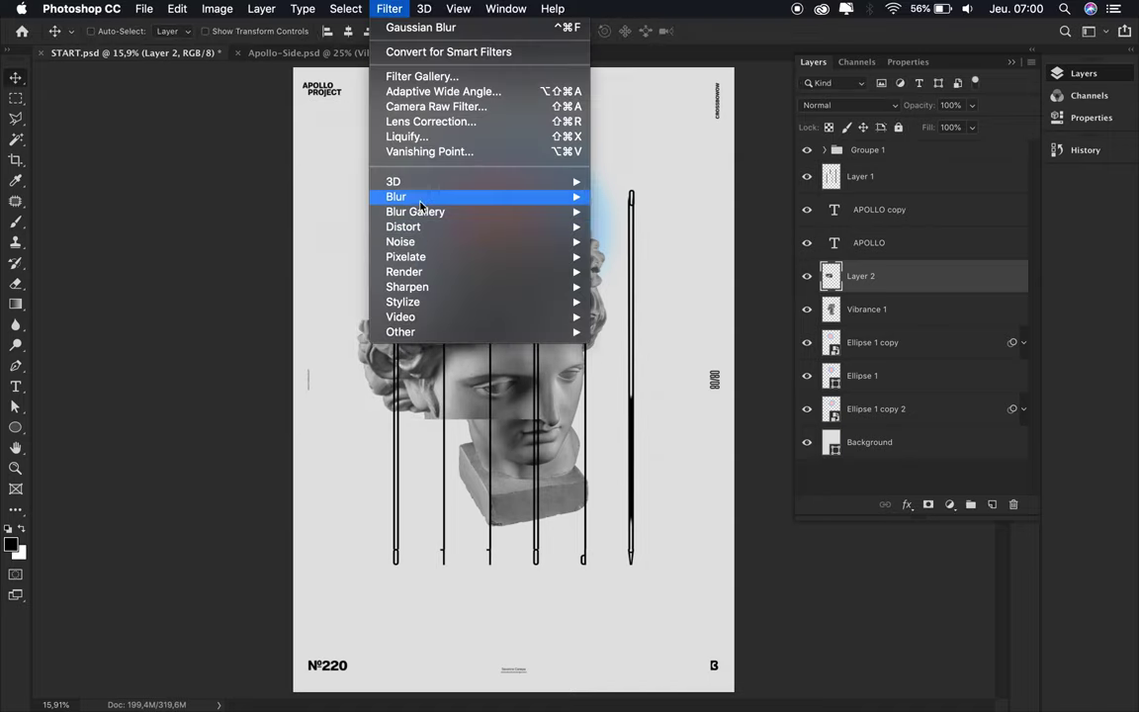
pyautogui.click(645, 256)
pyautogui.moveTo(814, 370); pyautogui.dragTo(782, 372)
pyautogui.click(907, 160)
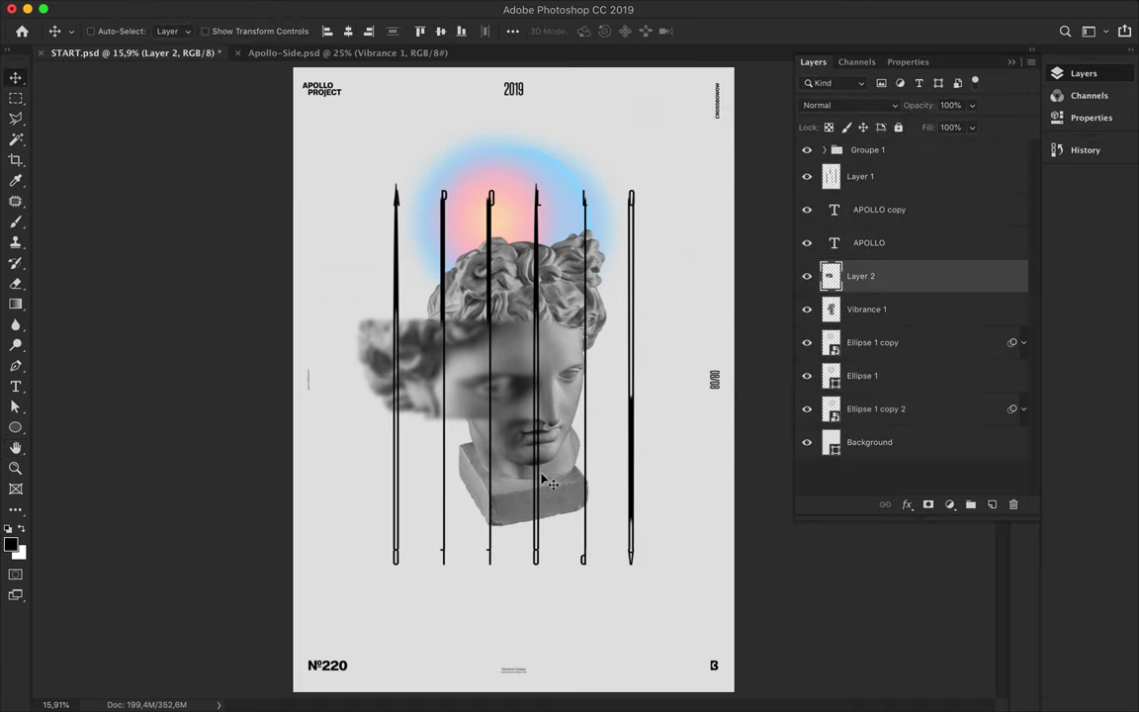
pyautogui.hotkey('alt', '[')
pyautogui.rightClick(15, 98)
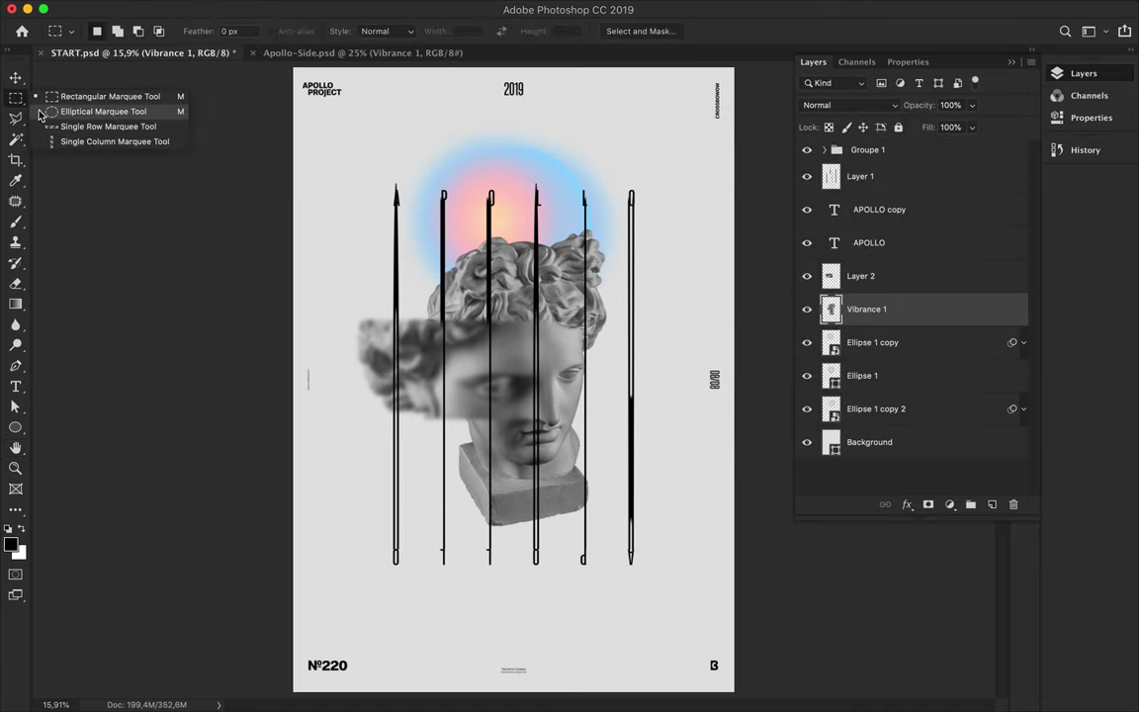
# Copy an oval of the statue's base to Layer 3, shift it right, and blur it 7.8 px.
pyautogui.click(80, 111)
pyautogui.moveTo(518, 432); pyautogui.dragTo(649, 561)
pyautogui.hotkey('ctrl', 'j')
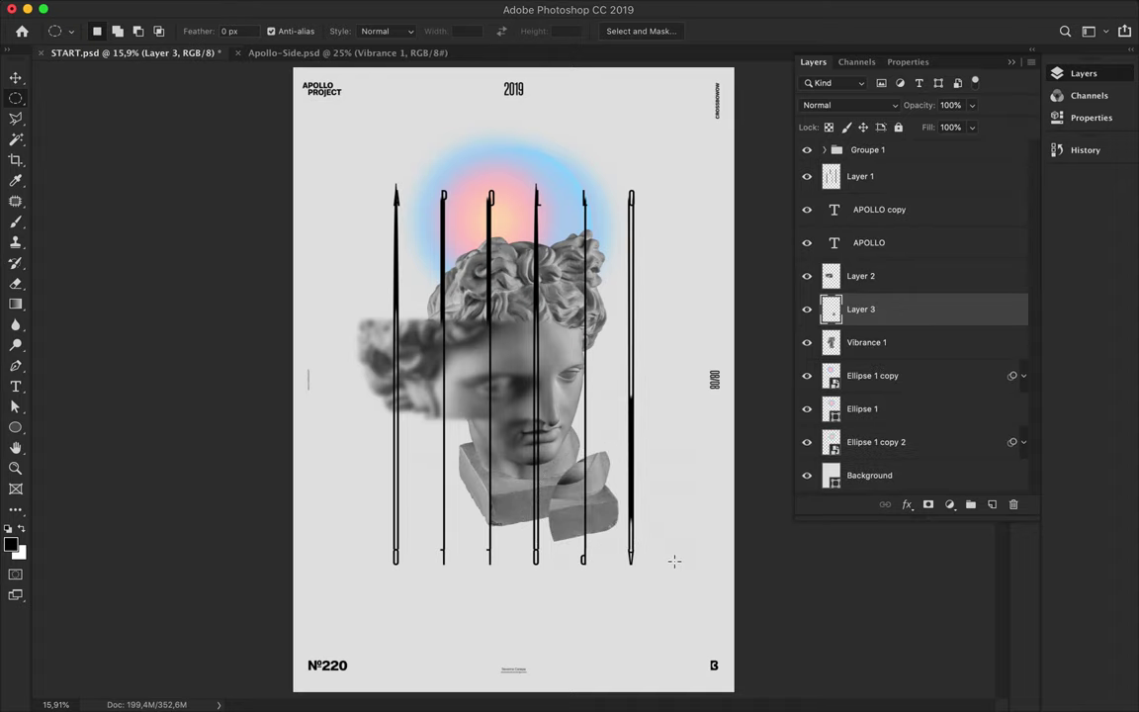
pyautogui.press('v')
pyautogui.moveTo(545, 493); pyautogui.dragTo(564, 499)
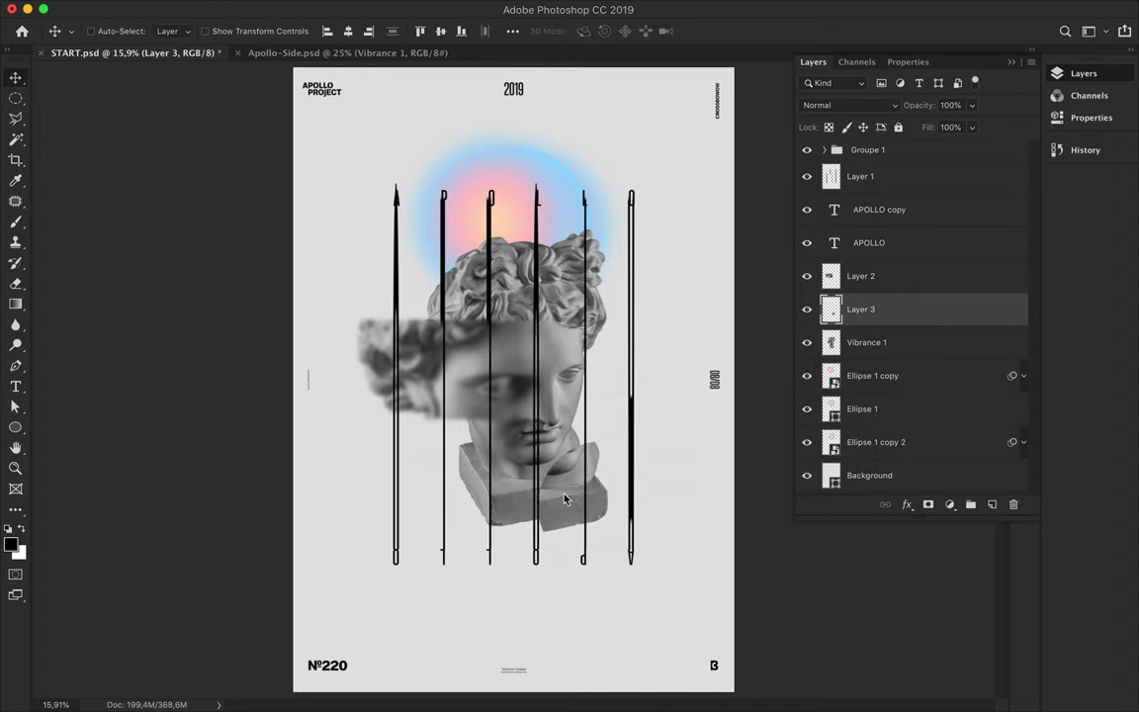
pyautogui.click(388, 8)
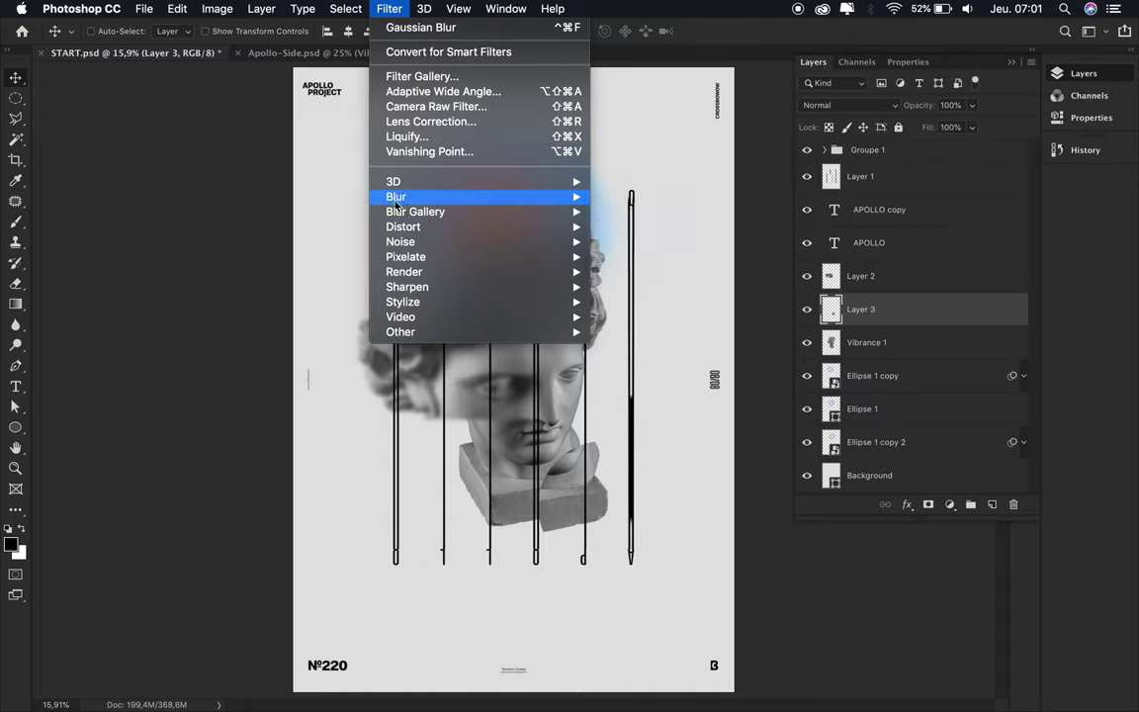
pyautogui.moveTo(396, 197)
pyautogui.click(648, 255)
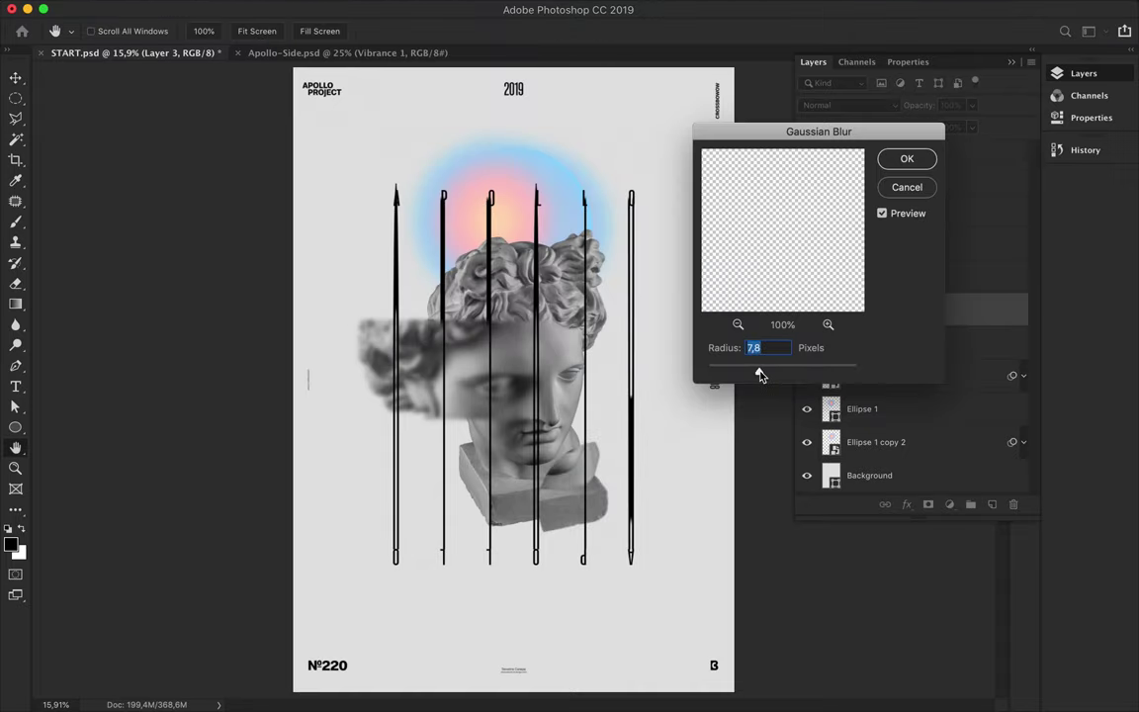
pyautogui.click(901, 161)
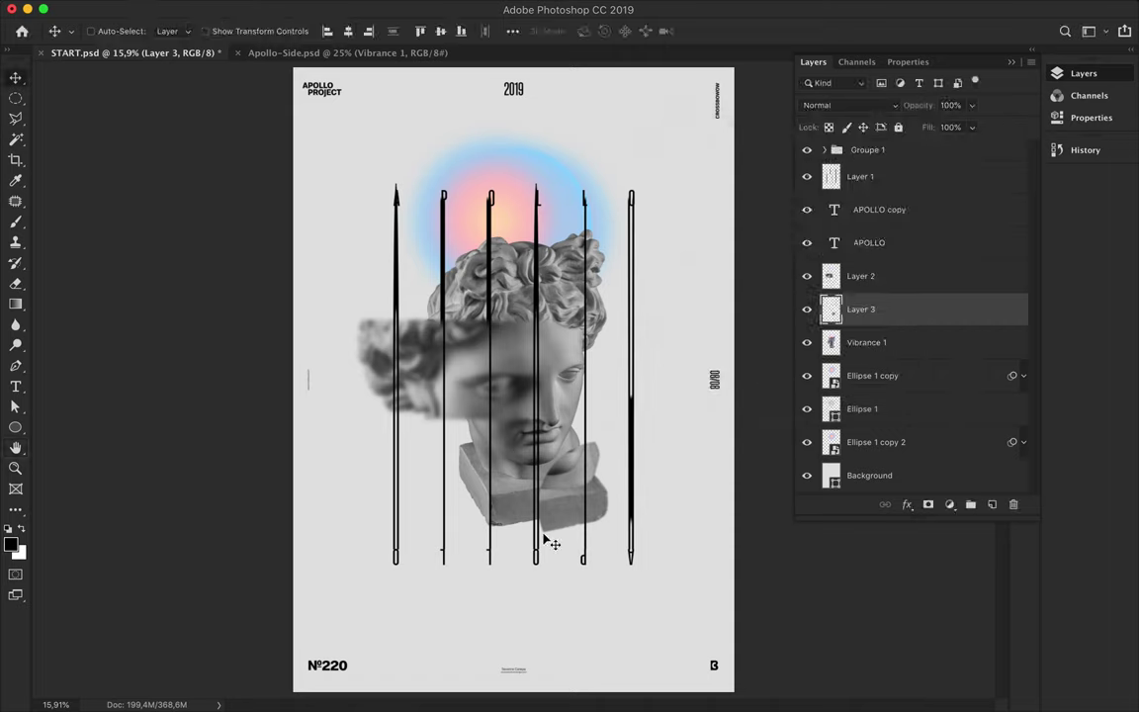
# Copy another oval near the statue's base into a new Layer 4.
pyautogui.press('m')
pyautogui.moveTo(598, 476); pyautogui.dragTo(671, 565)
pyautogui.hotkey('ctrl', 'j')
# Shift the base oval fragment on Layer 4 left toward the bust.
pyautogui.press('v')
pyautogui.moveTo(633, 469); pyautogui.dragTo(590, 456)
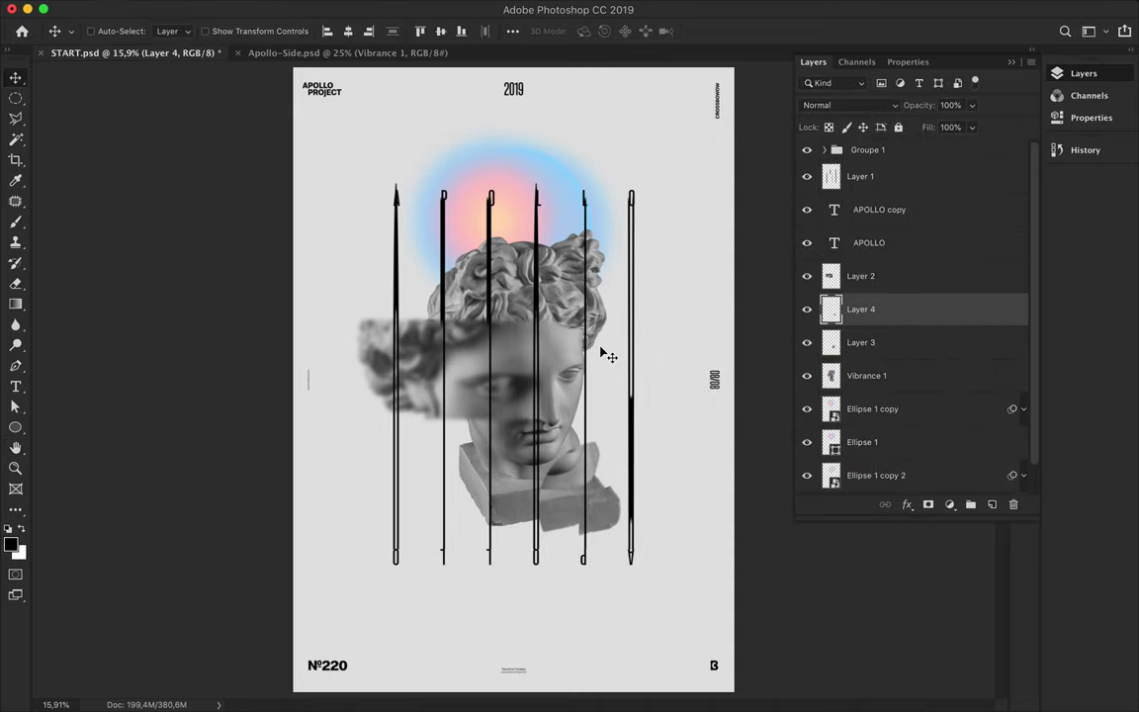
pyautogui.scroll(1, 590, 336)
pyautogui.hotkey('alt', '[')
pyautogui.hotkey('alt', '[')
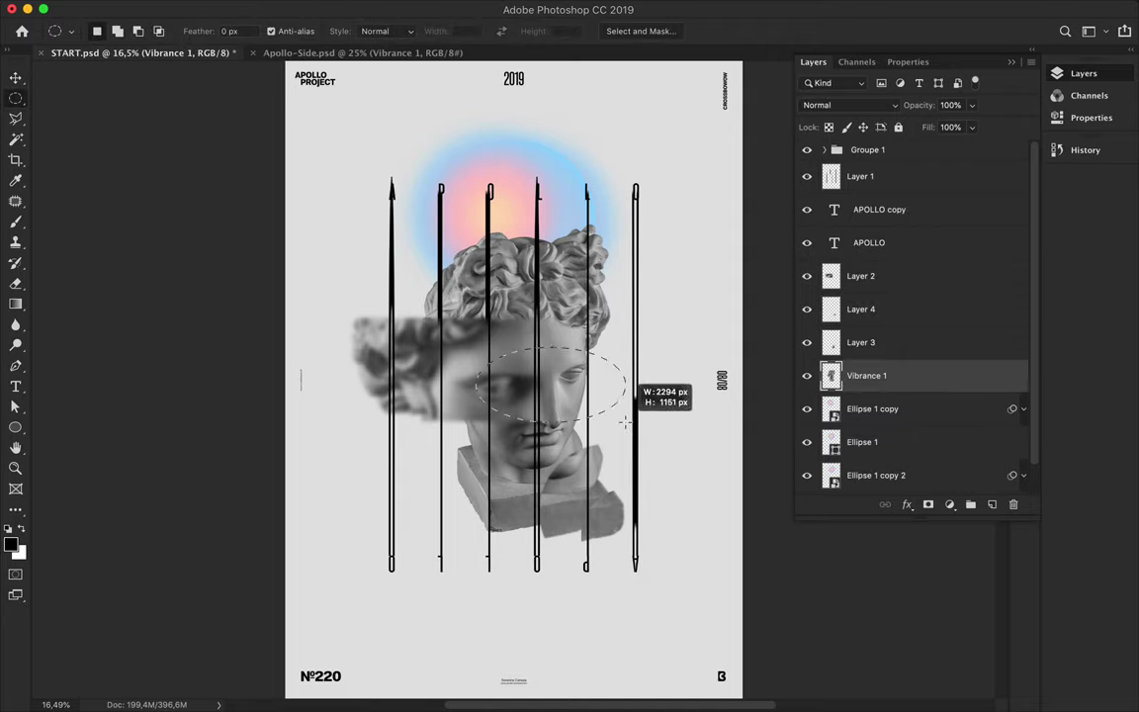
# Copy a rectangular strip across the statue's eyes onto a new Layer 5.
pyautogui.click(16, 431)
pyautogui.moveTo(470, 352); pyautogui.dragTo(635, 405)
pyautogui.hotkey('ctrl', 'z')
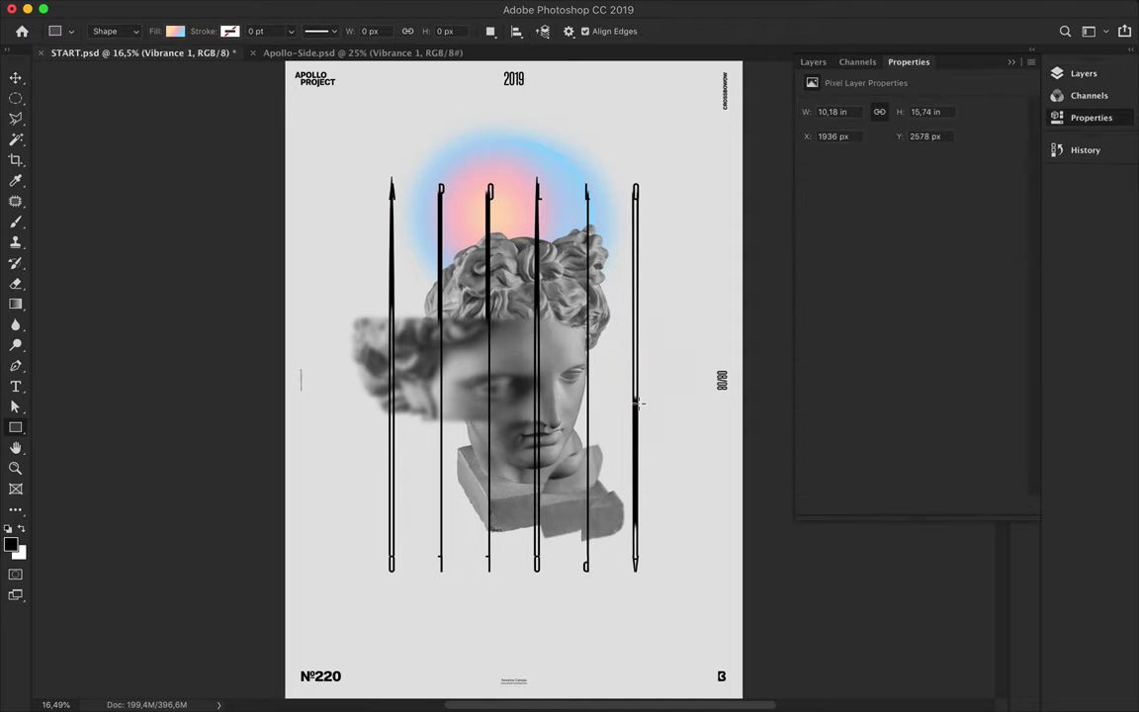
pyautogui.press('m')
pyautogui.moveTo(472, 352)
pyautogui.mouseDown()
pyautogui.moveTo(609, 396)
pyautogui.moveTo(594, 392)
pyautogui.mouseUp()
pyautogui.hotkey('ctrl', 'j')
# Move Layer 5 below Vibrance 1 and give it a 19 px Gaussian Blur.
pyautogui.press('v')
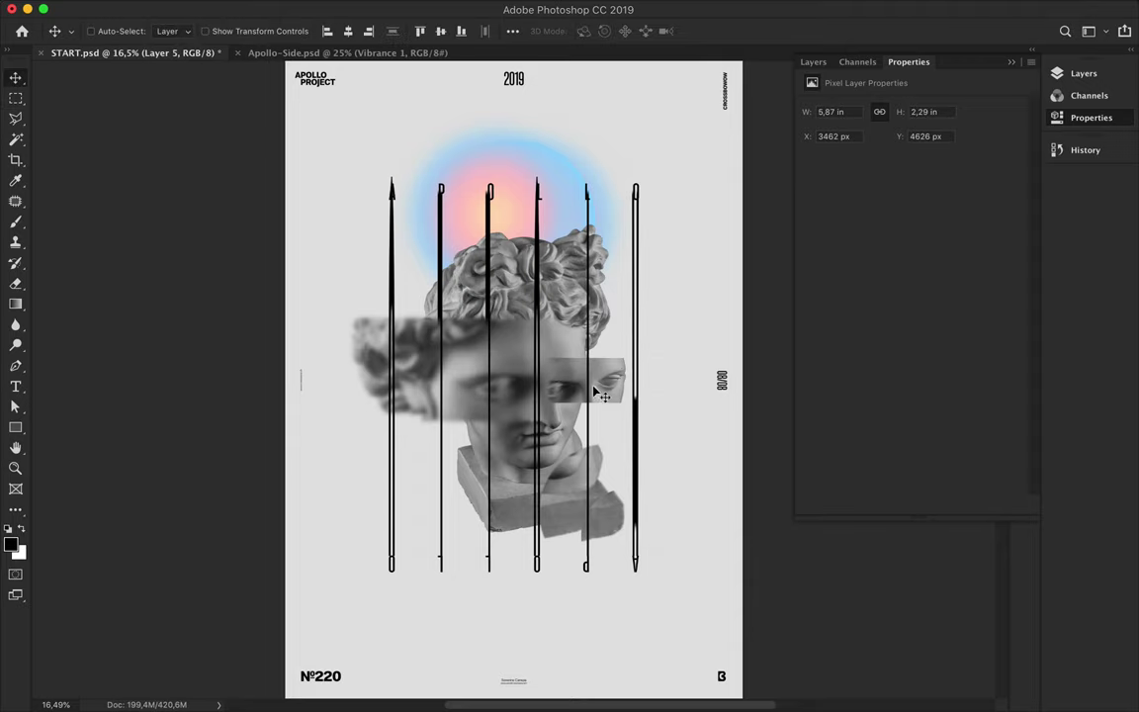
pyautogui.click(1073, 76)
pyautogui.moveTo(885, 317); pyautogui.dragTo(882, 356)
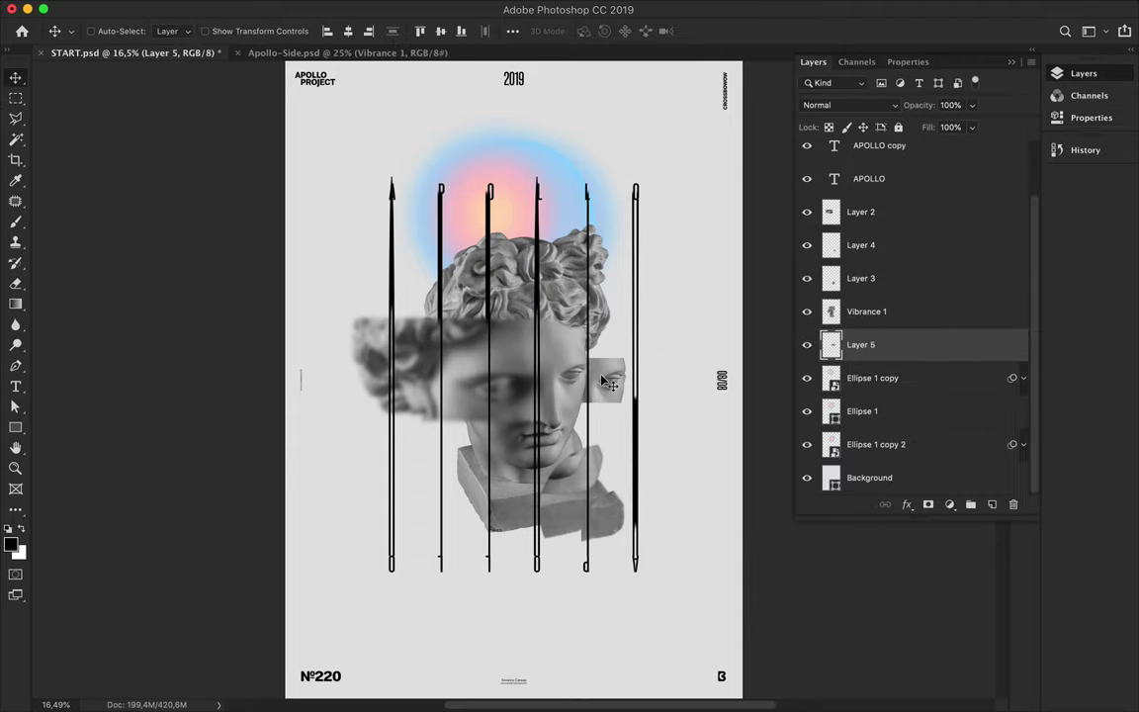
pyautogui.click(458, 9)
pyautogui.moveTo(396, 197)
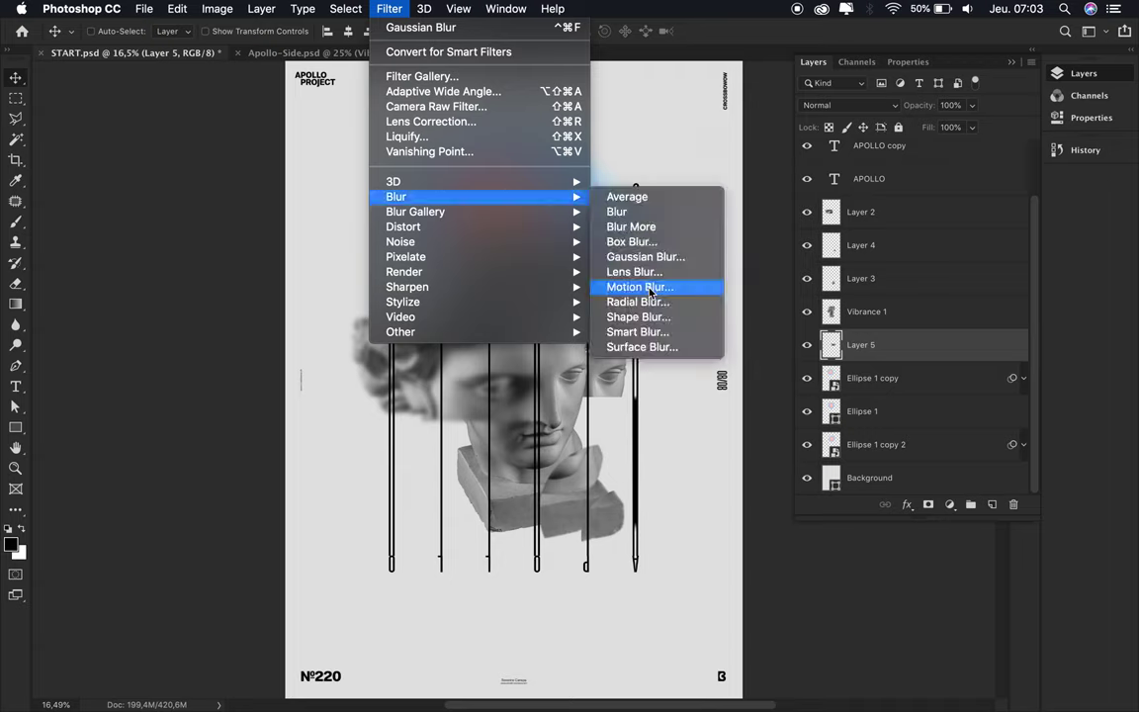
pyautogui.click(645, 256)
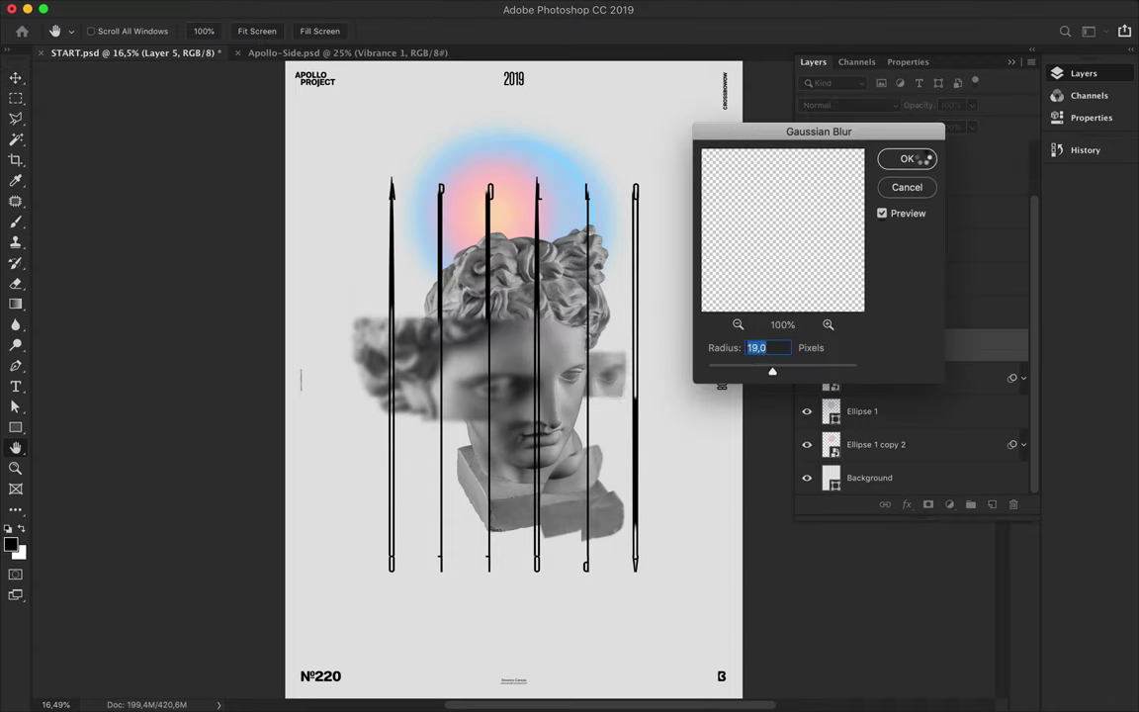
# Warp the Ellipse 1 copy halo so it bulges irregularly out to the left and up.
pyautogui.keyDown('ctrl'); pyautogui.click(499, 163); pyautogui.keyUp('ctrl')
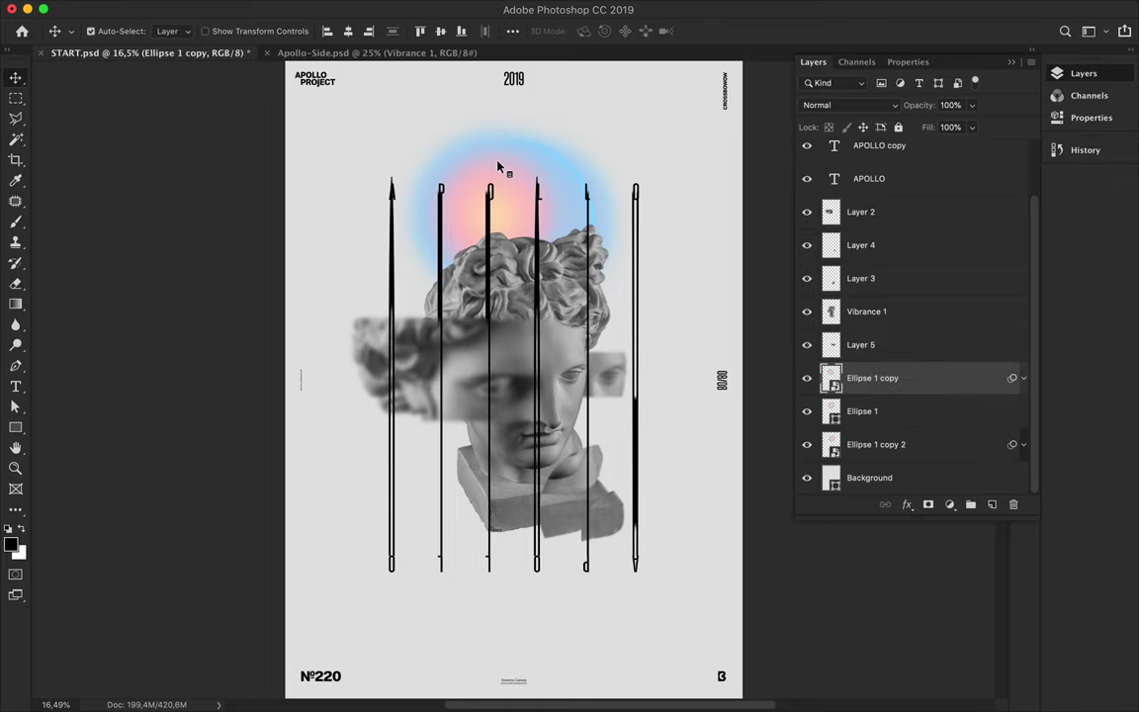
pyautogui.hotkey('ctrl', 't')
pyautogui.rightClick(506, 159)
pyautogui.click(538, 264)
pyautogui.moveTo(511, 222); pyautogui.dragTo(425, 203)
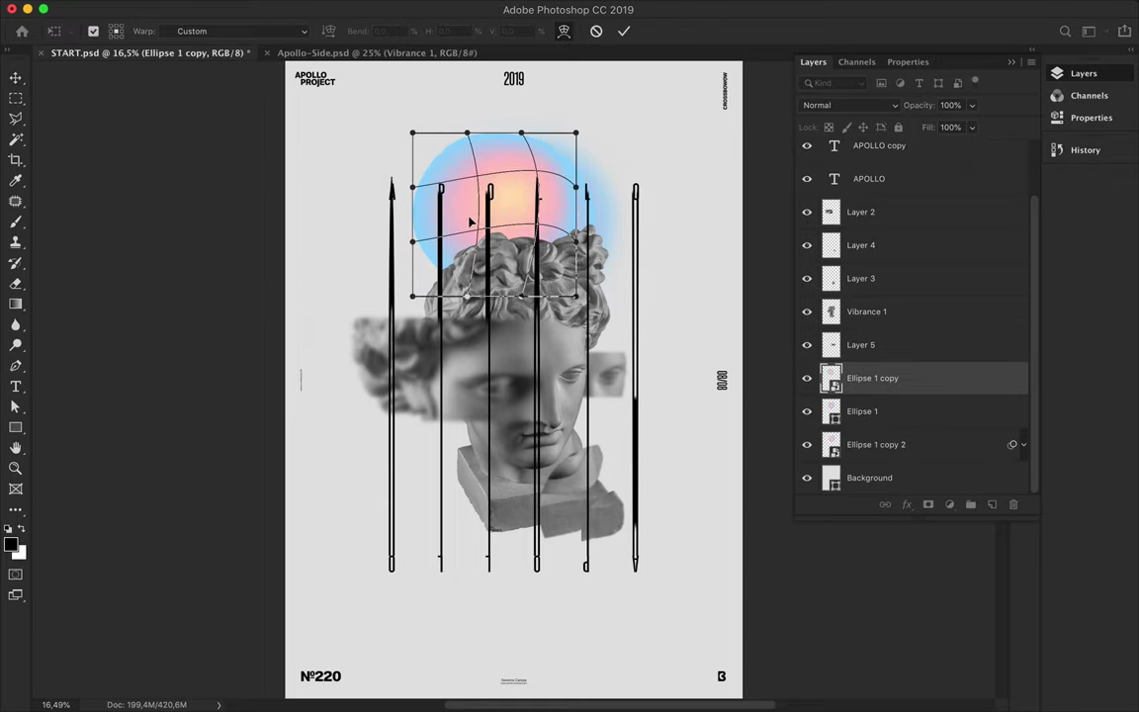
pyautogui.moveTo(577, 131); pyautogui.dragTo(584, 115)
pyautogui.moveTo(476, 179); pyautogui.dragTo(457, 194)
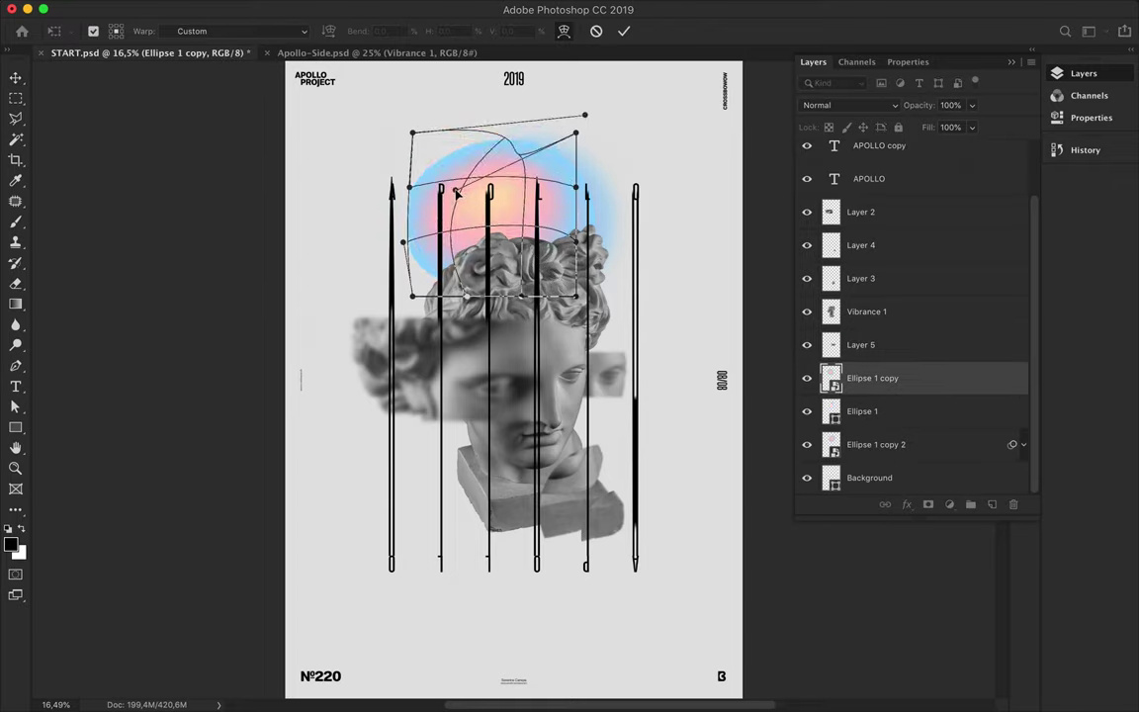
pyautogui.moveTo(411, 294); pyautogui.dragTo(366, 289)
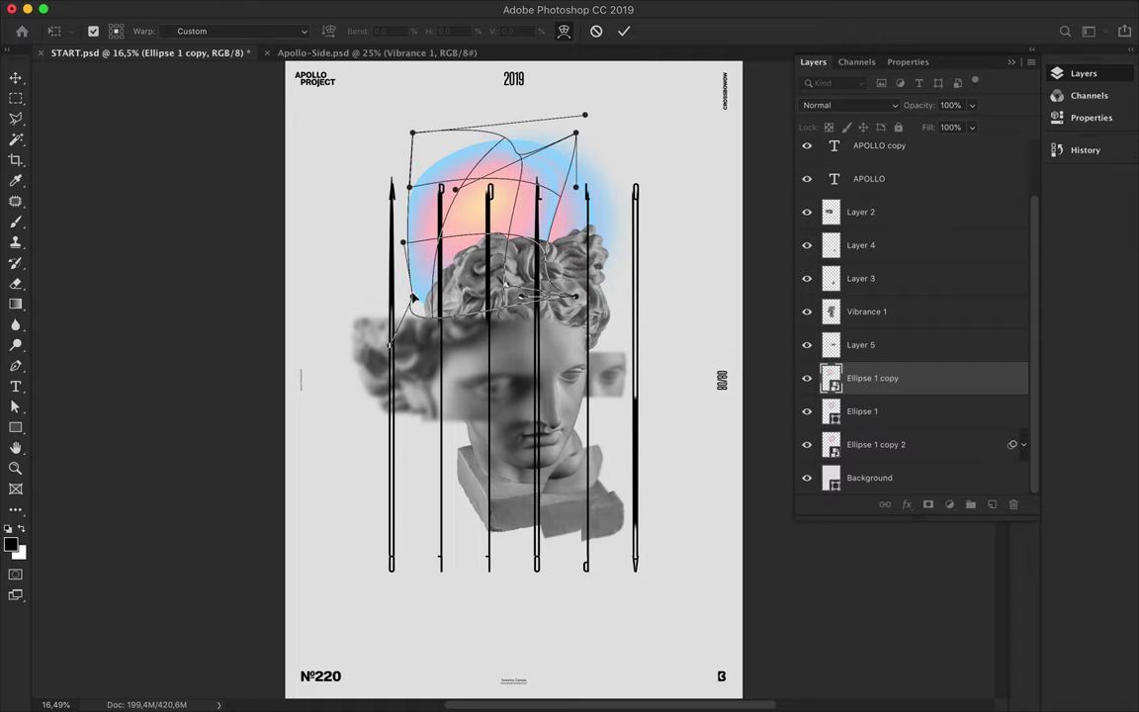
pyautogui.moveTo(376, 223)
pyautogui.mouseDown()
pyautogui.moveTo(318, 183)
pyautogui.moveTo(425, 220)
pyautogui.mouseUp()
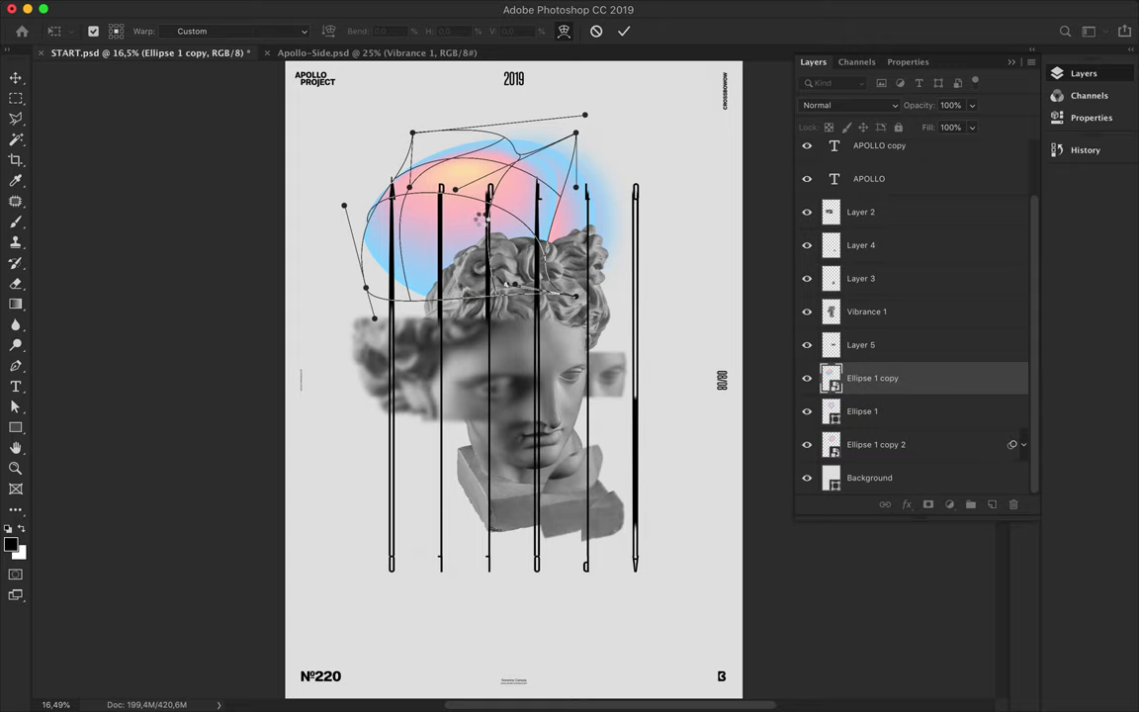
pyautogui.press('Return')
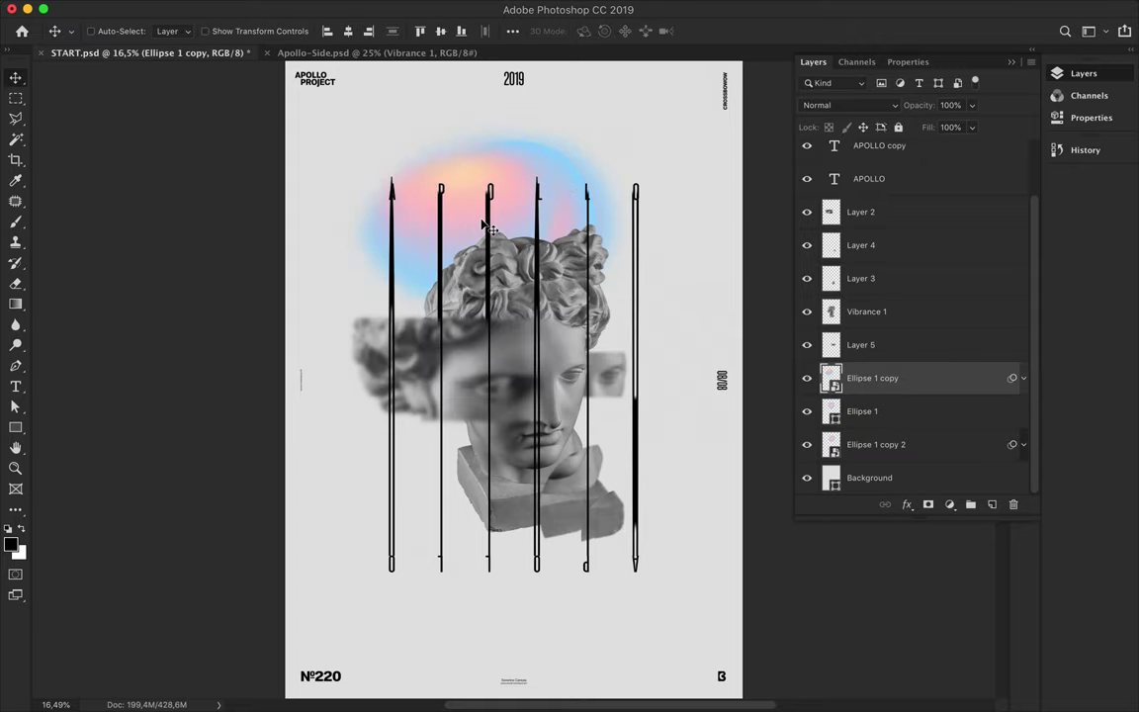
pyautogui.keyDown('ctrl'); pyautogui.click(573, 298); pyautogui.keyUp('ctrl')
# Copy a rectangular piece of the statue's curls to Layer 6 and shift it into place.
pyautogui.press('m')
pyautogui.moveTo(479, 222)
pyautogui.mouseDown()
pyautogui.moveTo(423, 354)
pyautogui.moveTo(499, 251)
pyautogui.mouseUp()
pyautogui.hotkey('ctrl', 'j')
pyautogui.press('v')
pyautogui.scroll(-1, 883, 314)
pyautogui.moveTo(870, 279)
pyautogui.mouseDown()
pyautogui.moveTo(870, 461)
pyautogui.moveTo(870, 278)
pyautogui.mouseUp()
pyautogui.moveTo(482, 306); pyautogui.dragTo(463, 264)
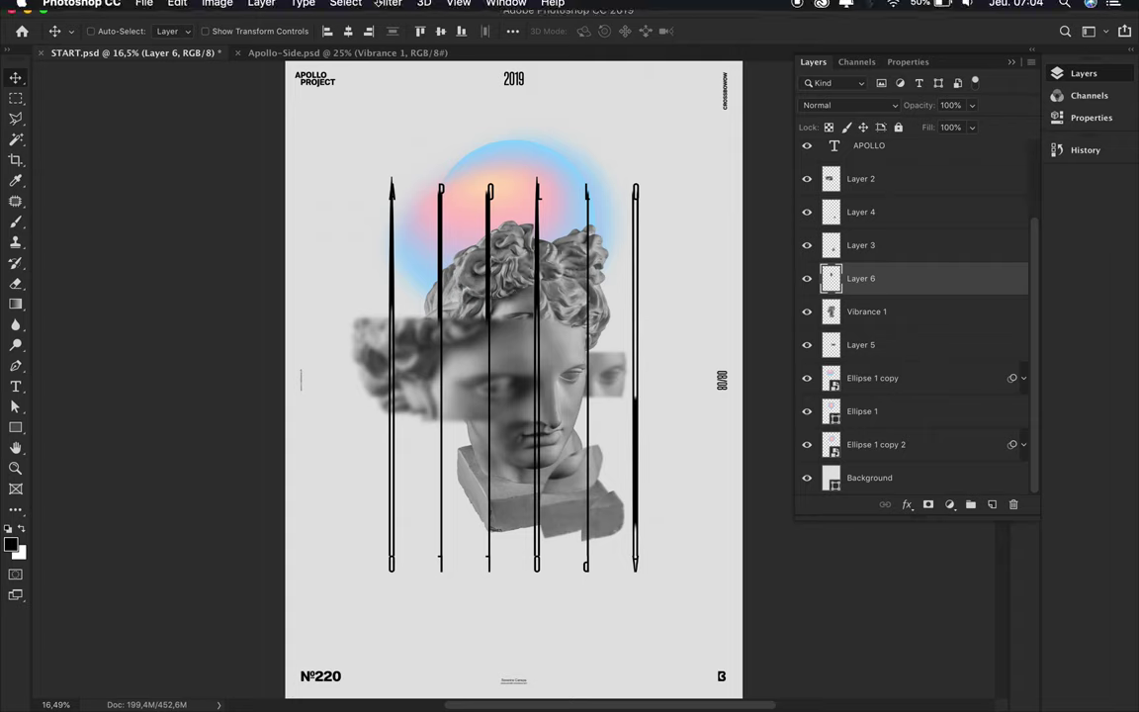
# Apply a Gaussian Blur to the Layer 6 head piece.
pyautogui.click(302, 8)
pyautogui.moveTo(177, 4)
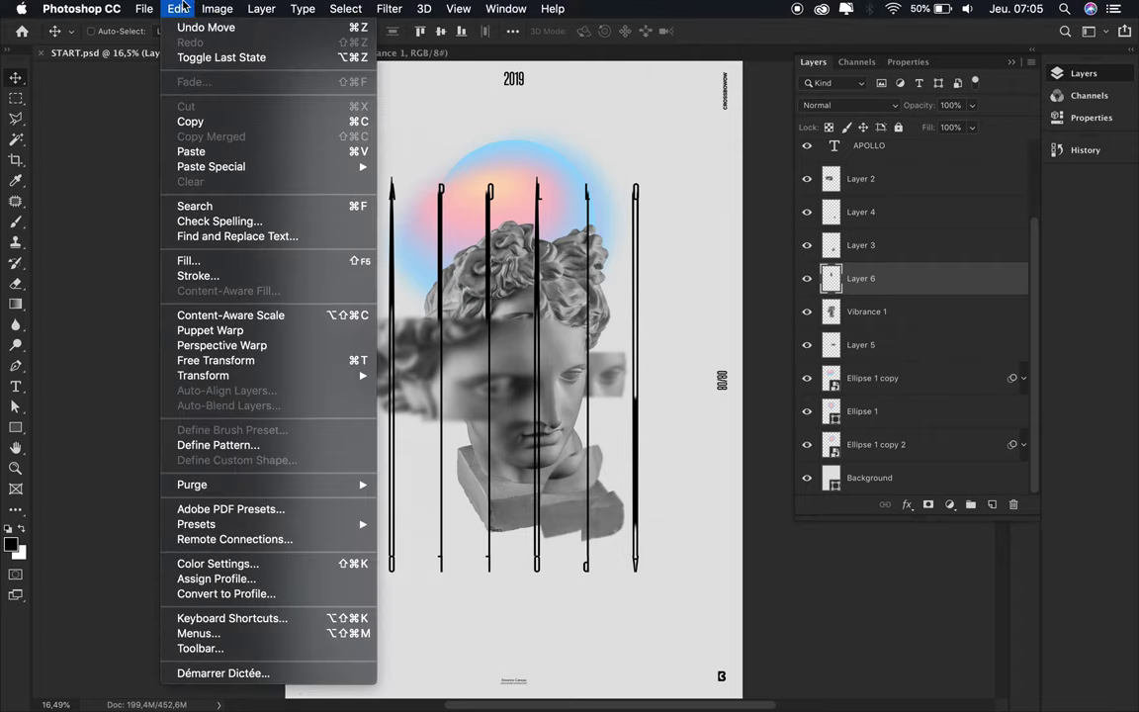
pyautogui.click(682, 254)
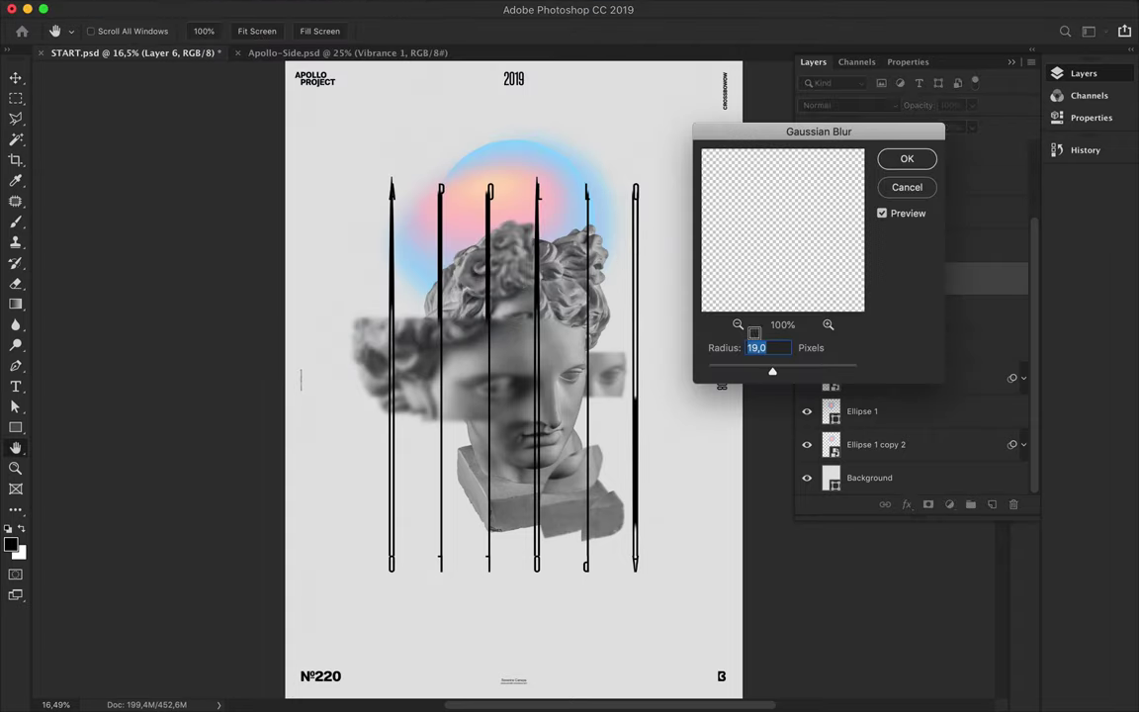
pyautogui.moveTo(793, 374); pyautogui.dragTo(767, 373)
pyautogui.moveTo(770, 374); pyautogui.dragTo(775, 375)
pyautogui.press('Return')
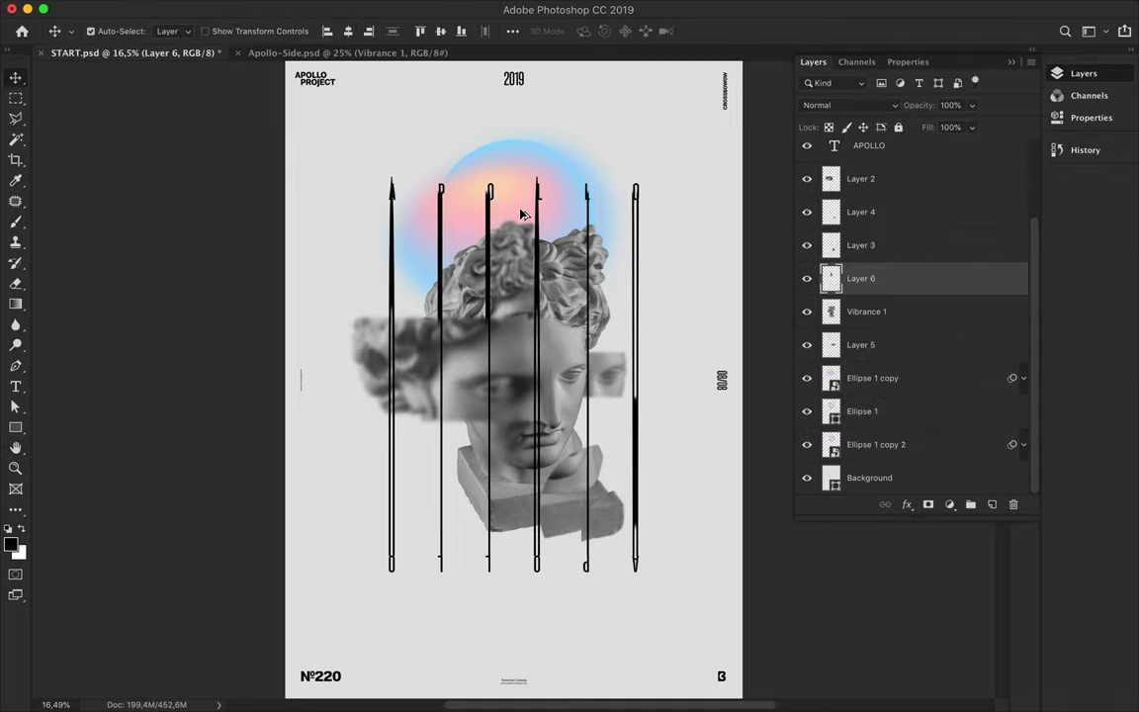
# Duplicate and rotate the halo gradient, place it above Layer 6, and blend it in Hard Light.
pyautogui.keyDown('ctrl'); pyautogui.click(524, 215); pyautogui.keyUp('ctrl')
pyautogui.keyDown('ctrl'); pyautogui.click(572, 170); pyautogui.keyUp('ctrl')
pyautogui.keyDown('alt'); pyautogui.moveTo(571, 171); pyautogui.dragTo(490, 230); pyautogui.keyUp('alt')
pyautogui.hotkey('ctrl', 't')
pyautogui.moveTo(592, 145)
pyautogui.mouseDown()
pyautogui.moveTo(408, 126)
pyautogui.moveTo(429, 184)
pyautogui.mouseUp()
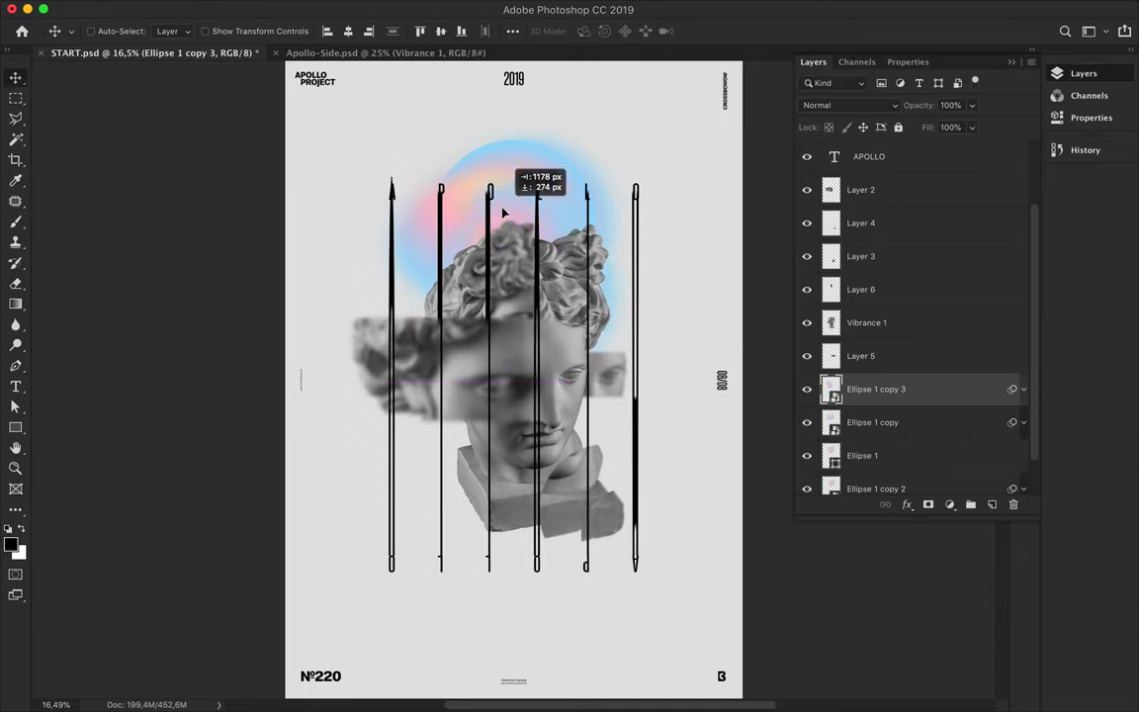
pyautogui.moveTo(864, 385); pyautogui.dragTo(855, 315)
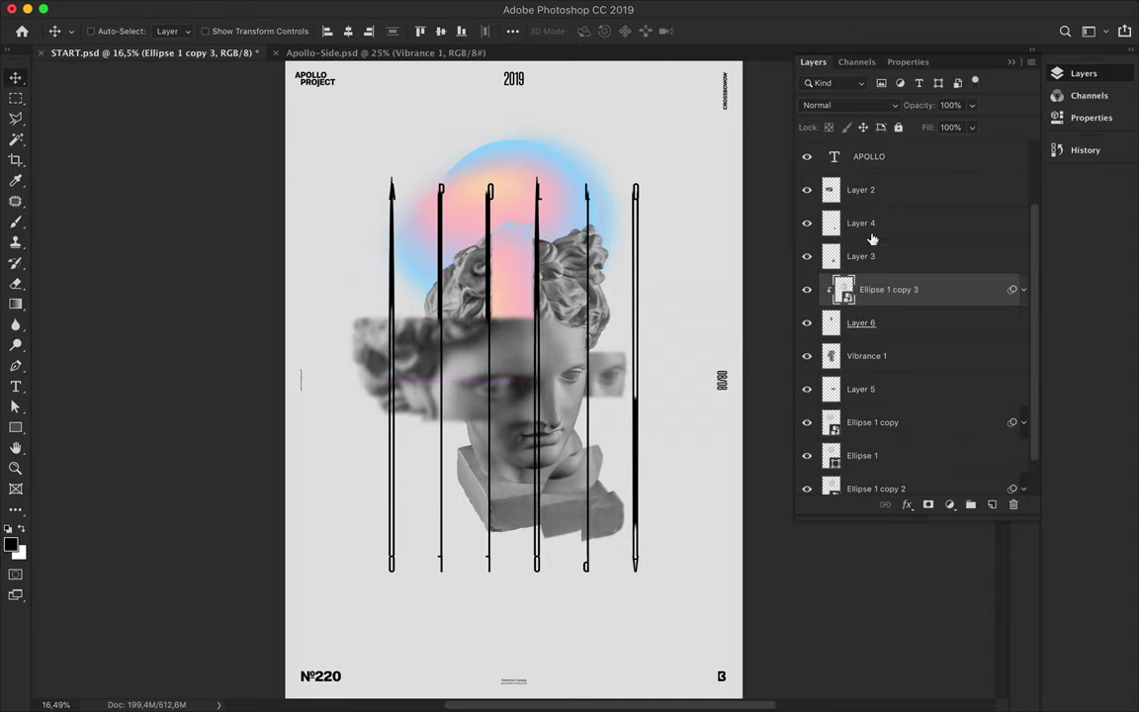
pyautogui.click(848, 104)
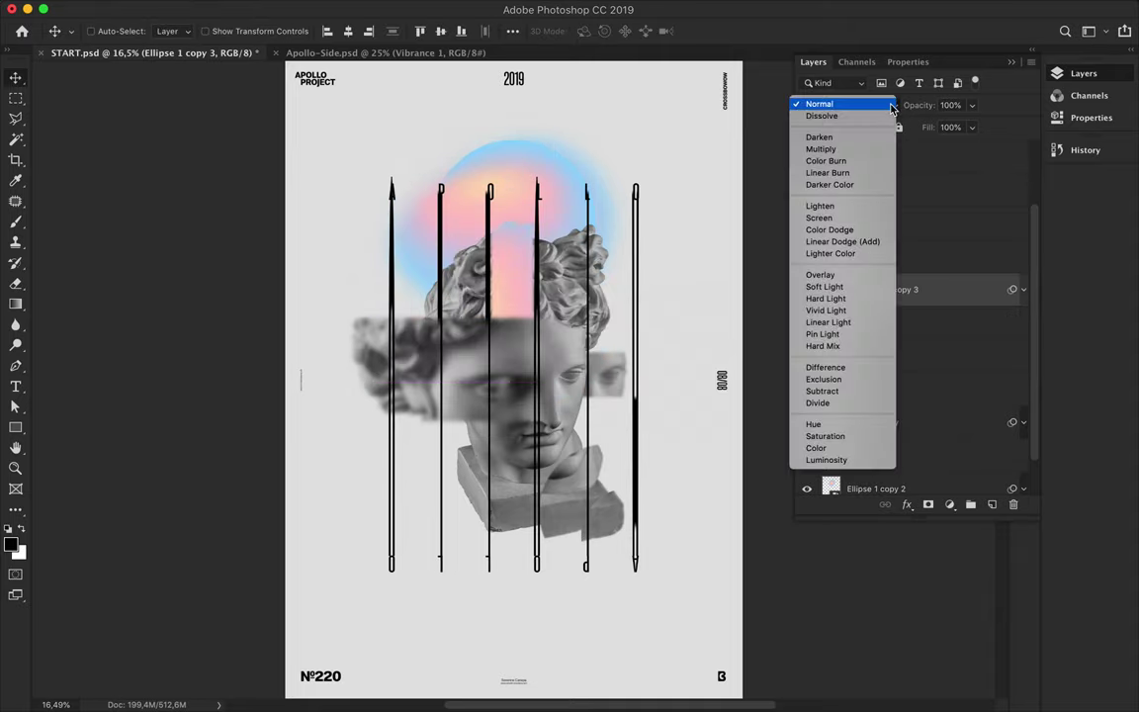
pyautogui.click(828, 298)
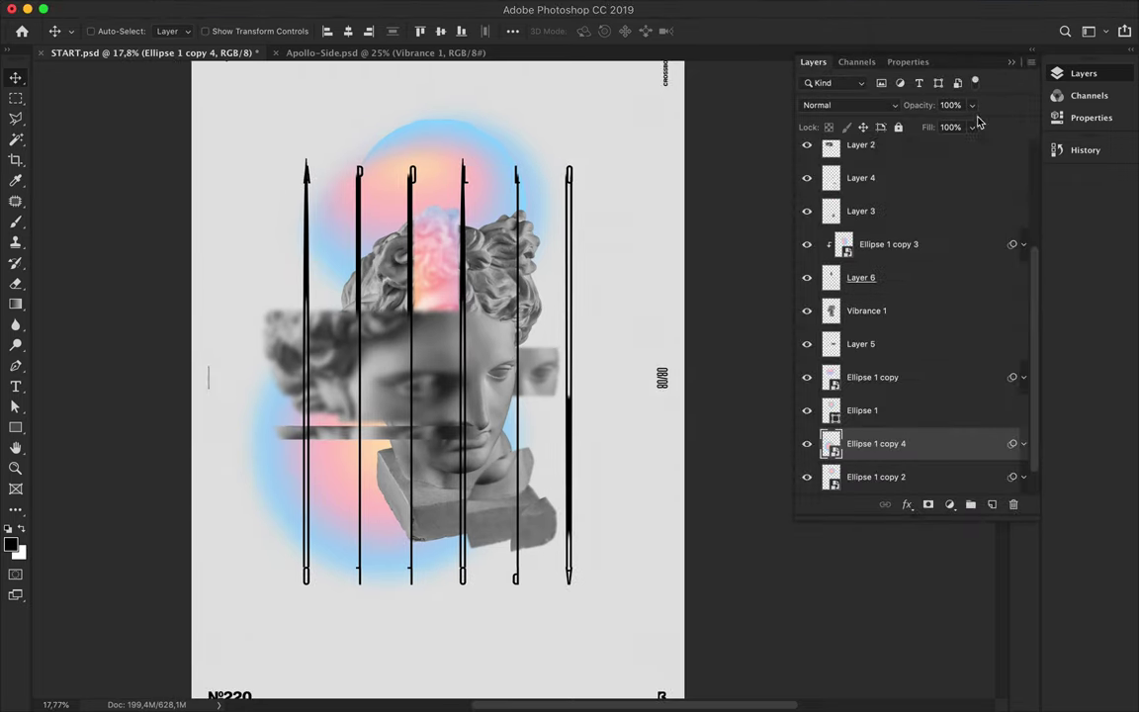
pyautogui.hotkey('ctrl', 'shift', 'alt', 'n')
# Clip Ellipse 1 copy 4 to Layer 7 in Hard Light and tuck the pair below Vibrance 1.
pyautogui.scroll(-2, 994, 244)
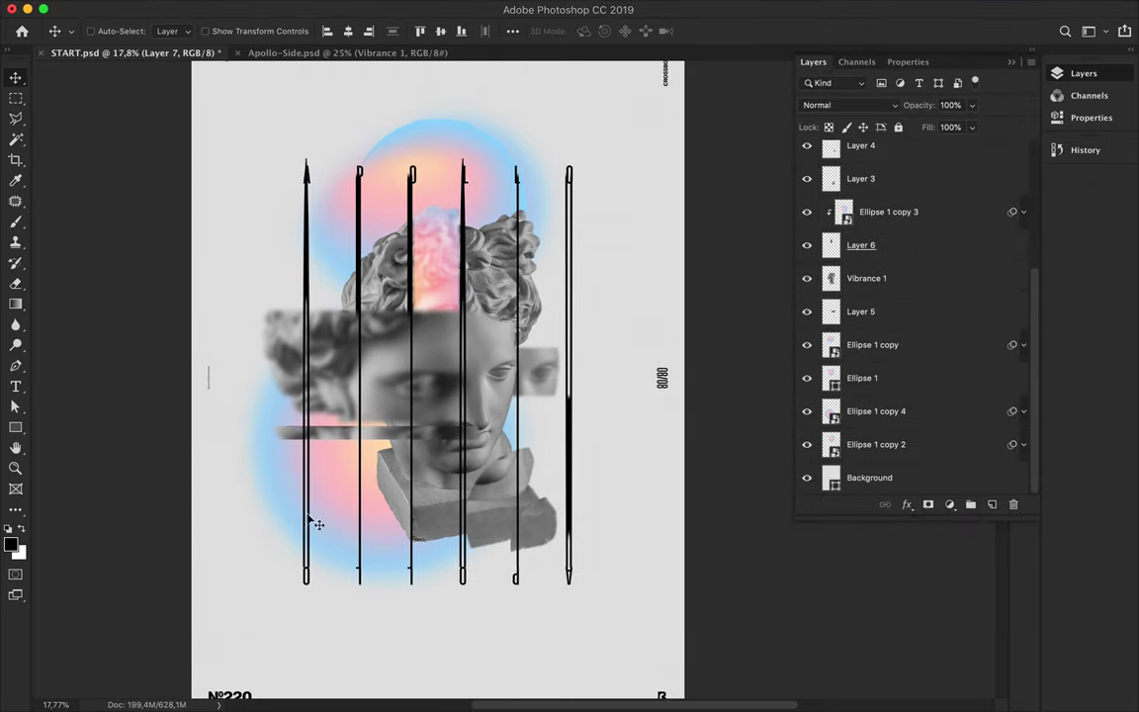
pyautogui.moveTo(926, 405); pyautogui.dragTo(870, 295)
pyautogui.keyDown('alt'); pyautogui.click(870, 293); pyautogui.keyUp('alt')
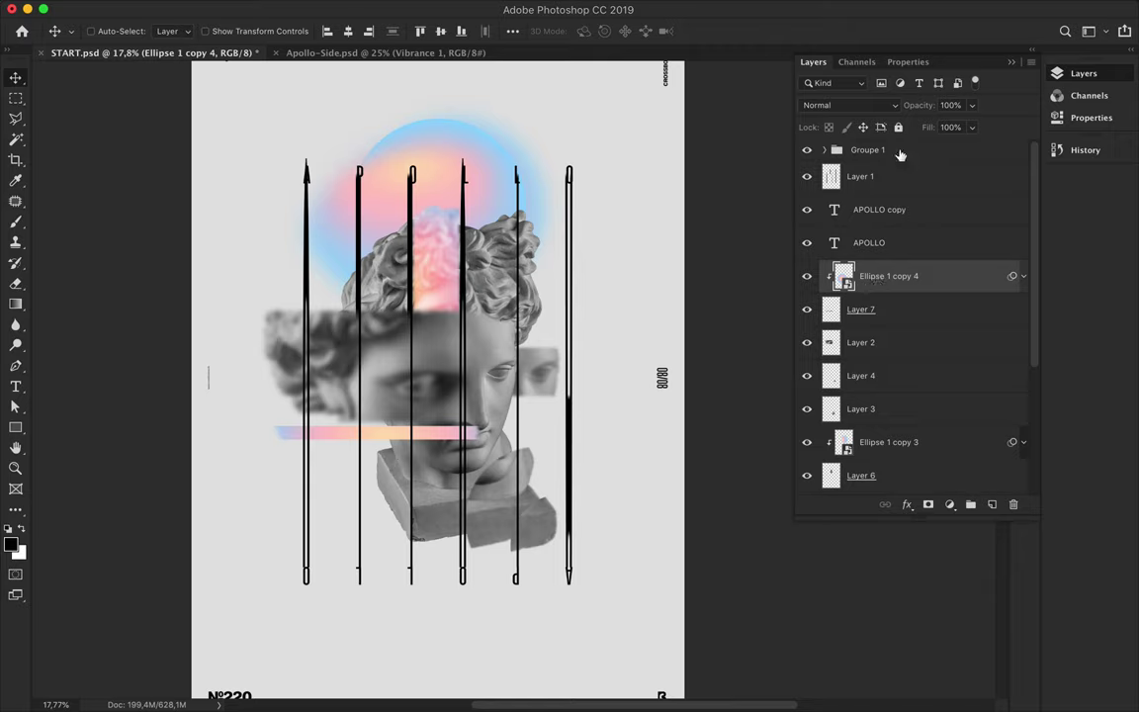
pyautogui.click(849, 105)
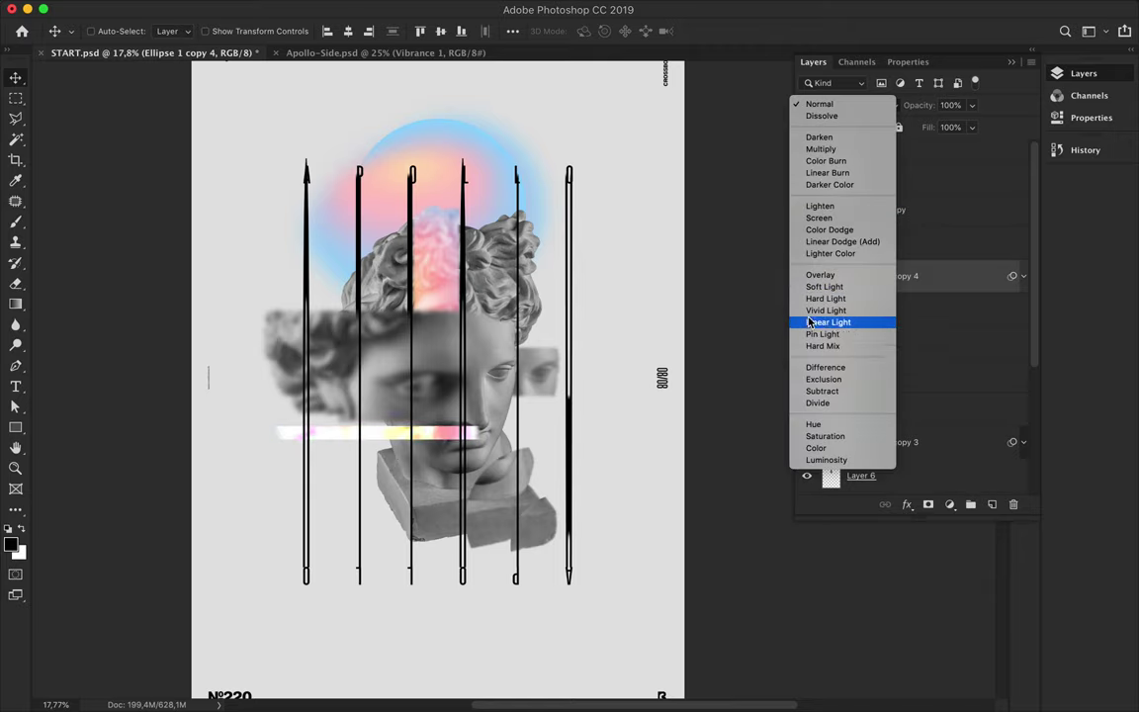
pyautogui.click(826, 298)
pyautogui.moveTo(433, 443); pyautogui.dragTo(433, 428)
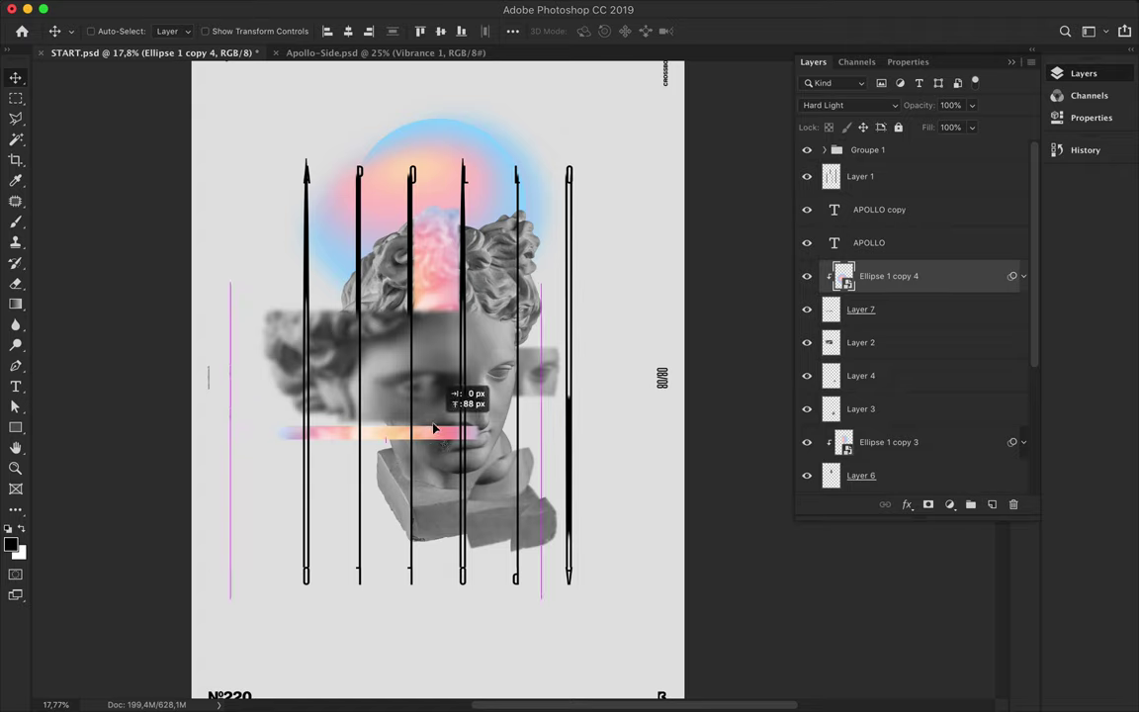
pyautogui.moveTo(895, 310); pyautogui.dragTo(893, 433)
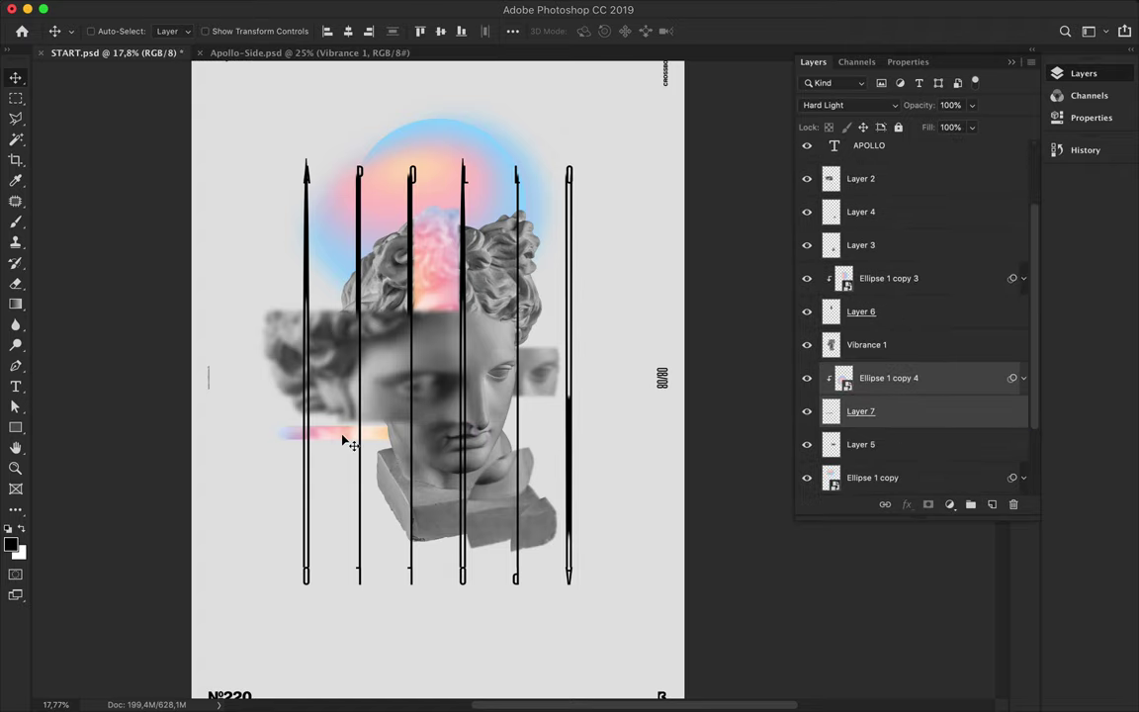
pyautogui.scroll(-3, 895, 297)
pyautogui.click(894, 407)
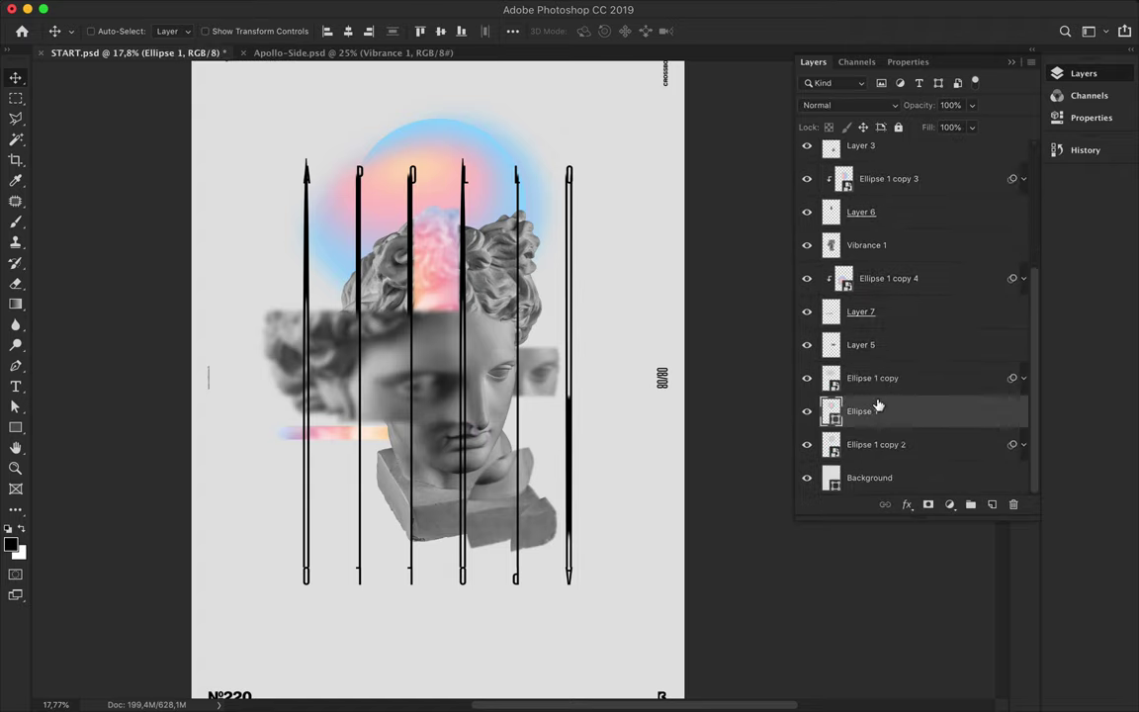
# Duplicate Ellipse 1 below the bust and apply Gaussian Blur as a smart object.
pyautogui.moveTo(465, 114); pyautogui.dragTo(467, 478)
pyautogui.hotkey('ctrl', 'j')
pyautogui.click(391, 8)
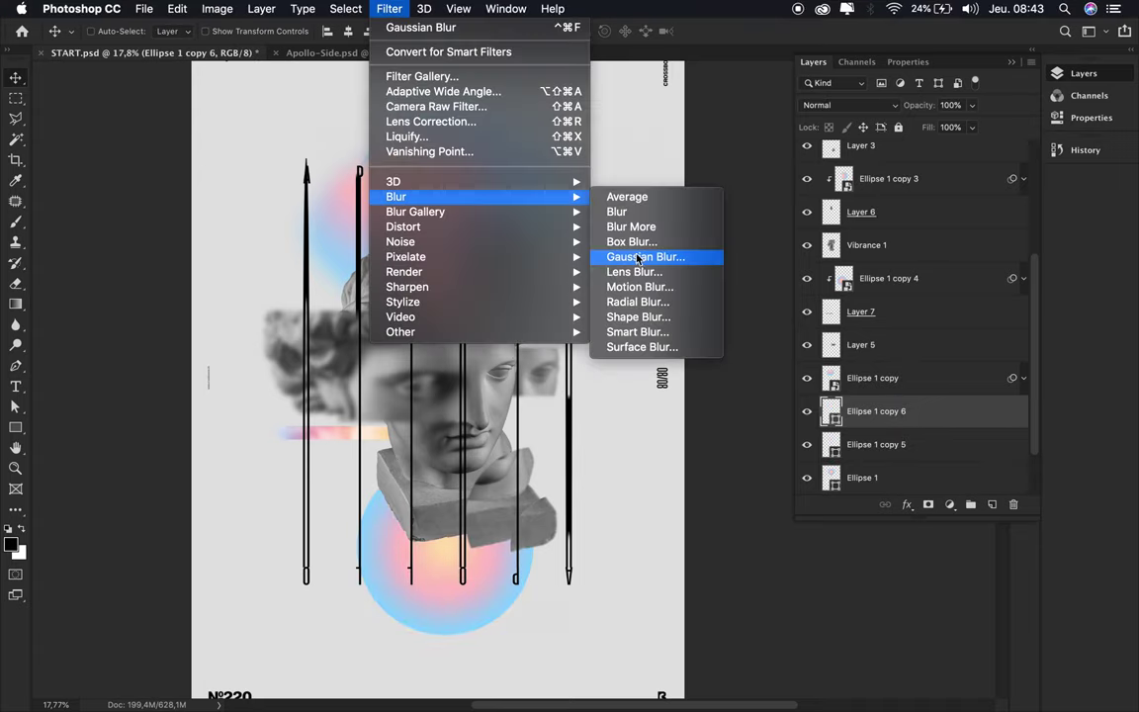
pyautogui.click(649, 254)
pyautogui.click(655, 247)
pyautogui.click(678, 246)
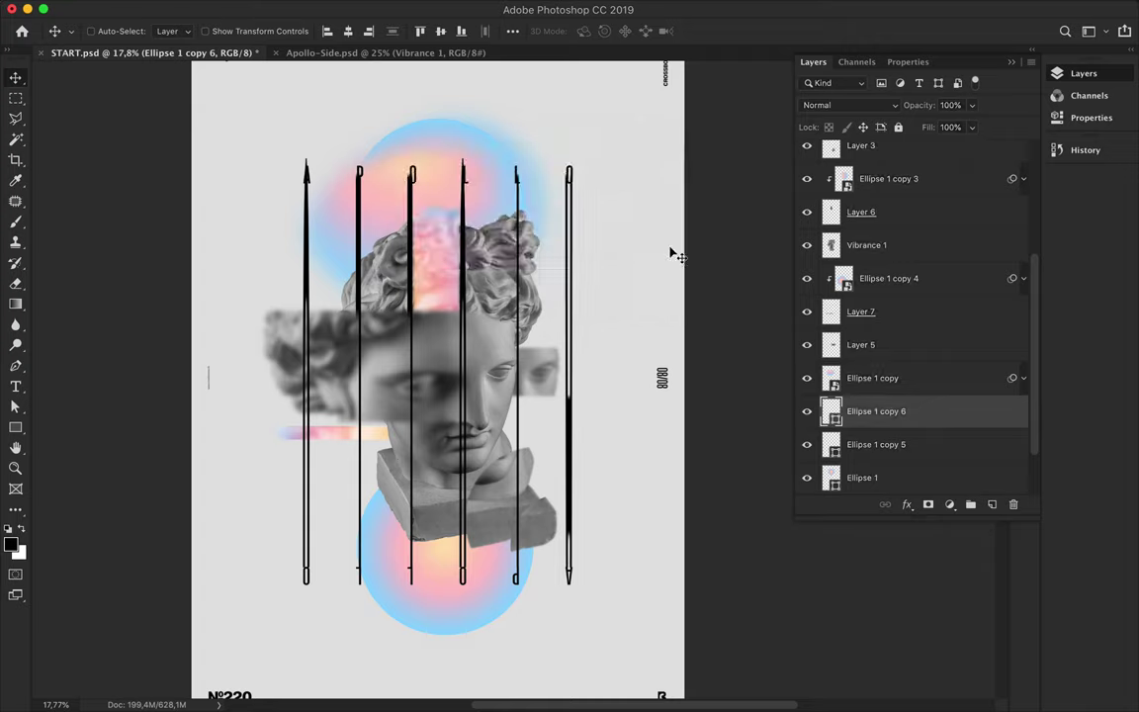
pyautogui.click(576, 687)
pyautogui.click(168, 7)
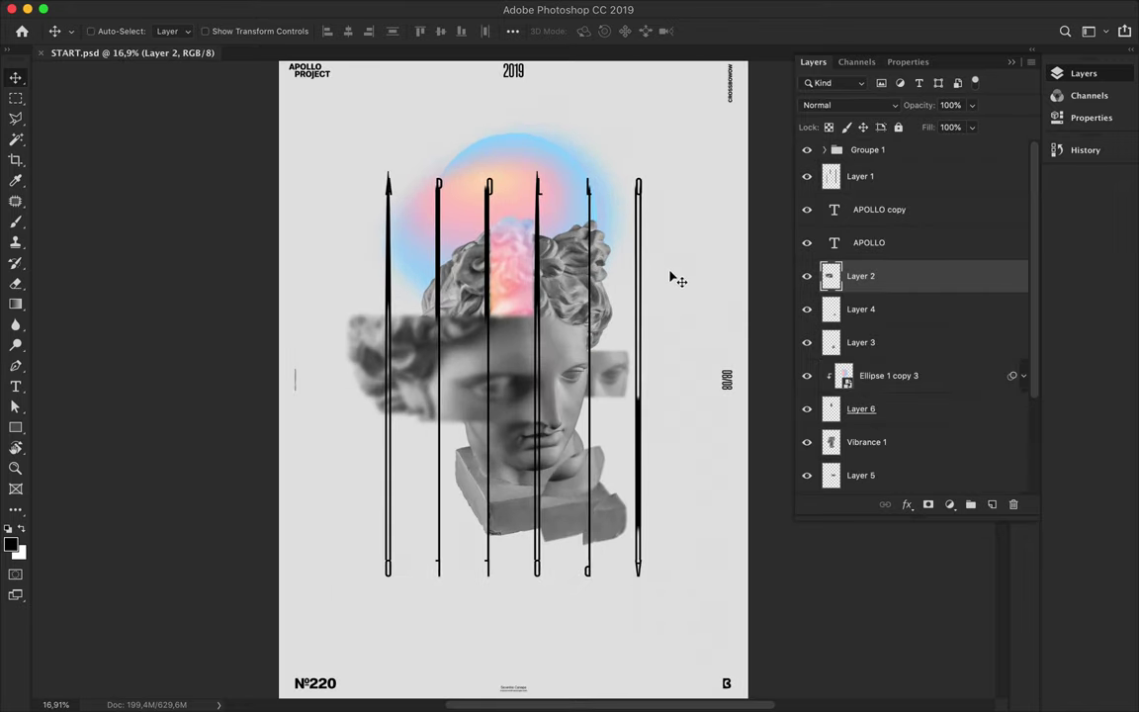
# Duplicate the blurred Layer 2 head fragment lower down over the face.
pyautogui.scroll(-2, 672, 279)
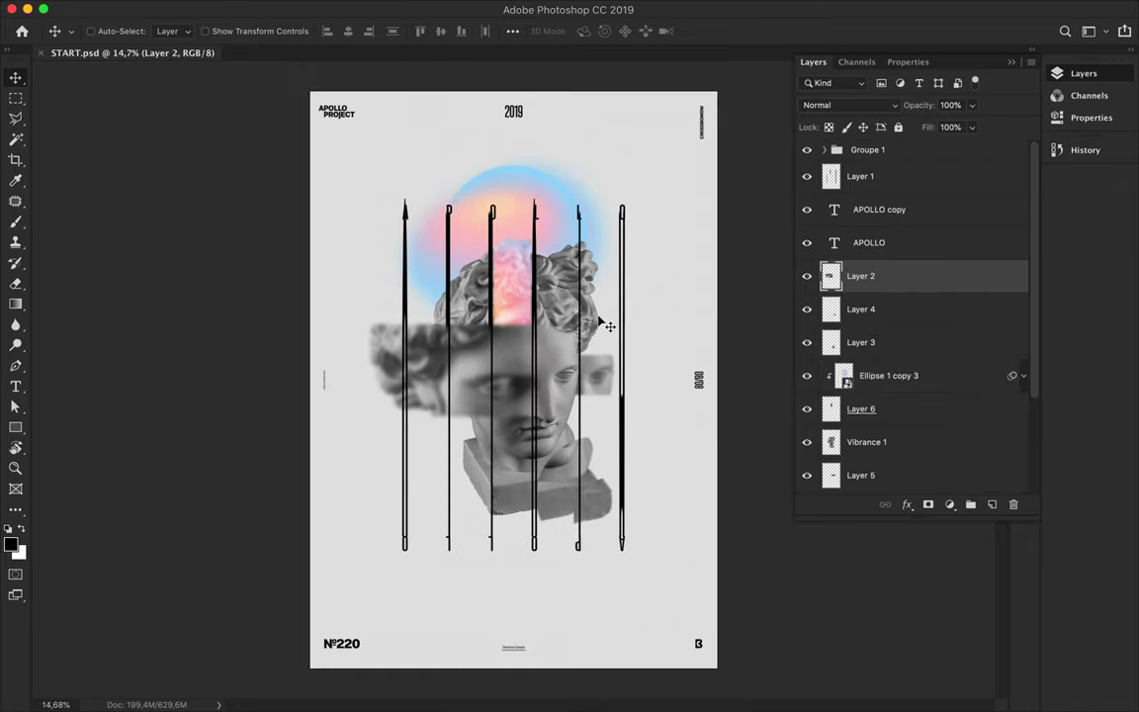
pyautogui.keyDown('ctrl'); pyautogui.click(516, 210); pyautogui.keyUp('ctrl')
pyautogui.moveTo(516, 210); pyautogui.dragTo(514, 610)
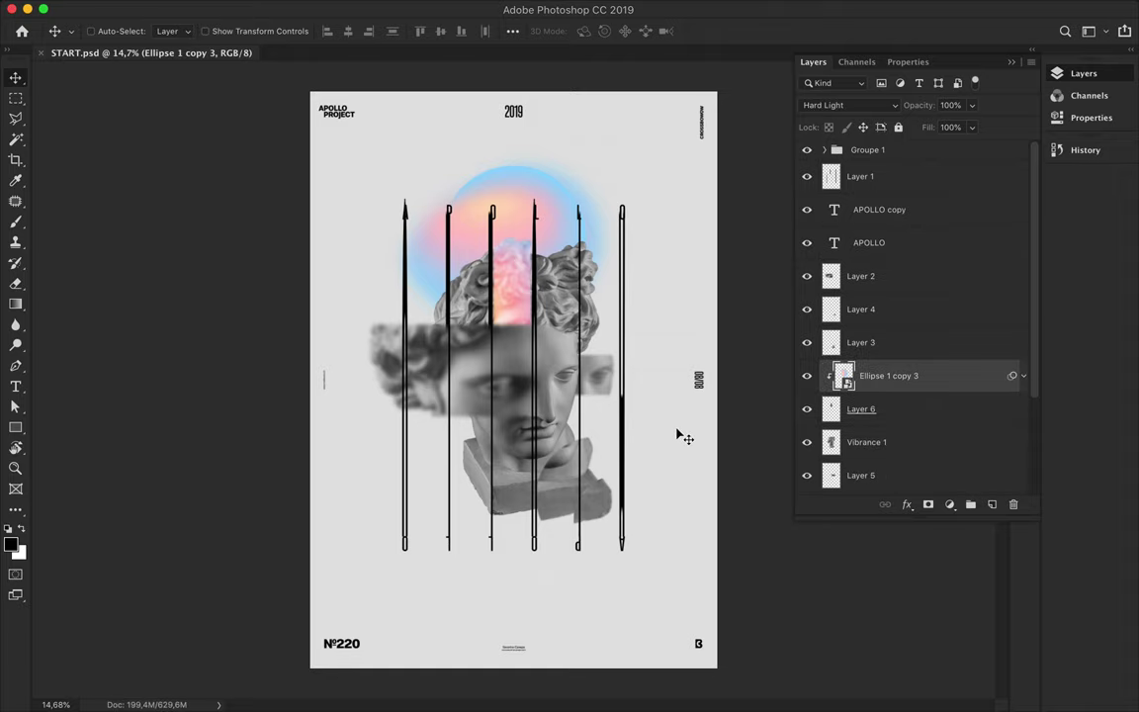
pyautogui.moveTo(380, 323); pyautogui.dragTo(381, 406)
# Trim the copy to a thin horizontal strip and duplicate the gradient down-left.
pyautogui.press('m')
pyautogui.moveTo(350, 469); pyautogui.dragTo(602, 483)
pyautogui.hotkey('ctrl', 'shift', 'i')
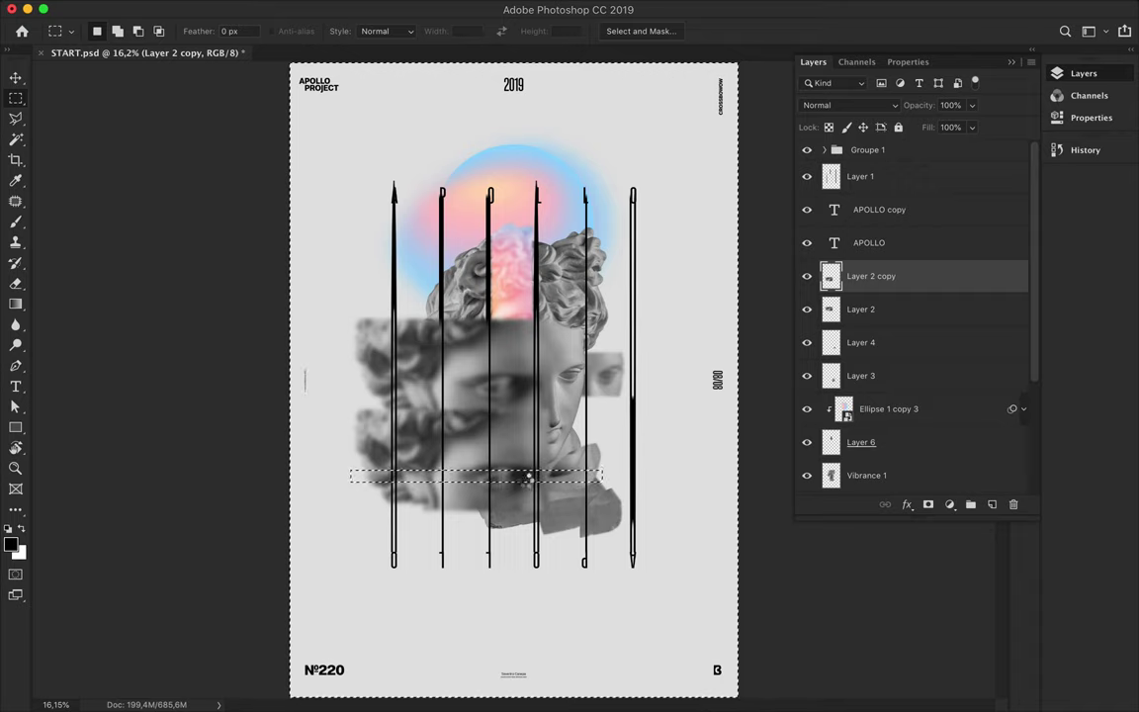
pyautogui.press('Delete')
pyautogui.hotkey('ctrl', 'd')
pyautogui.press('v')
pyautogui.moveTo(467, 234); pyautogui.dragTo(396, 481)
# Enlarge the new gradient copy, move it just below the APOLLO text, and change its blend mode.
pyautogui.hotkey('ctrl', 't')
pyautogui.press('Return')
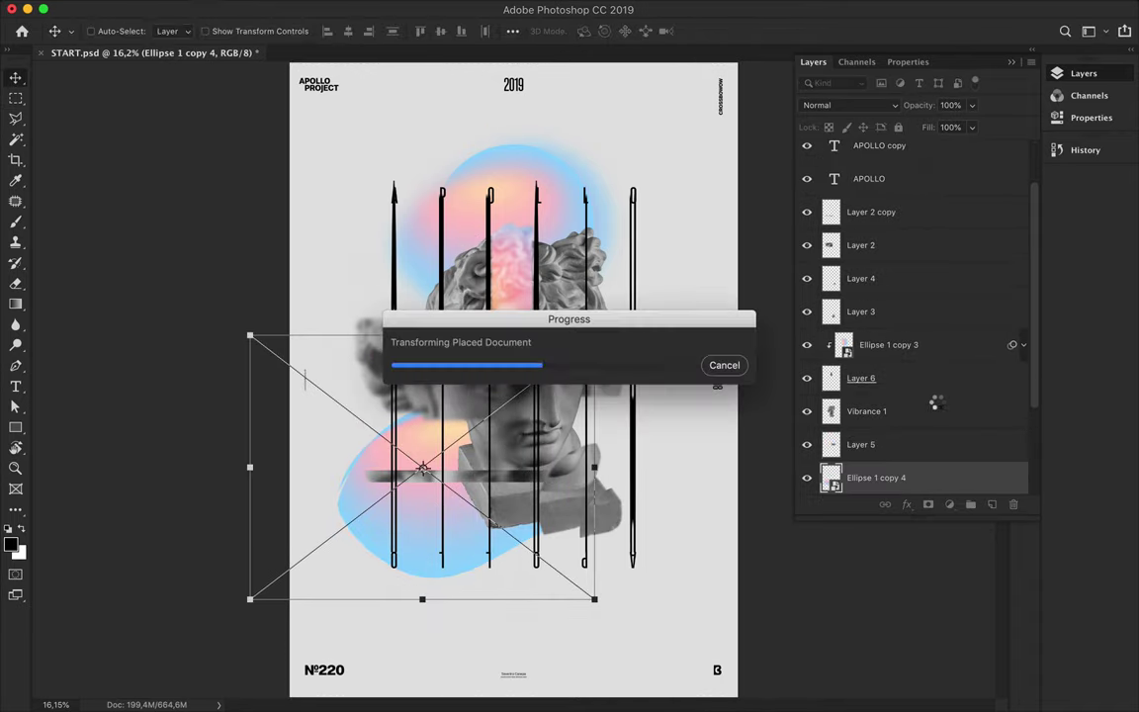
pyautogui.click(424, 425)
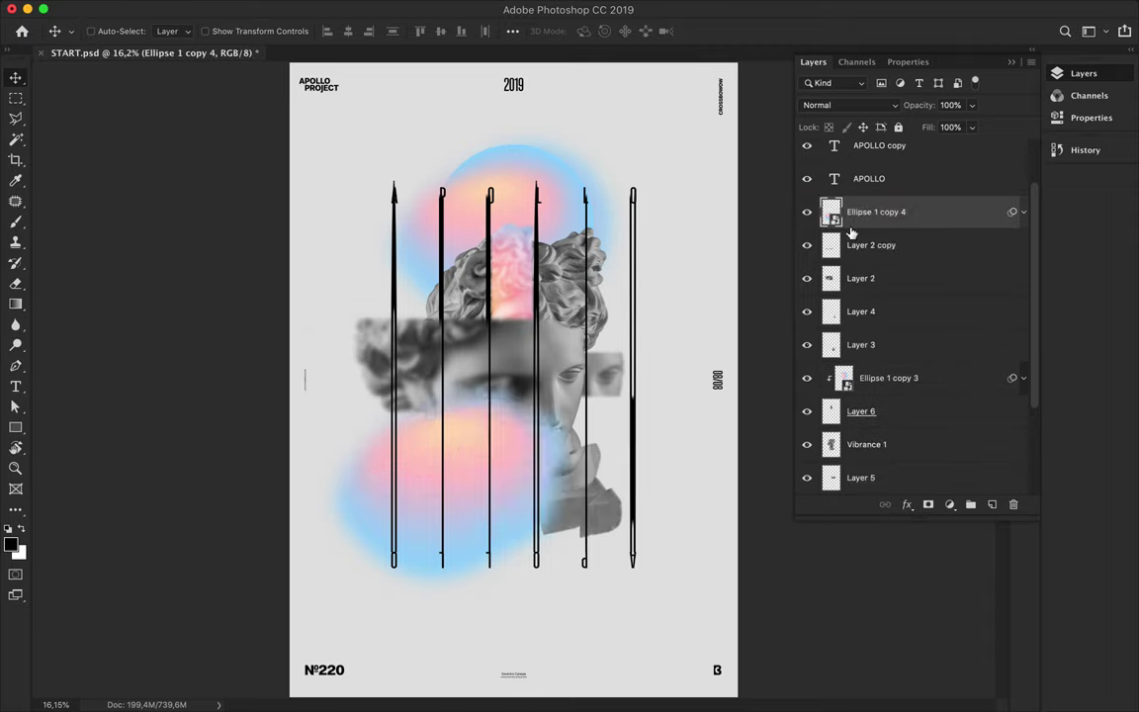
pyautogui.moveTo(871, 480); pyautogui.dragTo(856, 220)
pyautogui.click(852, 104)
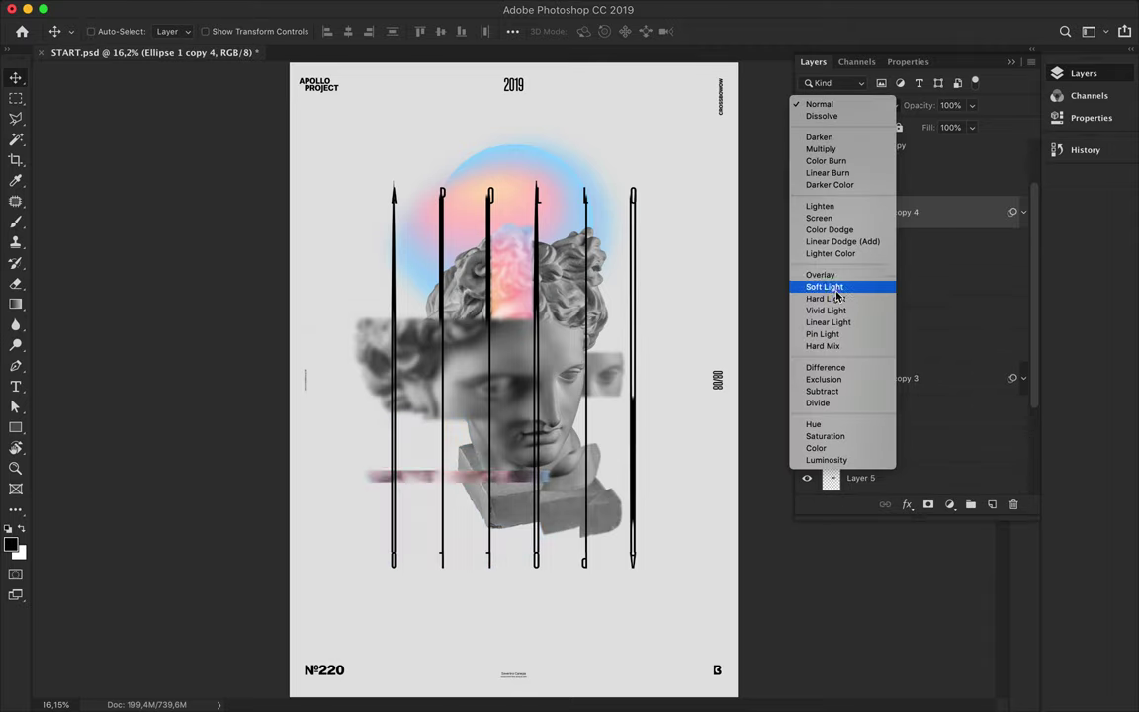
pyautogui.click(837, 298)
# Raise the pink strip, merge it with the gradient, blur it, and duplicate it down-right.
pyautogui.moveTo(509, 471); pyautogui.dragTo(499, 392)
pyautogui.hotkey('ctrl', 'e')
pyautogui.click(389, 7)
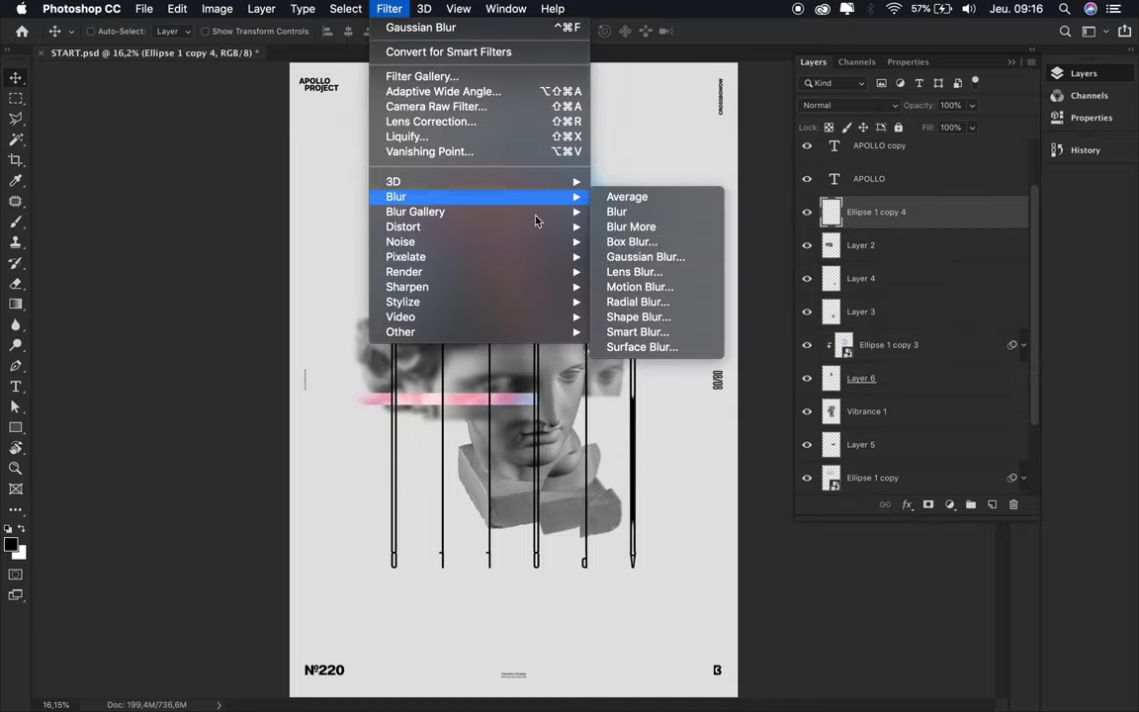
pyautogui.click(707, 285)
pyautogui.press('Return')
pyautogui.moveTo(506, 399)
pyautogui.keyDown('alt'); pyautogui.mouseDown()
pyautogui.moveTo(596, 438)
pyautogui.moveTo(534, 423)
pyautogui.mouseUp(); pyautogui.keyUp('alt')
pyautogui.scroll(3, 534, 423)
pyautogui.scroll(-3, 515, 395)
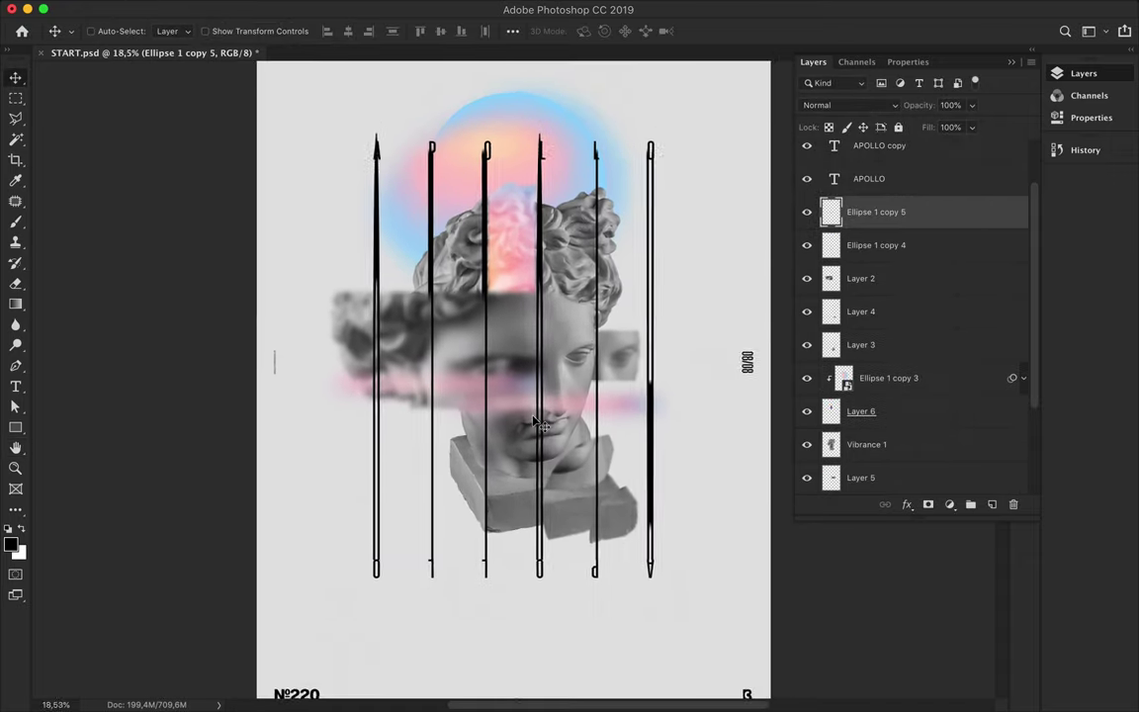
# Copy part of the left head fragment to a new layer, restack it lower, and move it up-right.
pyautogui.keyDown('ctrl'); pyautogui.click(450, 353); pyautogui.keyUp('ctrl')
pyautogui.press('m')
pyautogui.moveTo(346, 280)
pyautogui.mouseDown()
pyautogui.moveTo(450, 329)
pyautogui.moveTo(450, 319)
pyautogui.mouseUp()
pyautogui.hotkey('ctrl', 'j')
pyautogui.moveTo(880, 278)
pyautogui.mouseDown()
pyautogui.moveTo(920, 326)
pyautogui.moveTo(894, 453)
pyautogui.mouseUp()
pyautogui.moveTo(398, 309); pyautogui.dragTo(460, 282)
# Duplicate Layer 1's stretched APOLLO letter lines as Layer 1 copy.
pyautogui.scroll(-1, 600, 315)
pyautogui.scroll(2, 600, 314)
pyautogui.scroll(1, 605, 309)
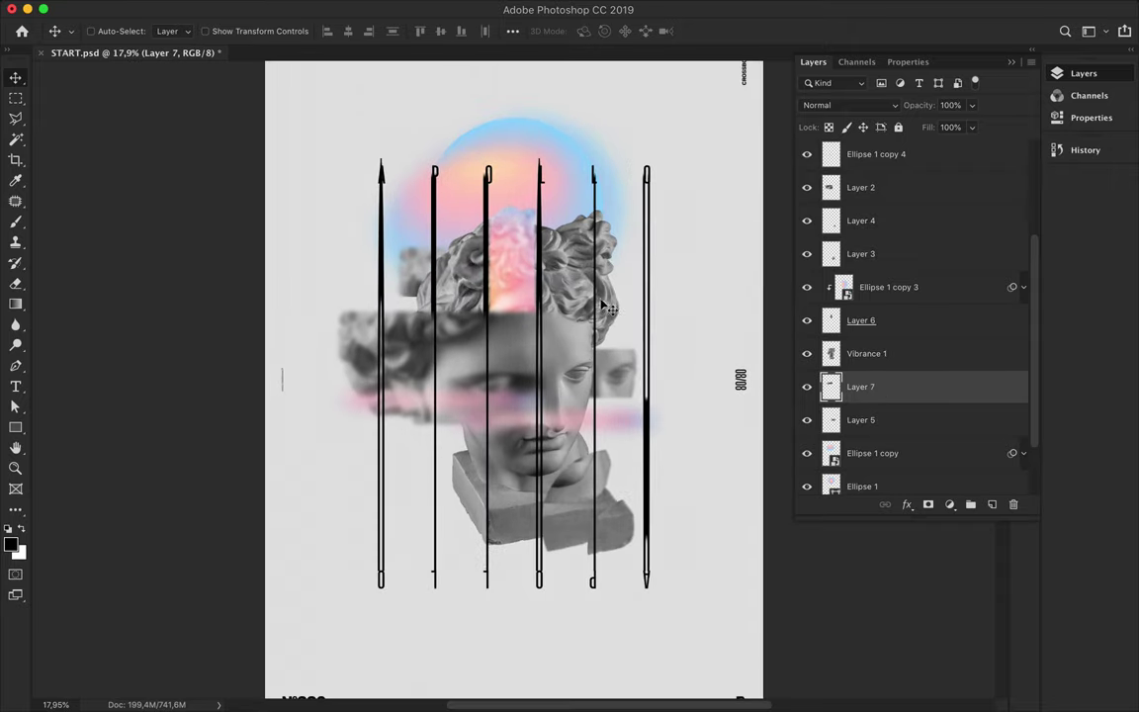
pyautogui.scroll(-1, 578, 137)
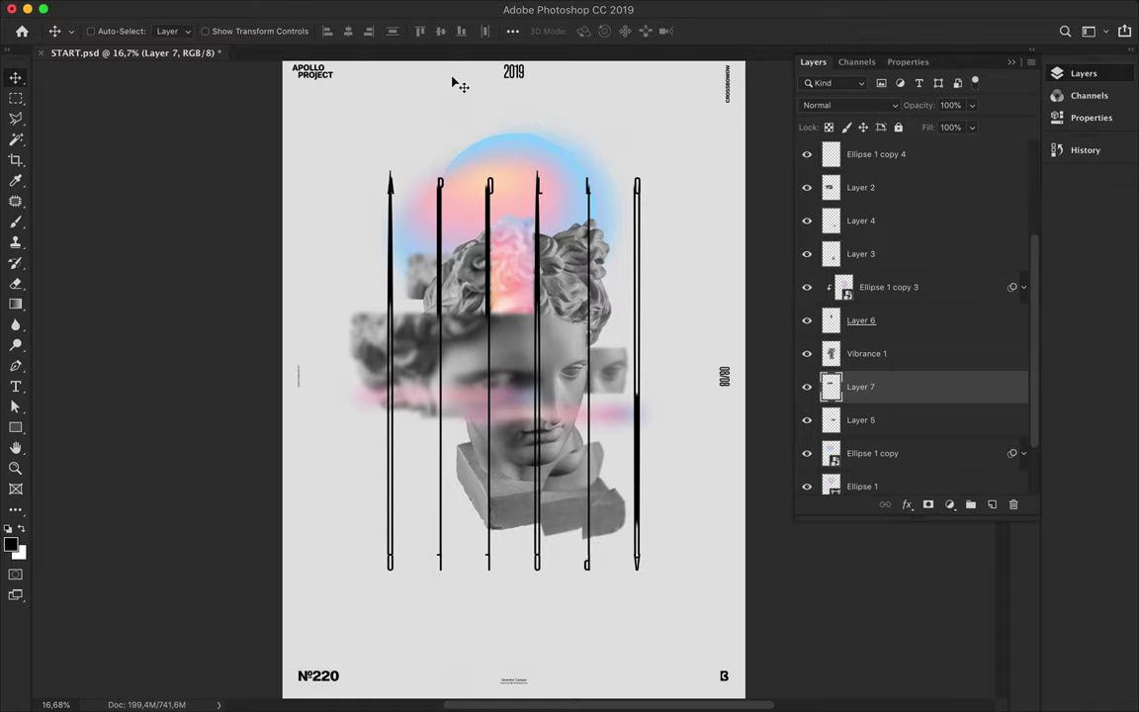
pyautogui.scroll(-1, 460, 84)
pyautogui.scroll(-2, 458, 109)
pyautogui.scroll(2, 472, 241)
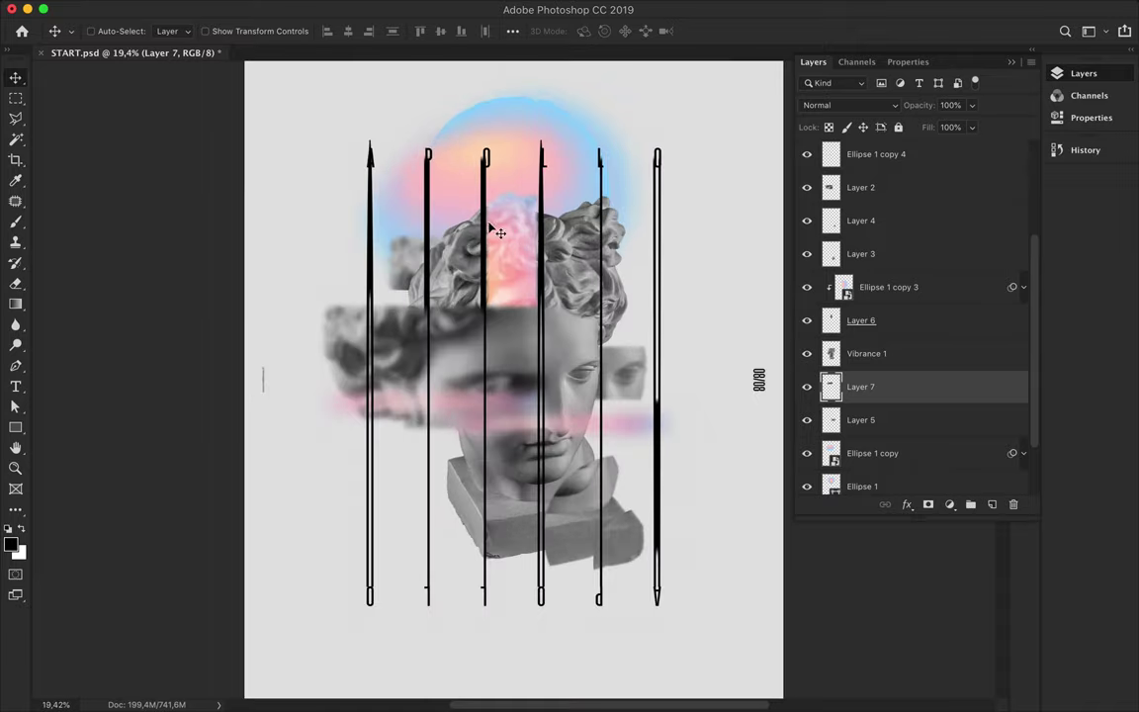
pyautogui.scroll(5, 885, 247)
pyautogui.moveTo(885, 157)
pyautogui.mouseDown()
pyautogui.moveTo(885, 339)
pyautogui.moveTo(860, 457)
pyautogui.mouseUp()
# Apply a 50° Twirl to Layer 1 copy and lower its fill to 26%.
pyautogui.click(390, 9)
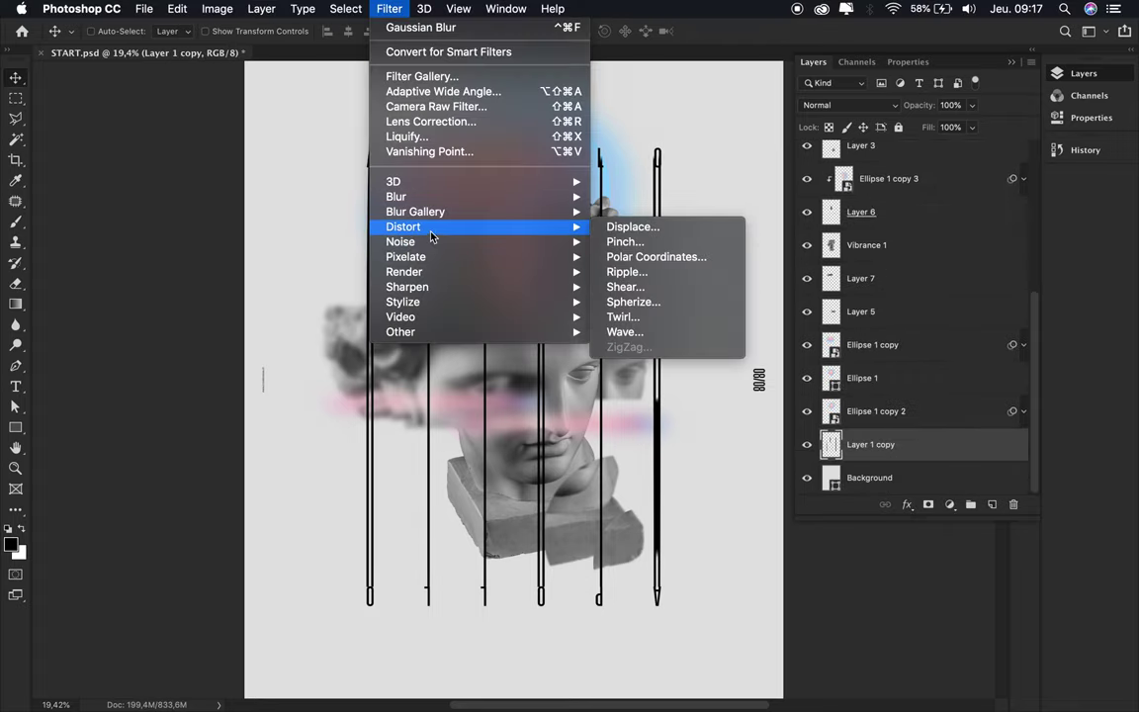
pyautogui.click(630, 310)
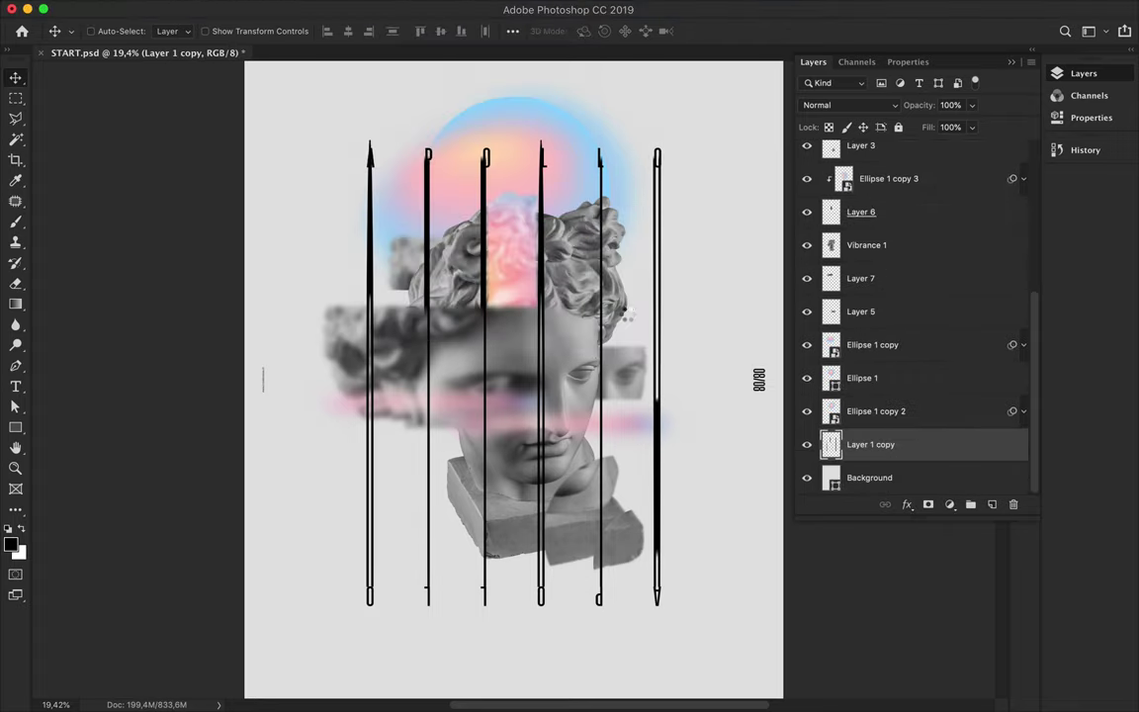
pyautogui.click(375, 341)
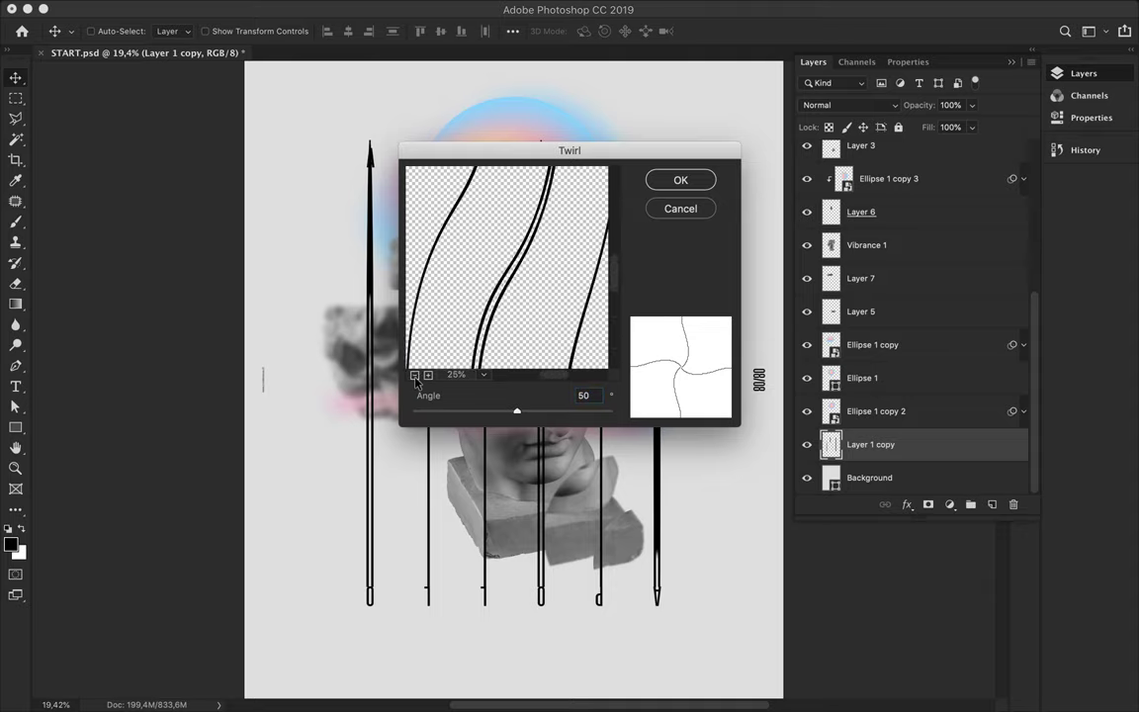
pyautogui.scroll(-8, 375, 341)
pyautogui.click(680, 180)
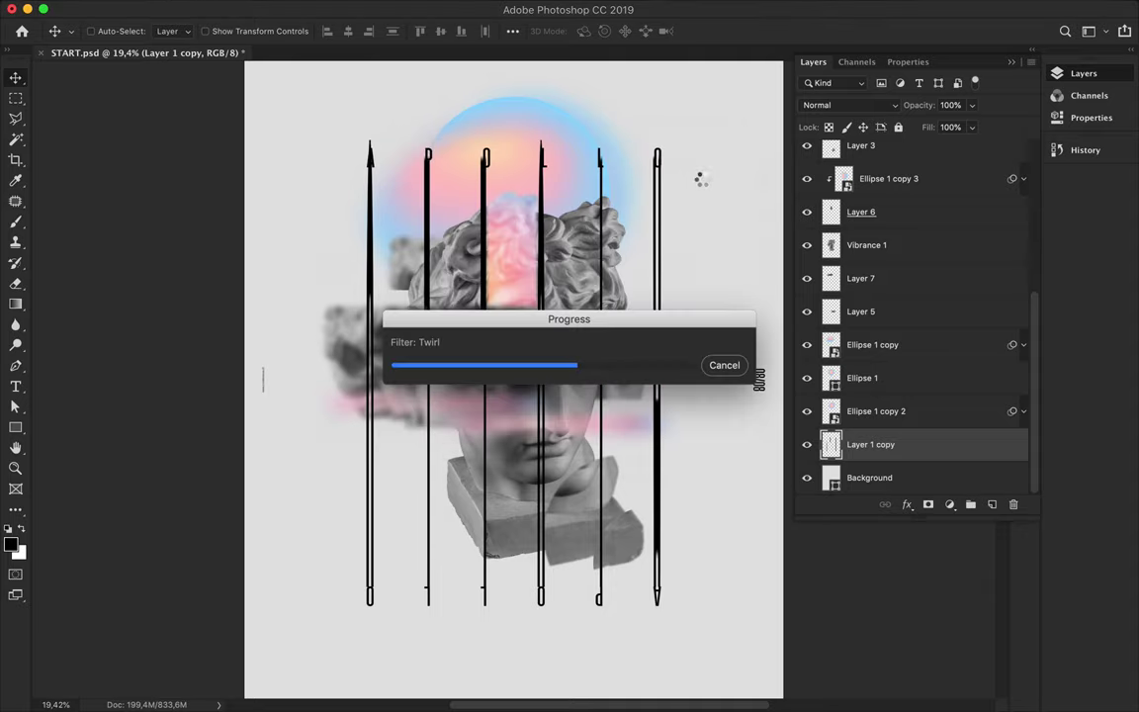
pyautogui.moveTo(971, 126); pyautogui.dragTo(918, 150)
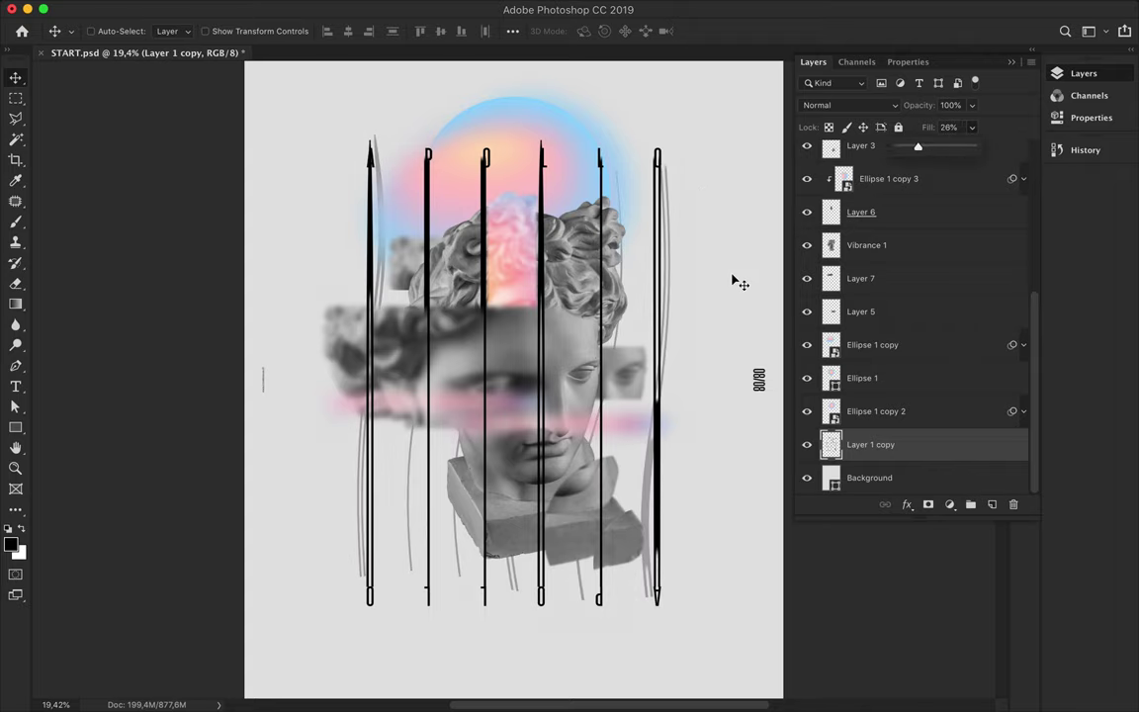
pyautogui.scroll(-1, 751, 257)
pyautogui.scroll(-1, 771, 241)
pyautogui.click(564, 168)
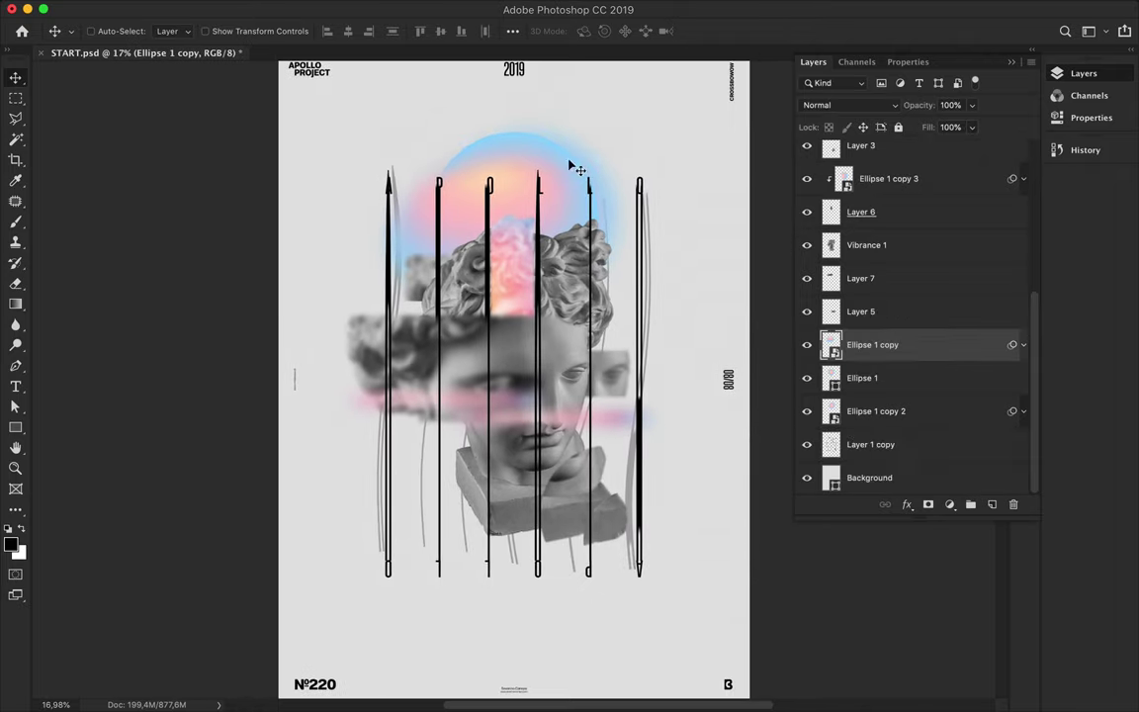
# Duplicate the Ellipse 1 copy halo and add a noise grain texture to it.
pyautogui.moveTo(869, 358); pyautogui.dragTo(885, 344)
pyautogui.click(460, 9)
pyautogui.moveTo(400, 241)
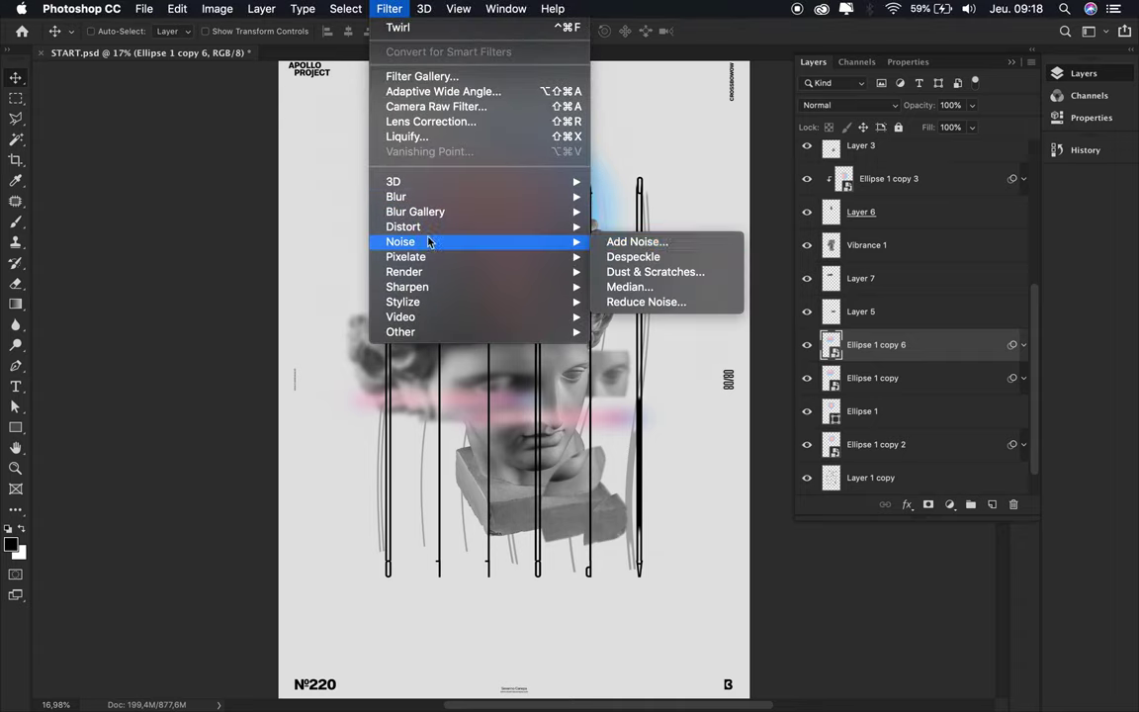
pyautogui.click(559, 241)
pyautogui.click(210, 36)
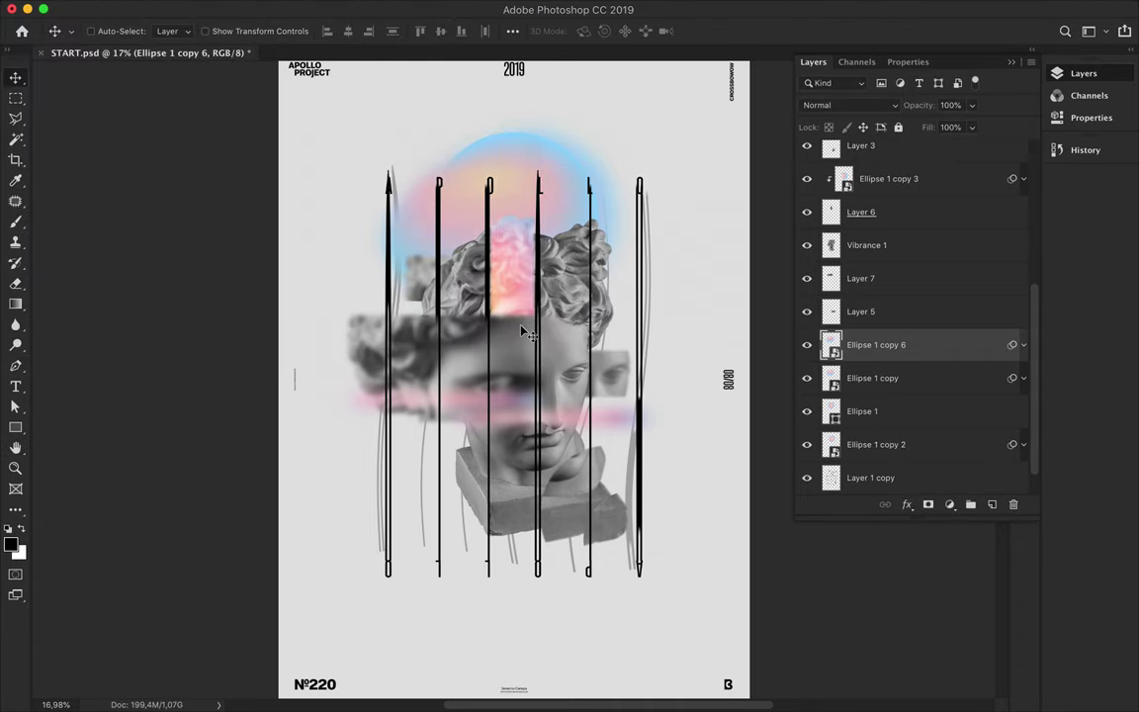
# Make Ellipse 1 copy 6 and copy 7 of the grainy halo, each at 55% fill.
pyautogui.hotkey('ctrl', 'j')
pyautogui.hotkey('ctrl', 'shift', ']')
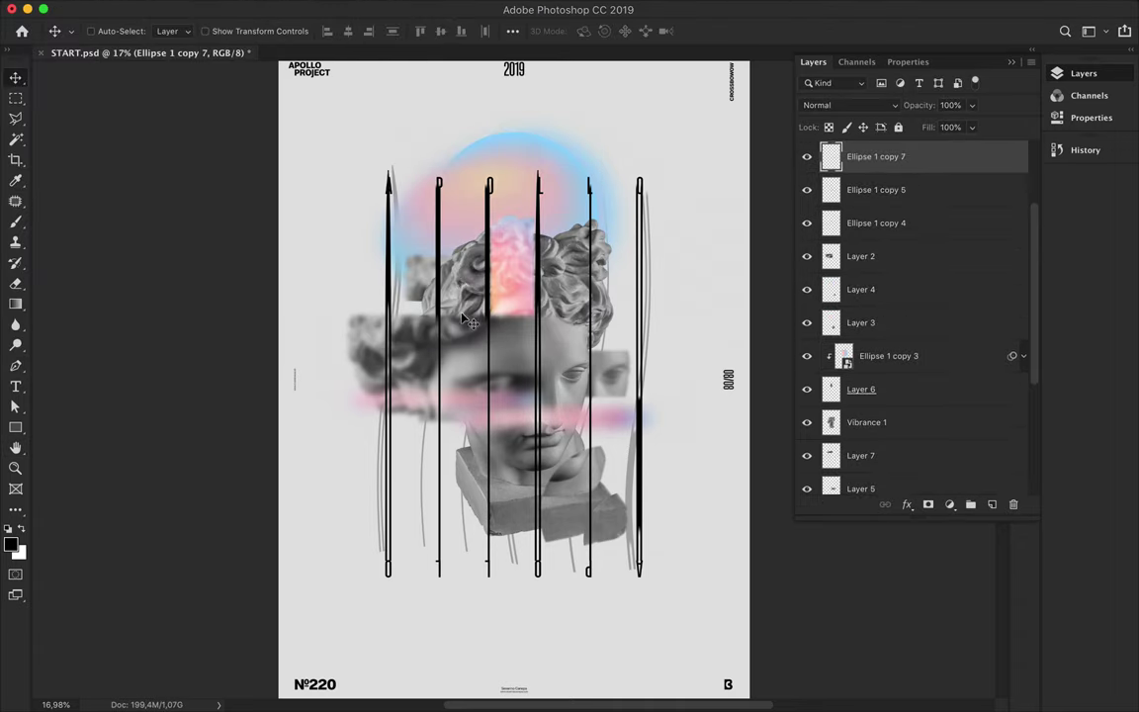
pyautogui.scroll(4, 514, 318)
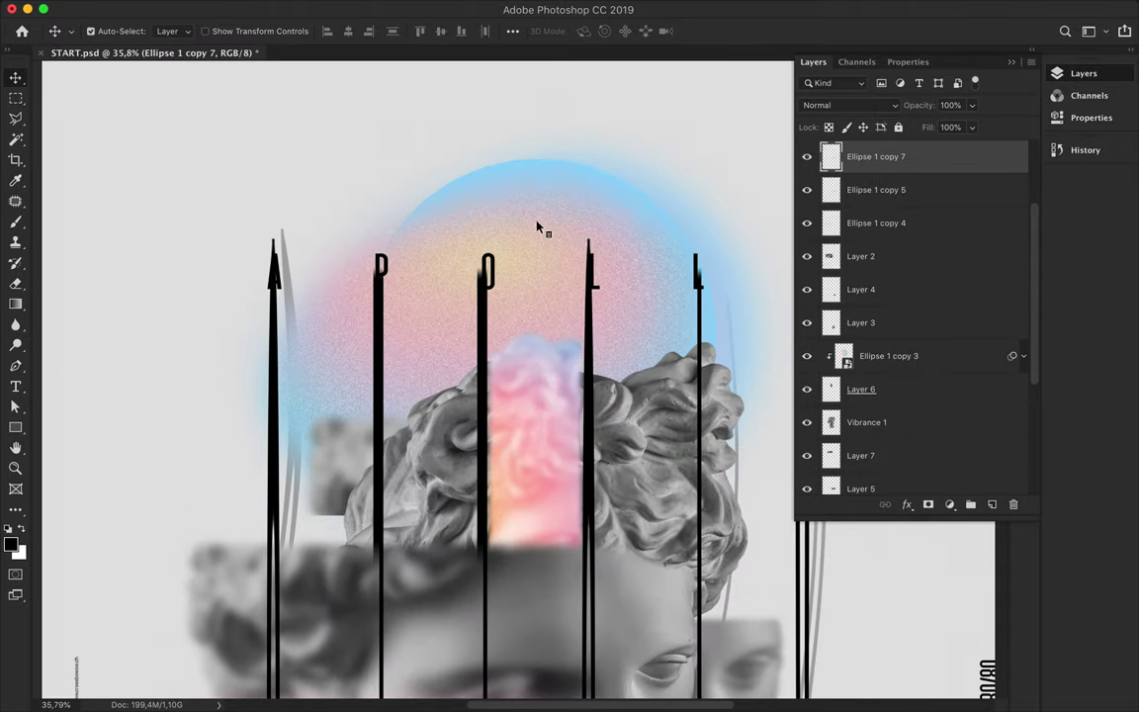
pyautogui.keyDown('ctrl'); pyautogui.click(536, 229); pyautogui.keyUp('ctrl')
pyautogui.click(971, 127)
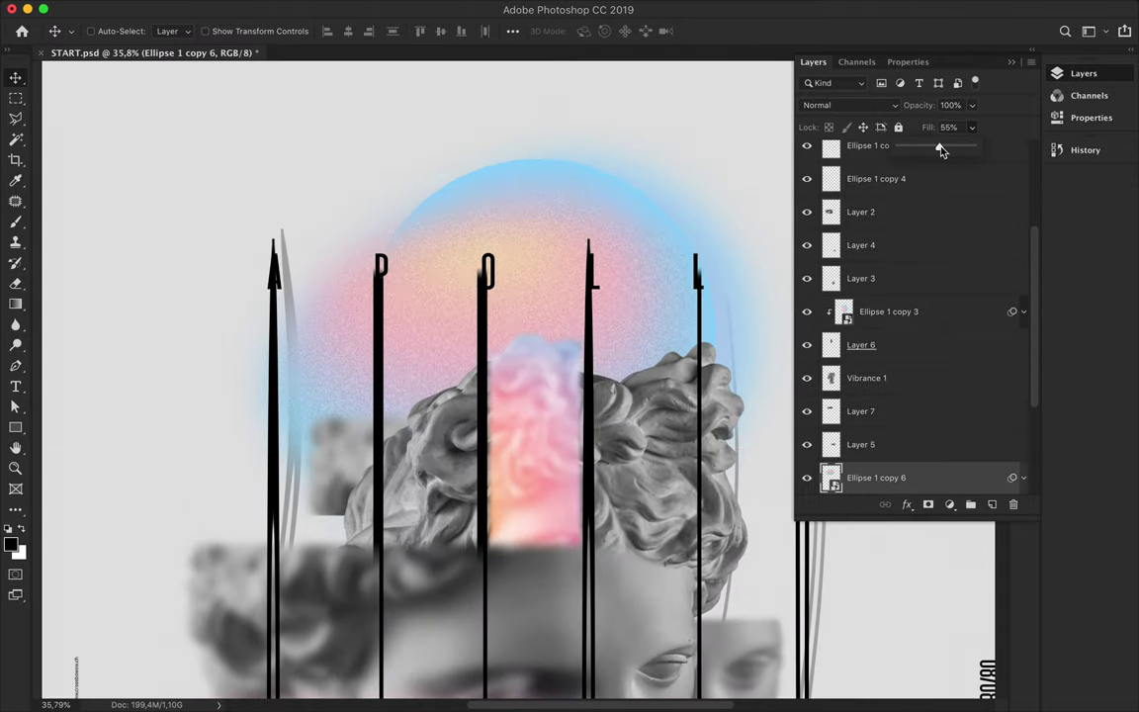
pyautogui.scroll(-5, 633, 187)
pyautogui.keyDown('ctrl'); pyautogui.click(665, 513); pyautogui.keyUp('ctrl')
pyautogui.moveTo(571, 514); pyautogui.dragTo(681, 516)
pyautogui.click(972, 126)
pyautogui.moveTo(941, 163); pyautogui.dragTo(929, 164)
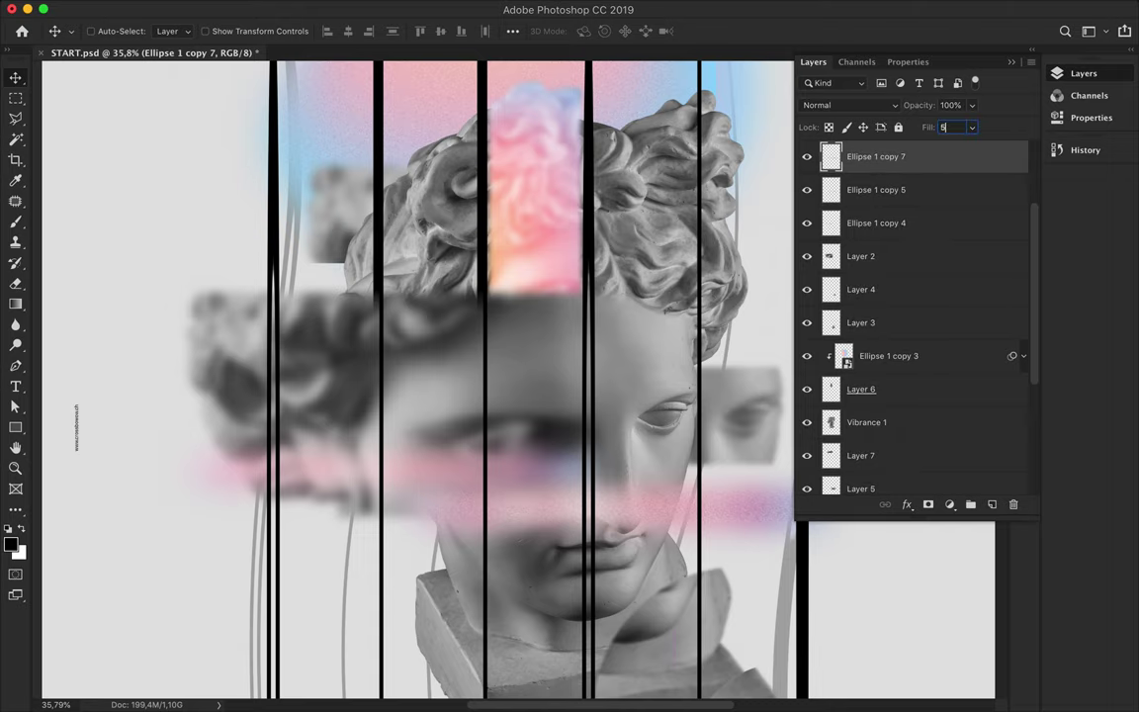
pyautogui.scroll(-2, 524, 259)
pyautogui.scroll(-5, 524, 260)
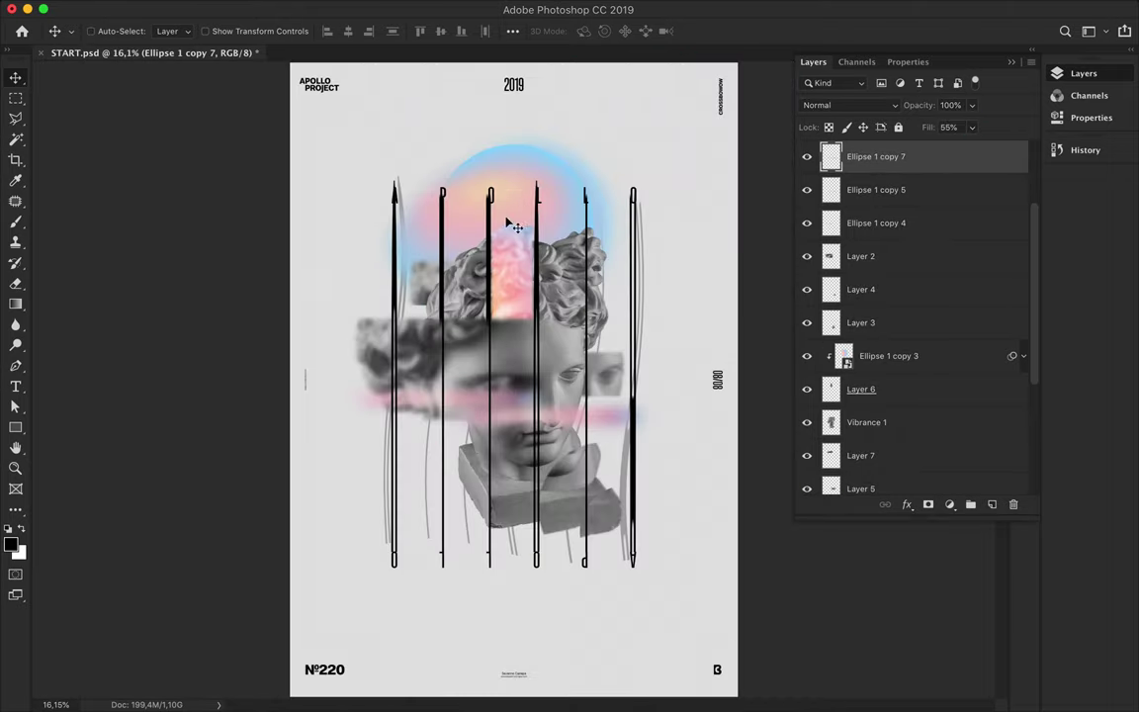
# Draw a rectangle with a pastel peach-pink-blue gradient fill over the statue base.
pyautogui.press('m')
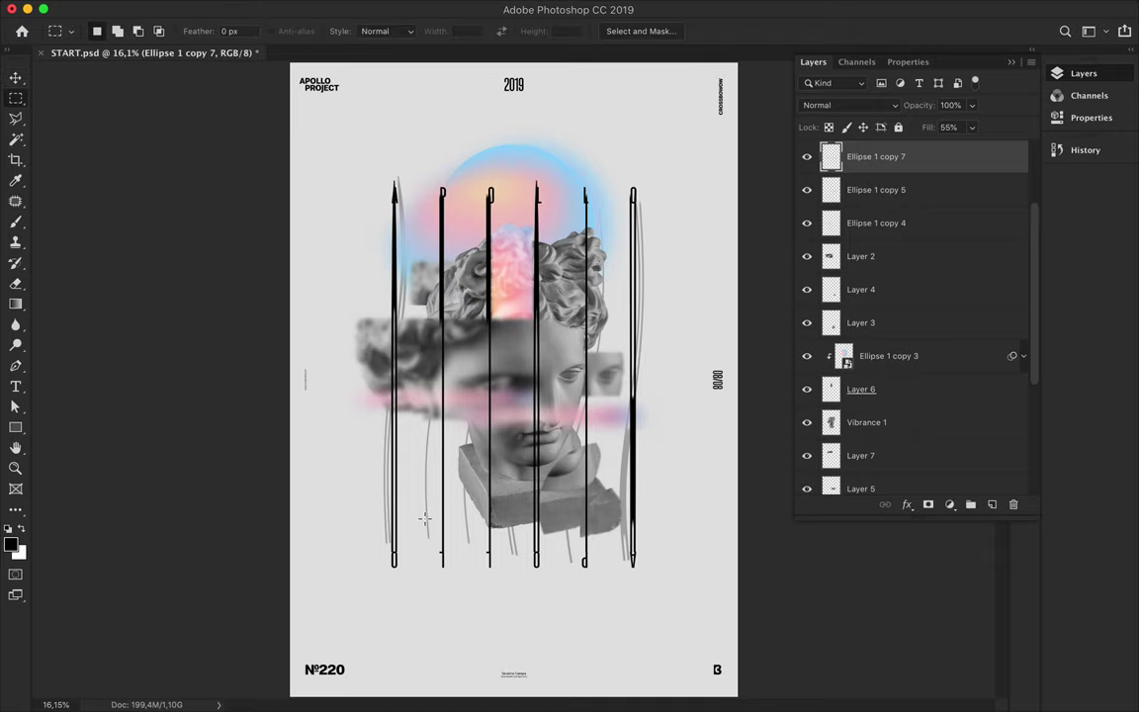
pyautogui.press('u')
pyautogui.click(175, 31)
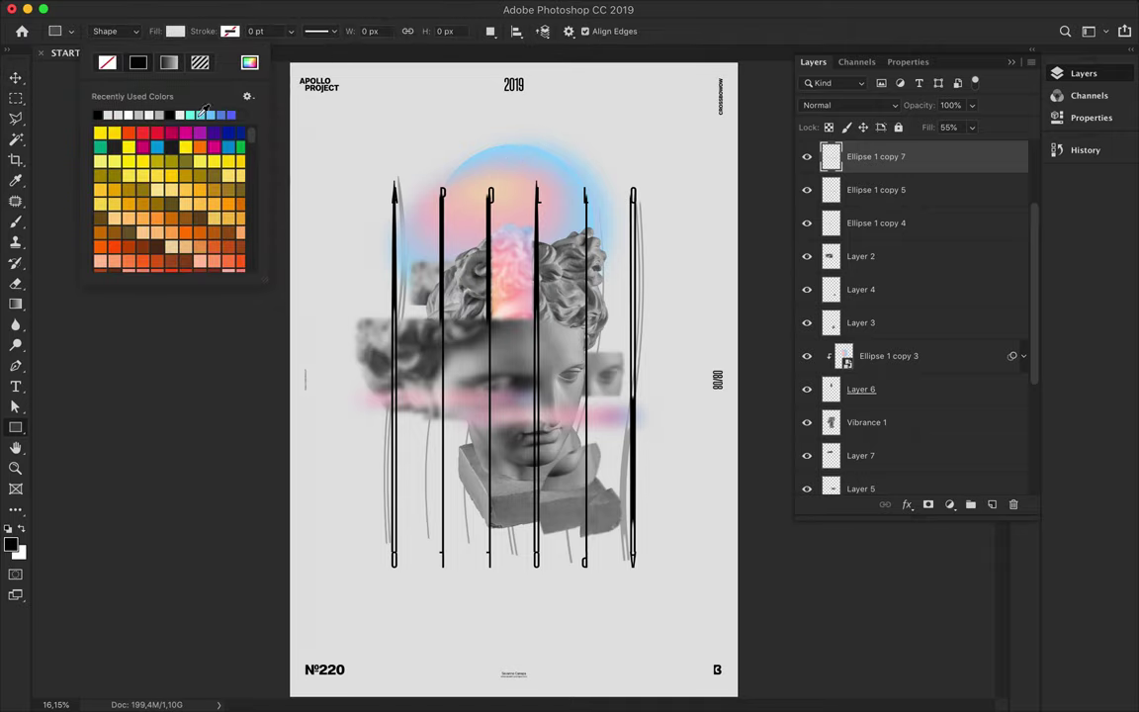
pyautogui.click(169, 63)
pyautogui.scroll(-3, 189, 128)
pyautogui.click(181, 136)
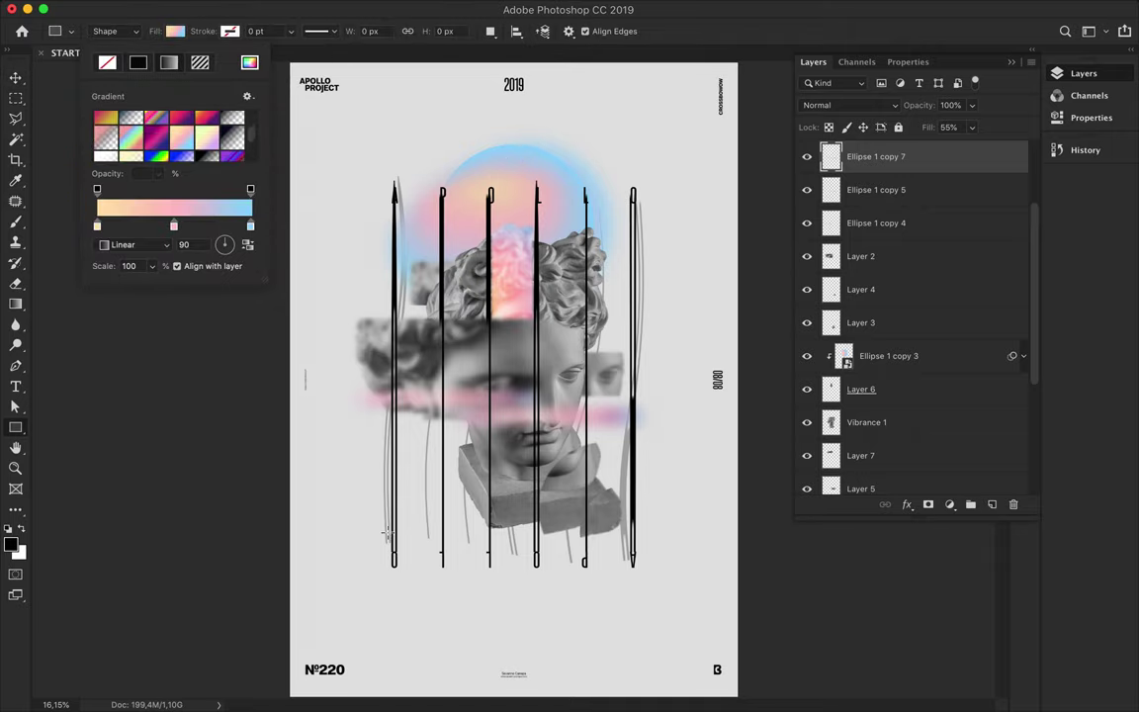
pyautogui.click(484, 511)
pyautogui.moveTo(447, 449); pyautogui.dragTo(565, 571)
# Move the gradient rectangle lower, place it below Vibrance 1, and duplicate it.
pyautogui.press('v')
pyautogui.moveTo(512, 484); pyautogui.dragTo(521, 509)
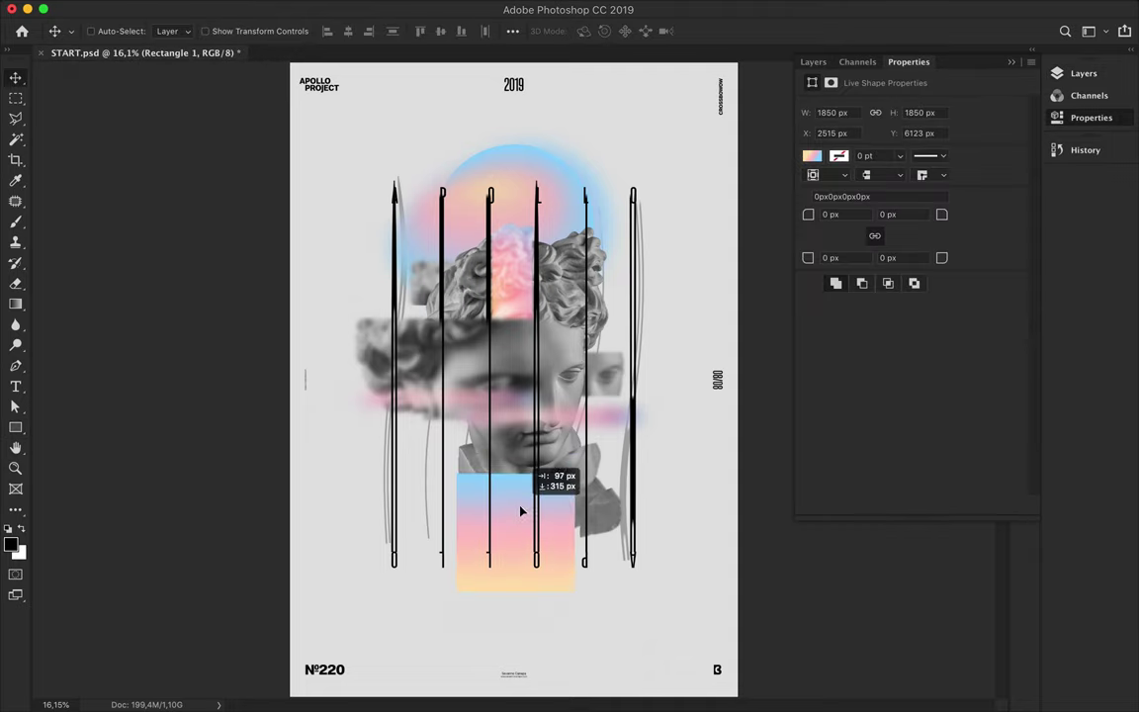
pyautogui.click(1078, 79)
pyautogui.moveTo(894, 163); pyautogui.dragTo(899, 465)
pyautogui.hotkey('ctrl', 'j')
# Apply a 48,7 px Gaussian Blur smart filter to the rectangle copy.
pyautogui.click(387, 8)
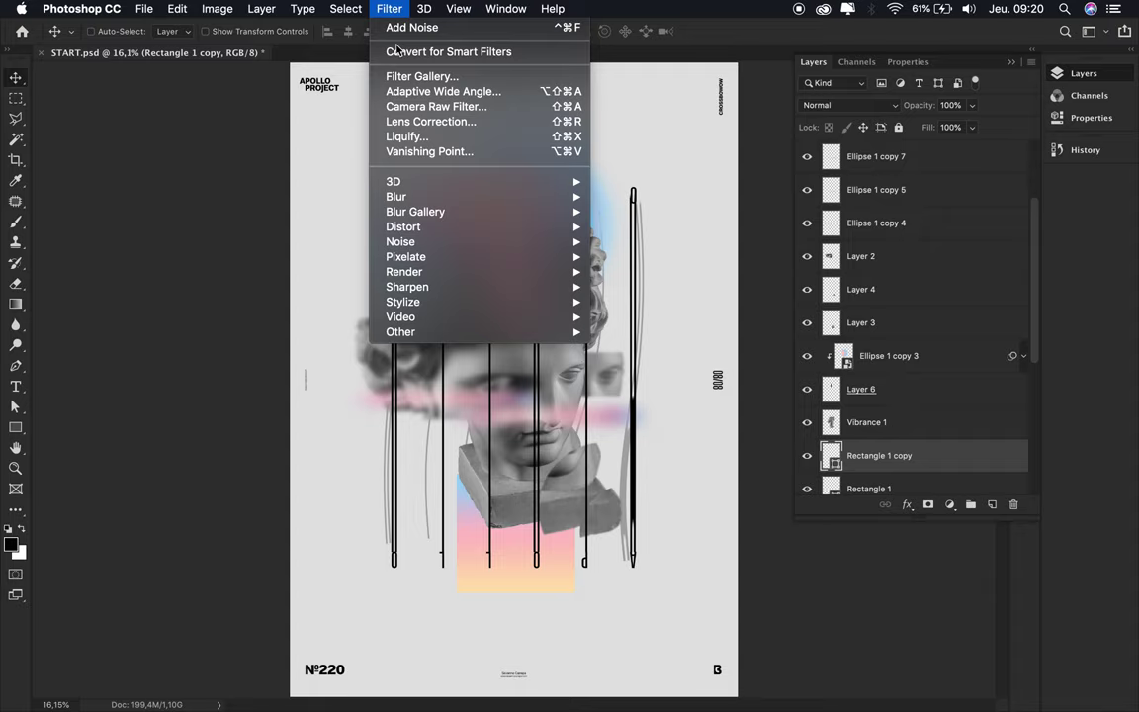
pyautogui.click(697, 255)
pyautogui.click(687, 174)
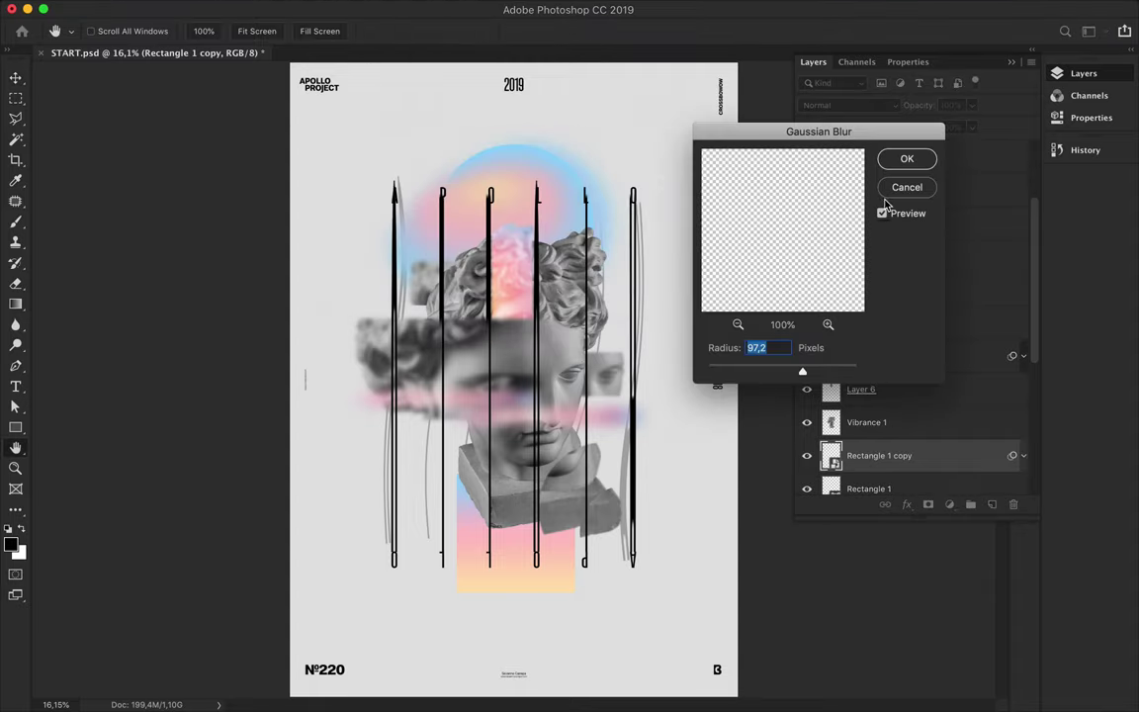
pyautogui.moveTo(802, 371)
pyautogui.mouseDown()
pyautogui.moveTo(789, 373)
pyautogui.moveTo(810, 375)
pyautogui.mouseUp()
pyautogui.click(907, 159)
# Warp the blurred rectangle into a curved, bulging soft blob.
pyautogui.hotkey('ctrl', 't')
pyautogui.rightClick(534, 465)
pyautogui.click(560, 580)
pyautogui.moveTo(484, 519); pyautogui.dragTo(460, 486)
pyautogui.moveTo(577, 592)
pyautogui.mouseDown()
pyautogui.moveTo(641, 605)
pyautogui.moveTo(531, 630)
pyautogui.mouseUp()
pyautogui.moveTo(496, 592); pyautogui.dragTo(492, 646)
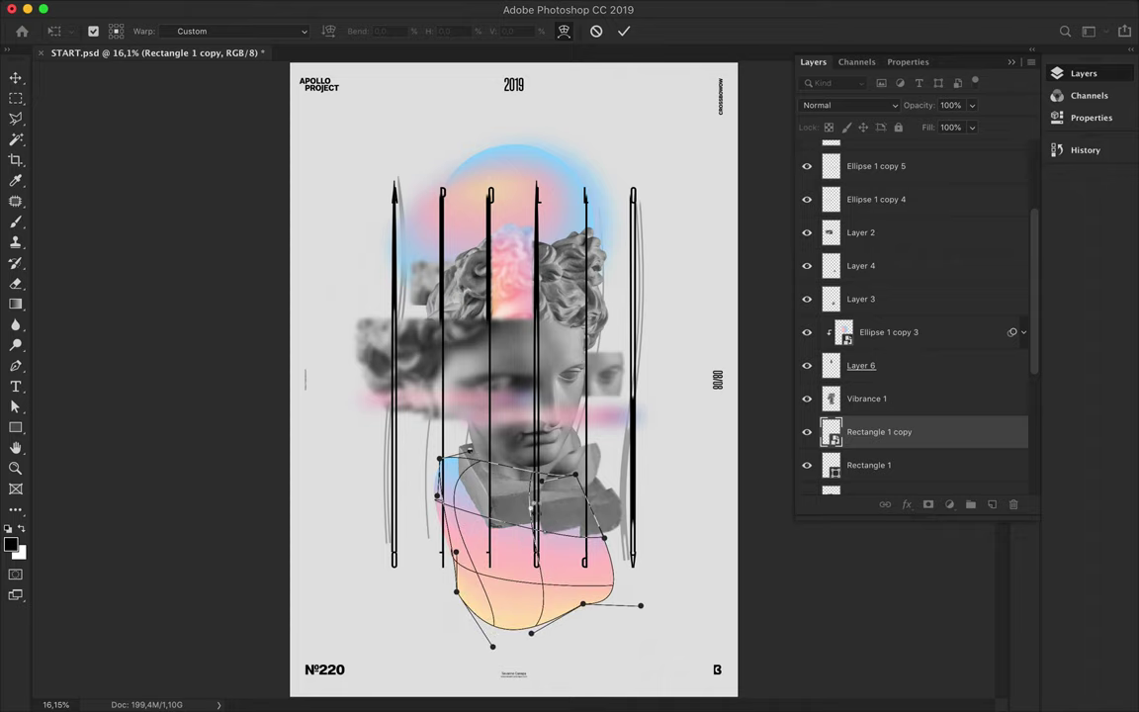
pyautogui.press('Return')
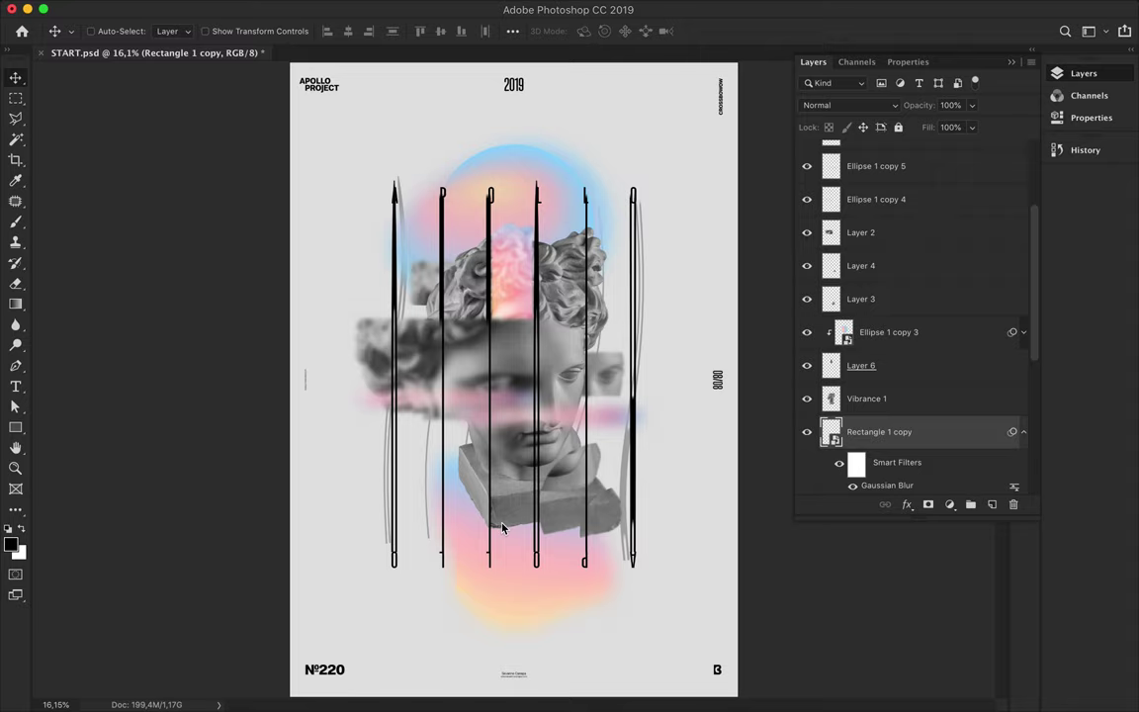
# Move the blurred blob under the statue, duplicate it, and add noise to the copy.
pyautogui.moveTo(471, 573); pyautogui.dragTo(528, 608)
pyautogui.moveTo(983, 433); pyautogui.dragTo(966, 427)
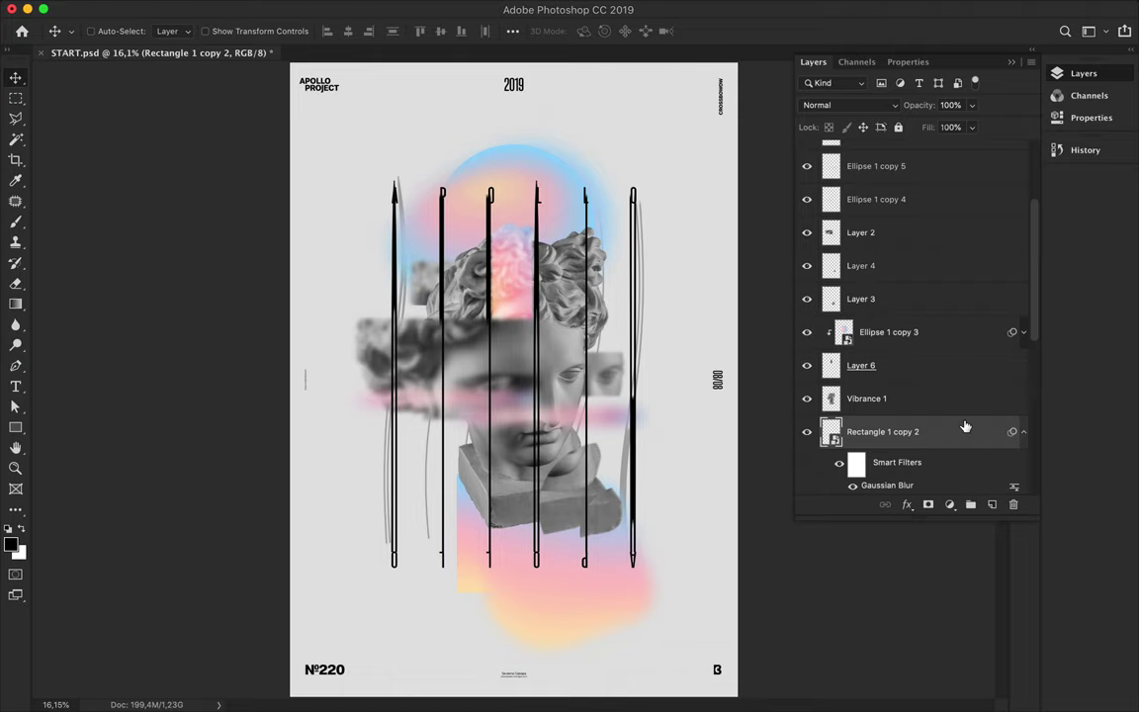
pyautogui.click(345, 9)
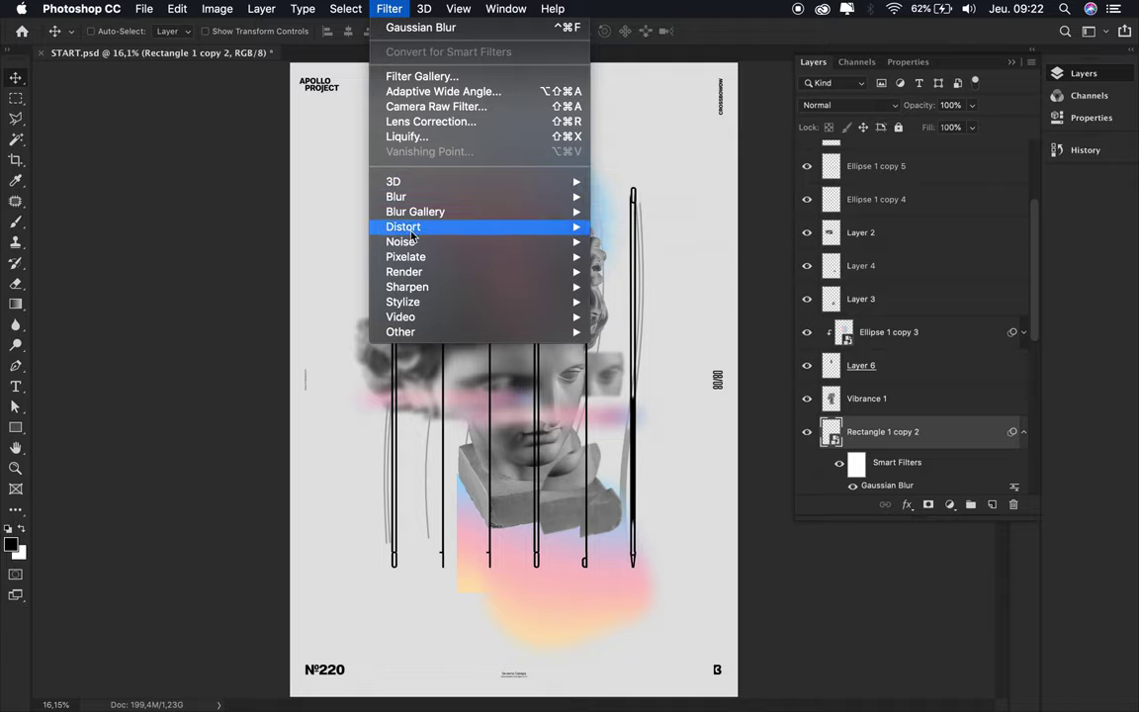
pyautogui.click(613, 242)
pyautogui.click(208, 35)
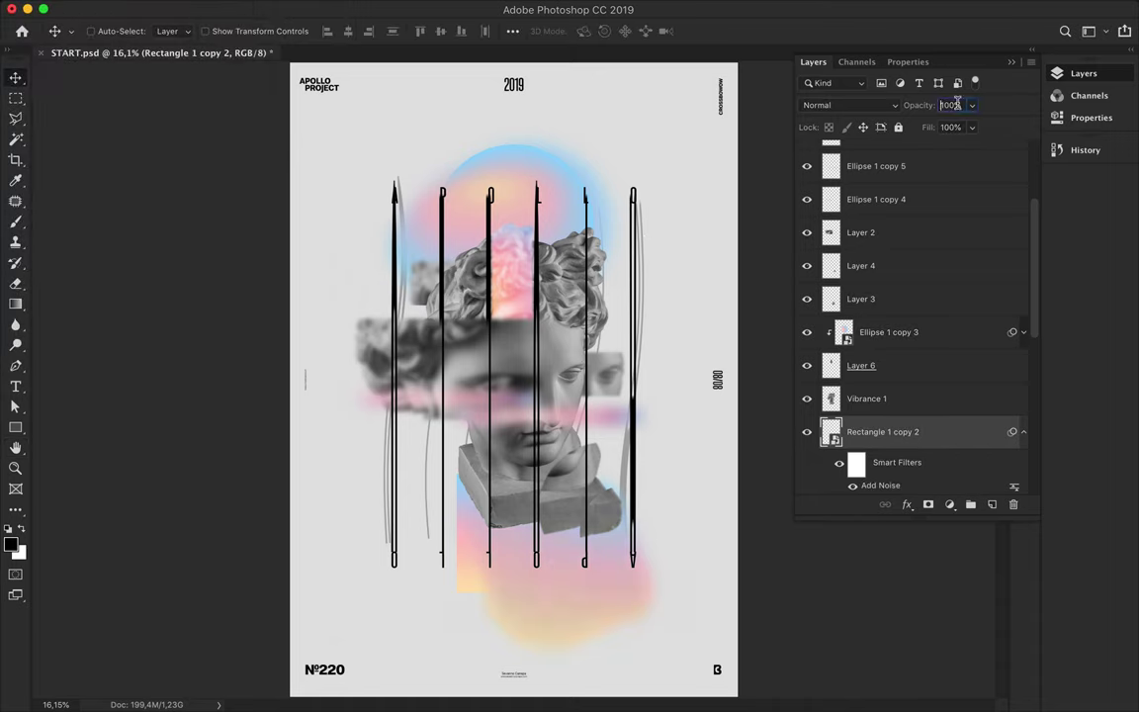
# Set the noisy blob's fill to 55% and save the poster.
pyautogui.press('Return')
pyautogui.press('Return')
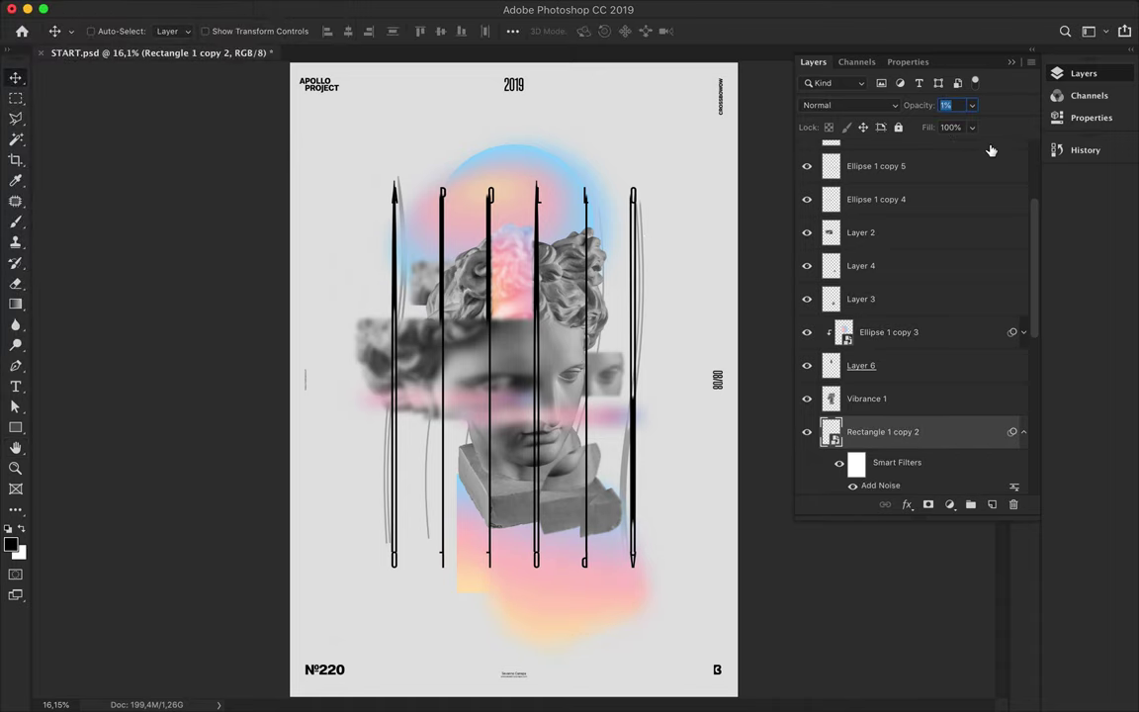
pyautogui.write('10')
pyautogui.press('Tab')
pyautogui.write('55')
pyautogui.press('Return')
pyautogui.hotkey('ctrl', 's')
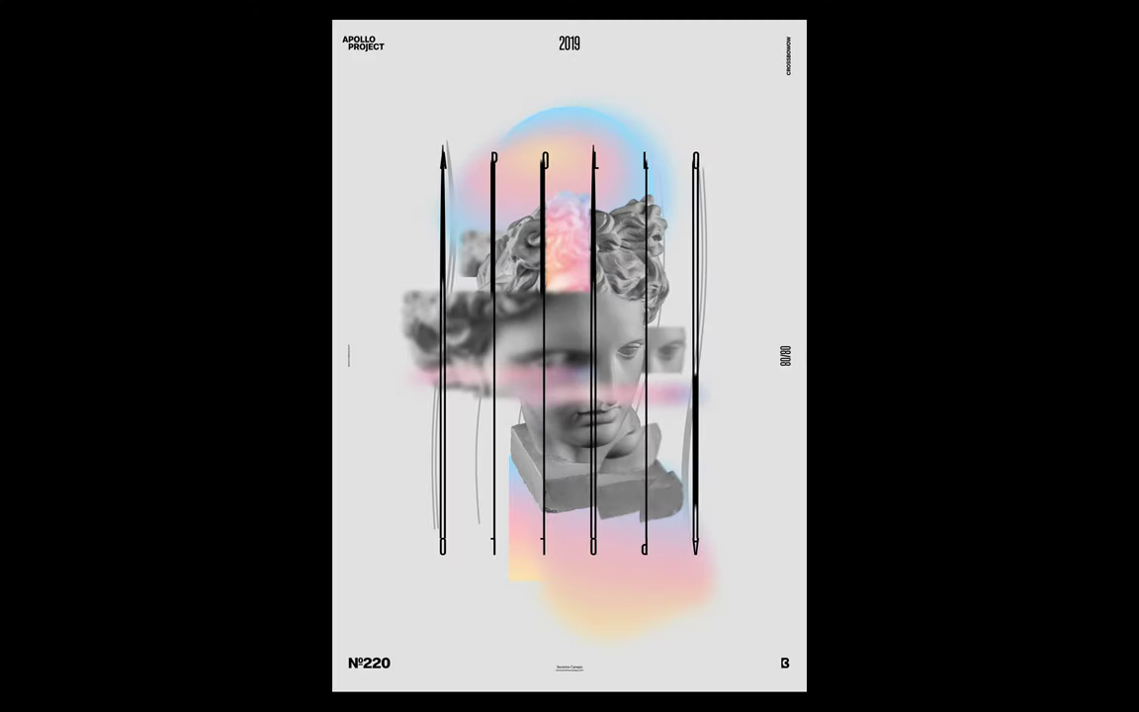